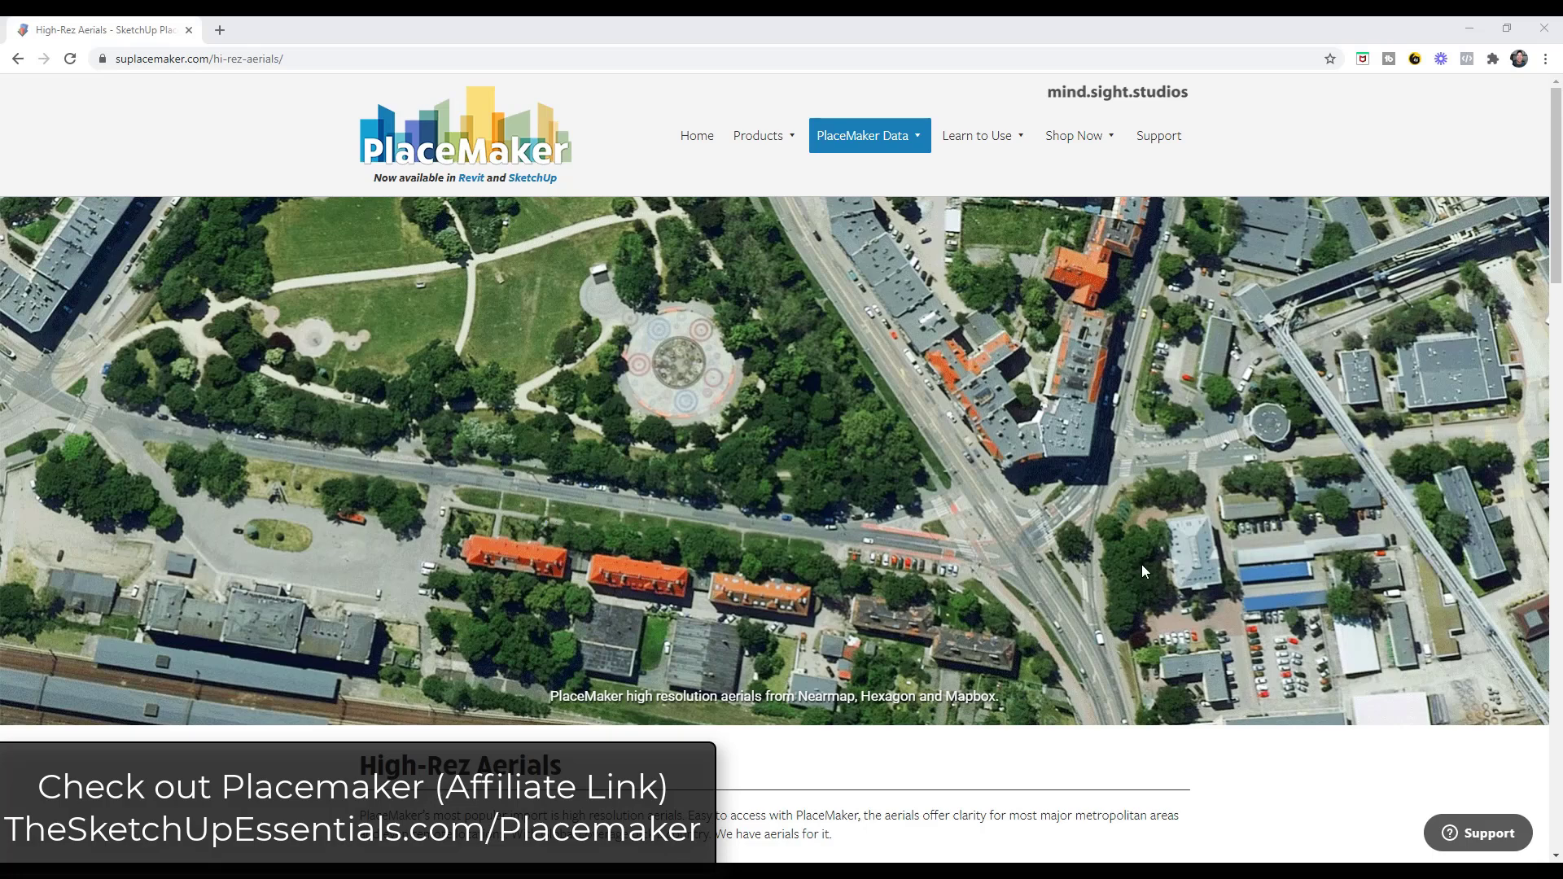
Step: Scroll to the Hexagon card on the High-Rez Aerials page and open its coverage map
scroll(732, 327, "down", 7)
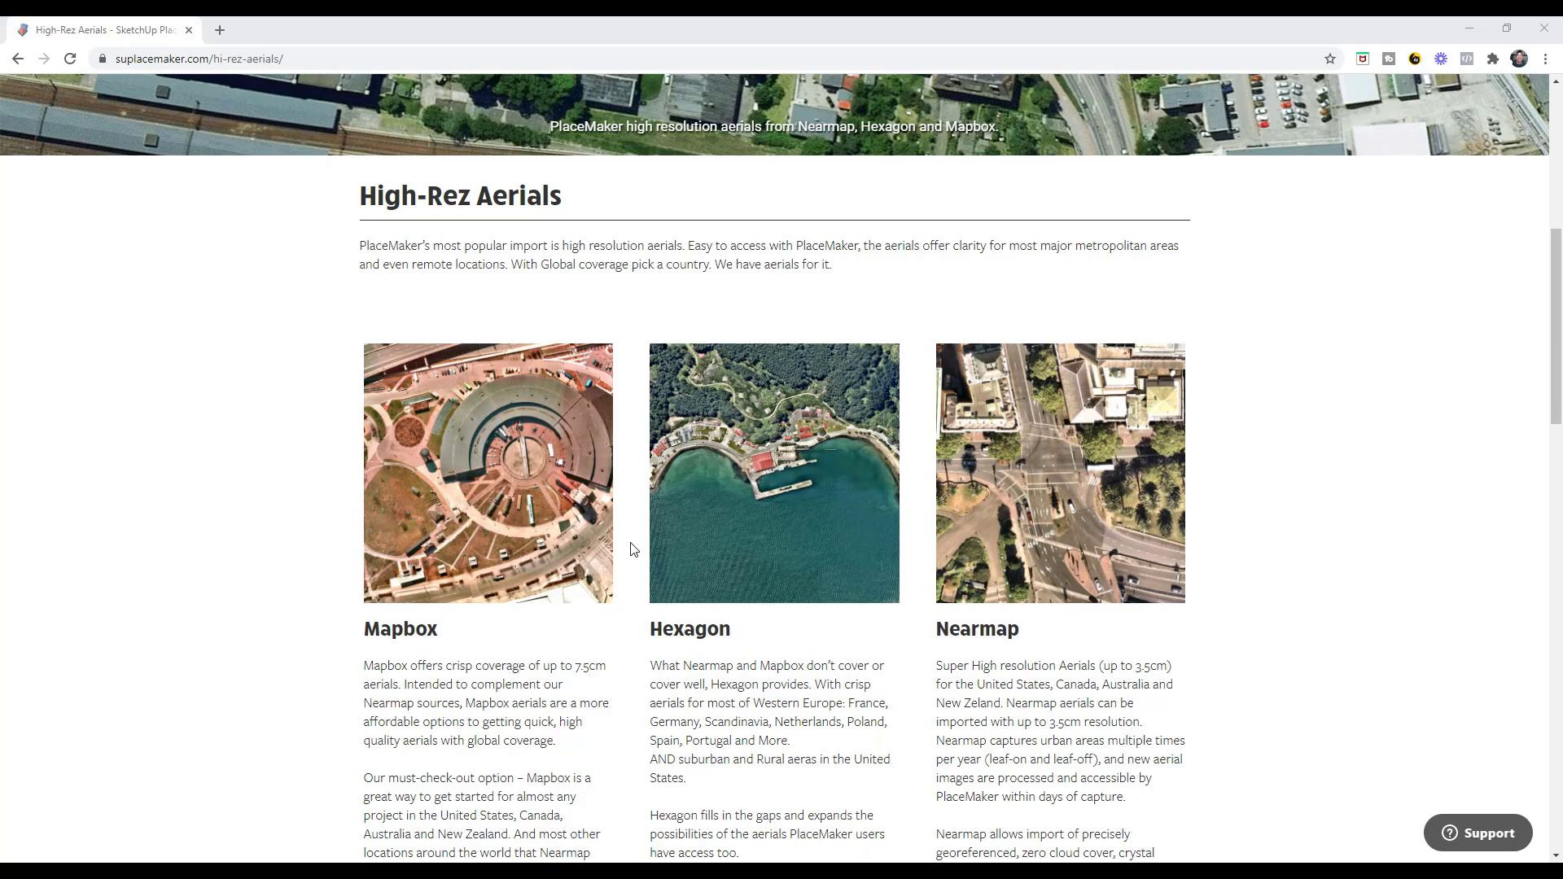
scroll(808, 643, "down", 2)
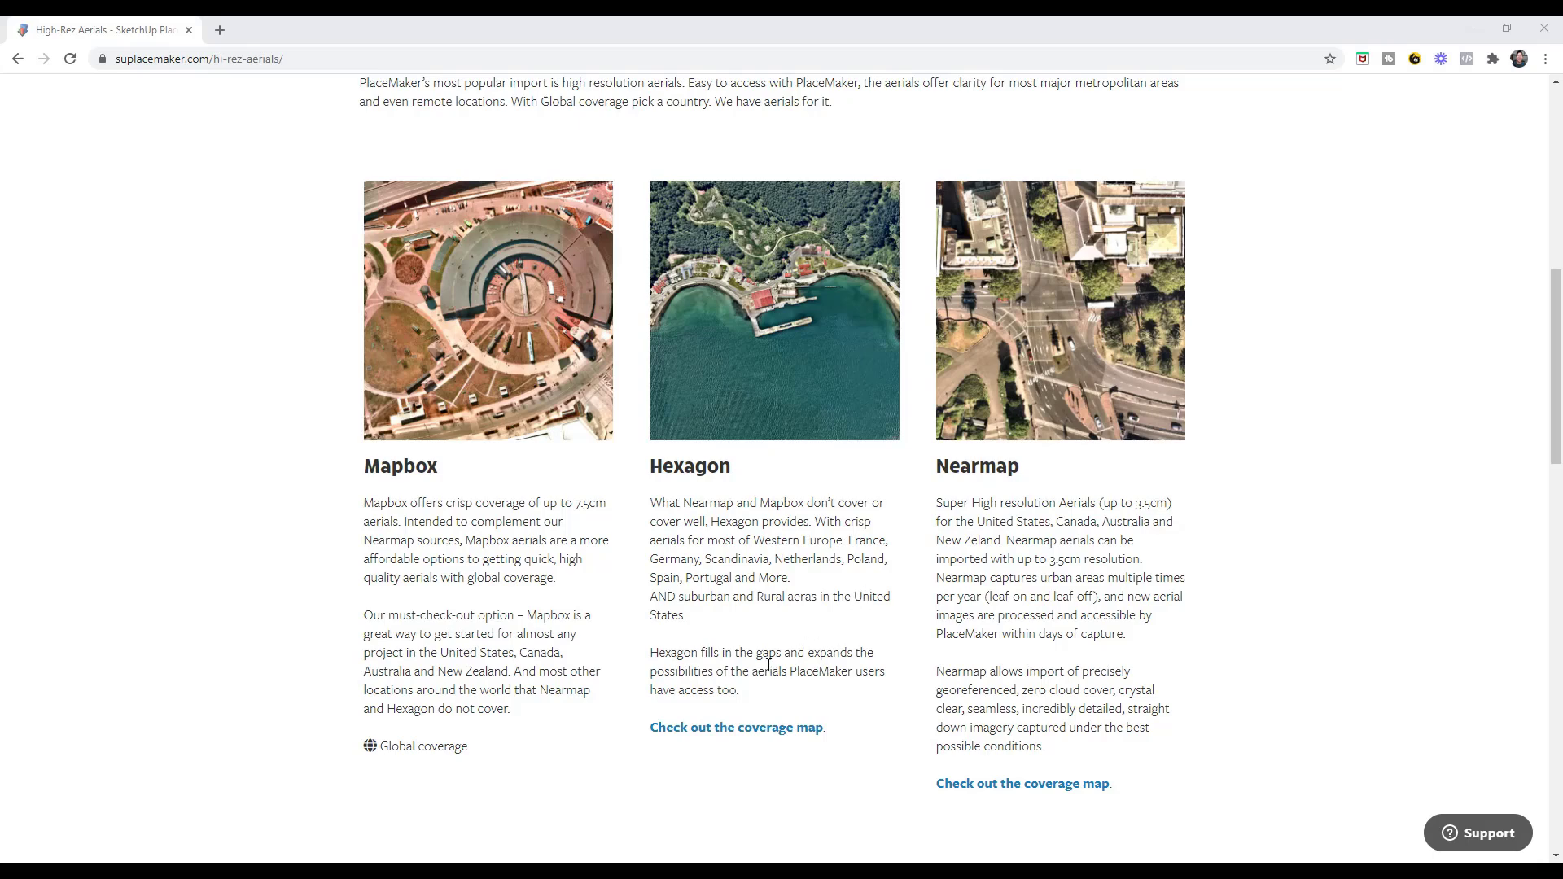
left_click(749, 741)
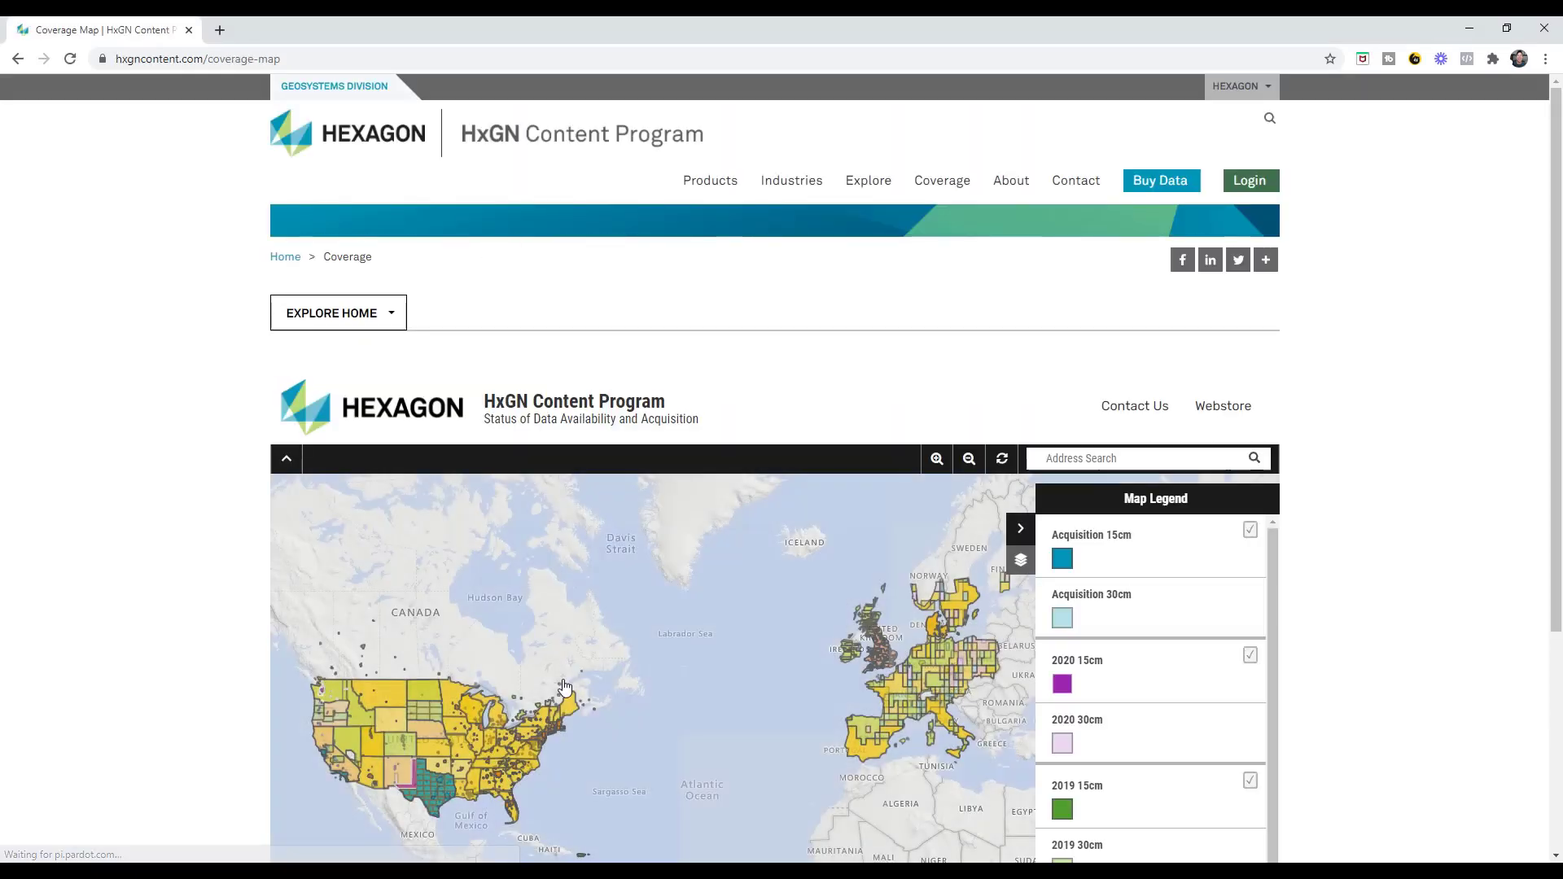
Step: Zoom and pan the HxGN coverage map into Colorado, centring closely on Alamosa
scroll(1362, 516, "down", 3)
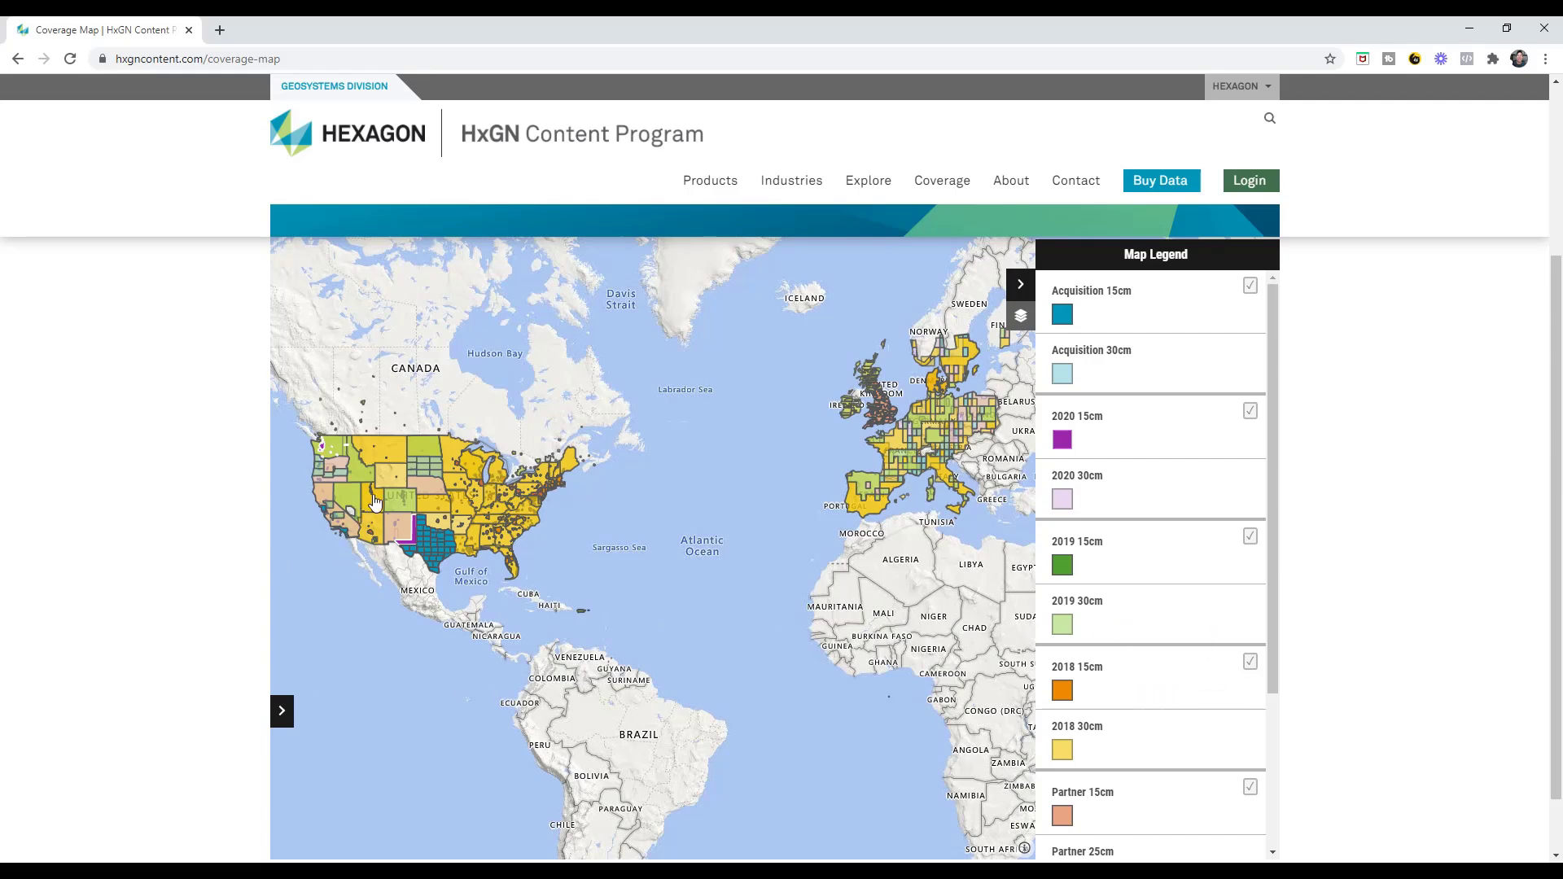
scroll(389, 493, "up", 2)
scroll(409, 519, "up", 5)
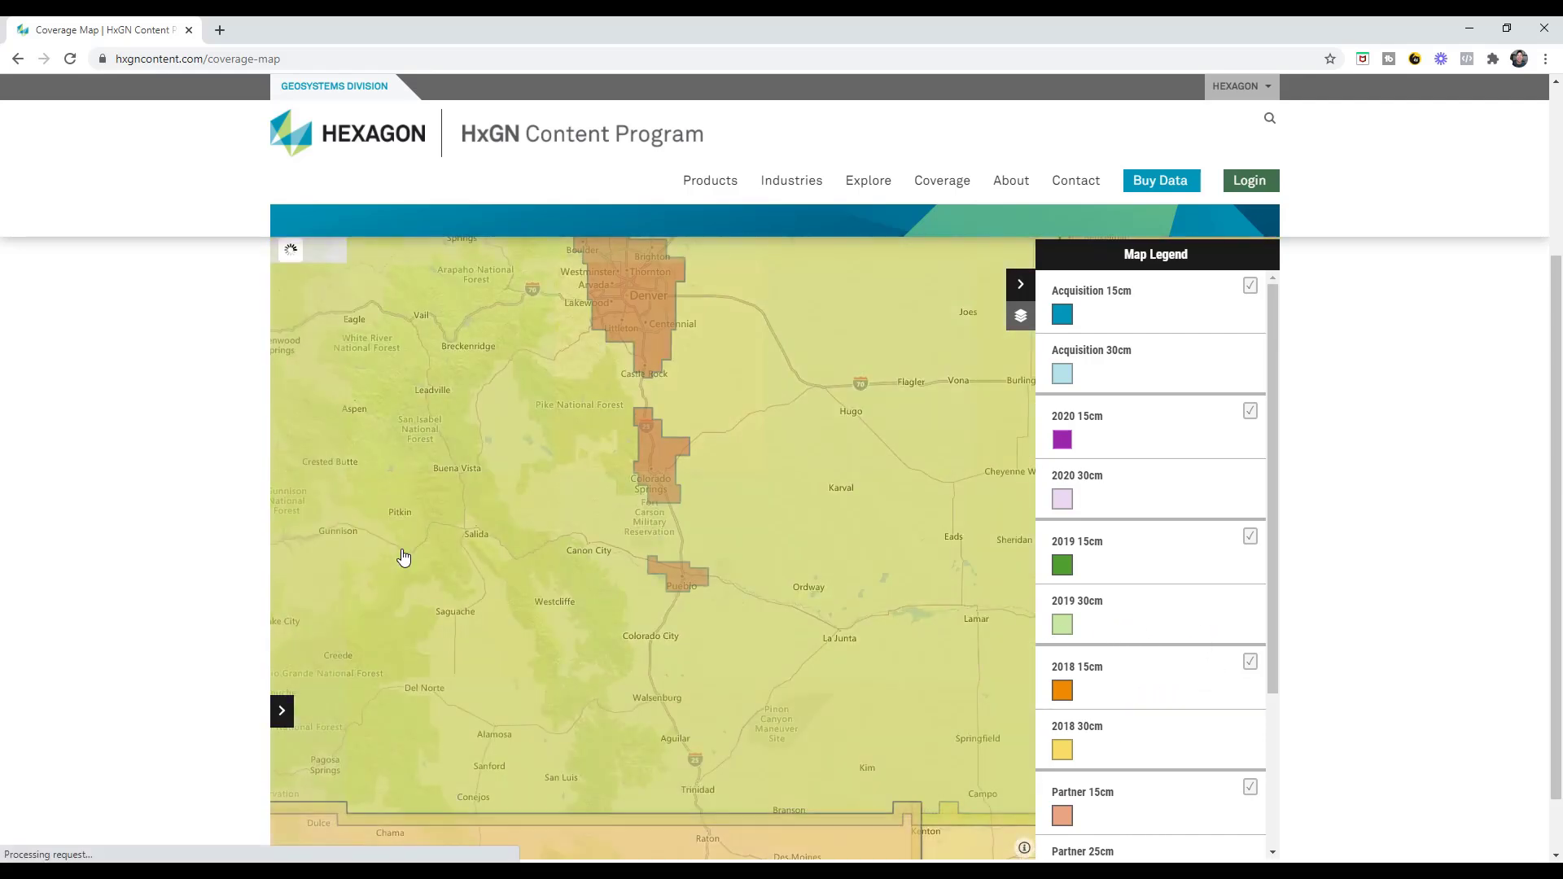
left_click_drag(484, 542, 800, 531)
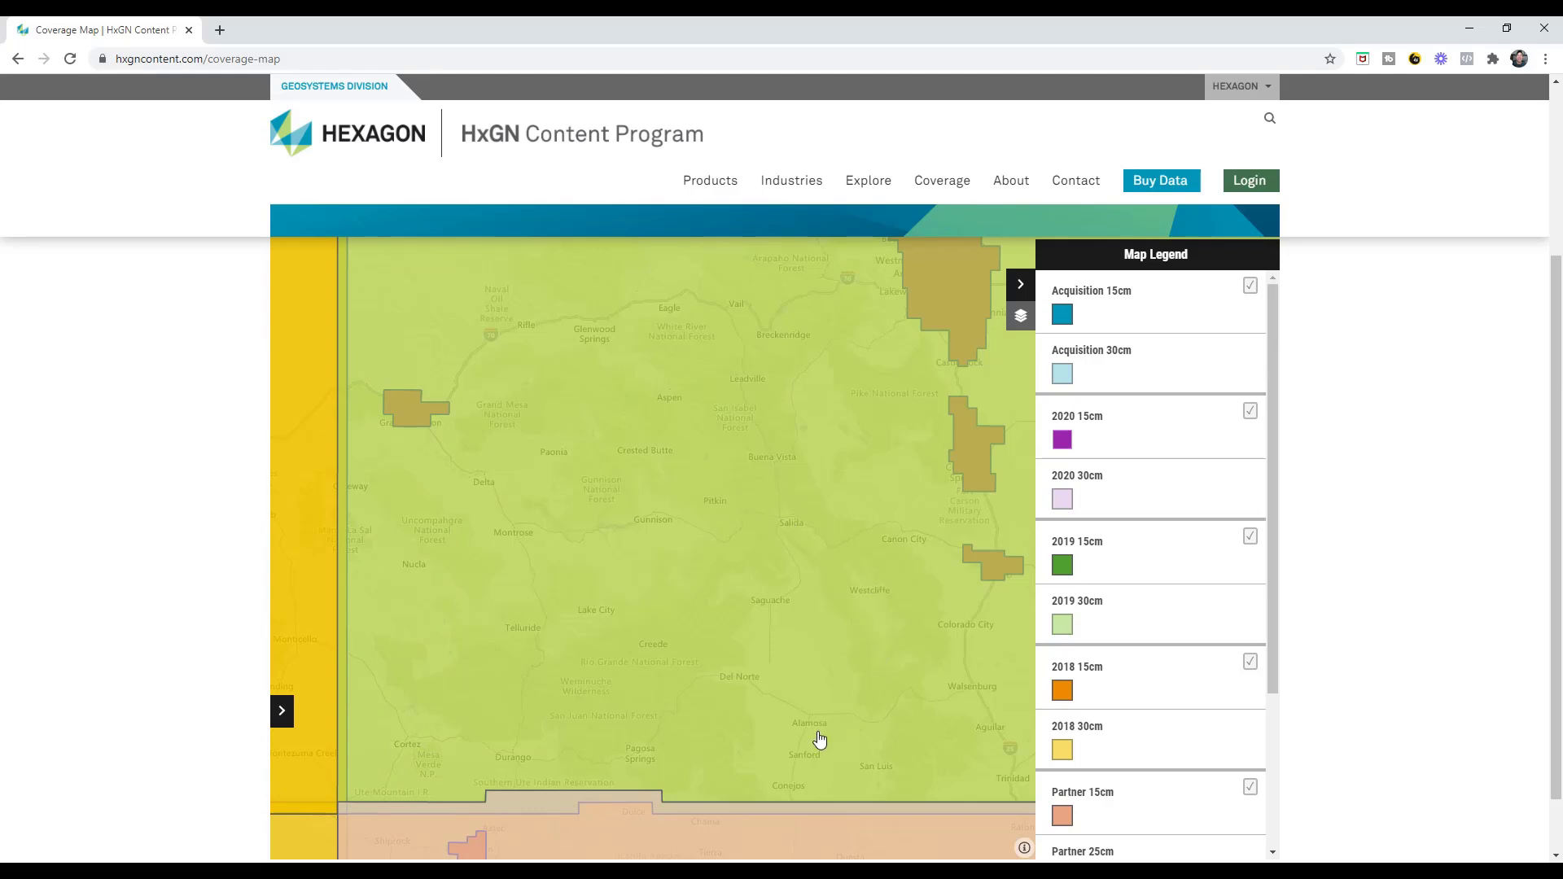
scroll(782, 716, "up", 2)
left_click_drag(794, 680, 702, 427)
scroll(702, 426, "up", 1)
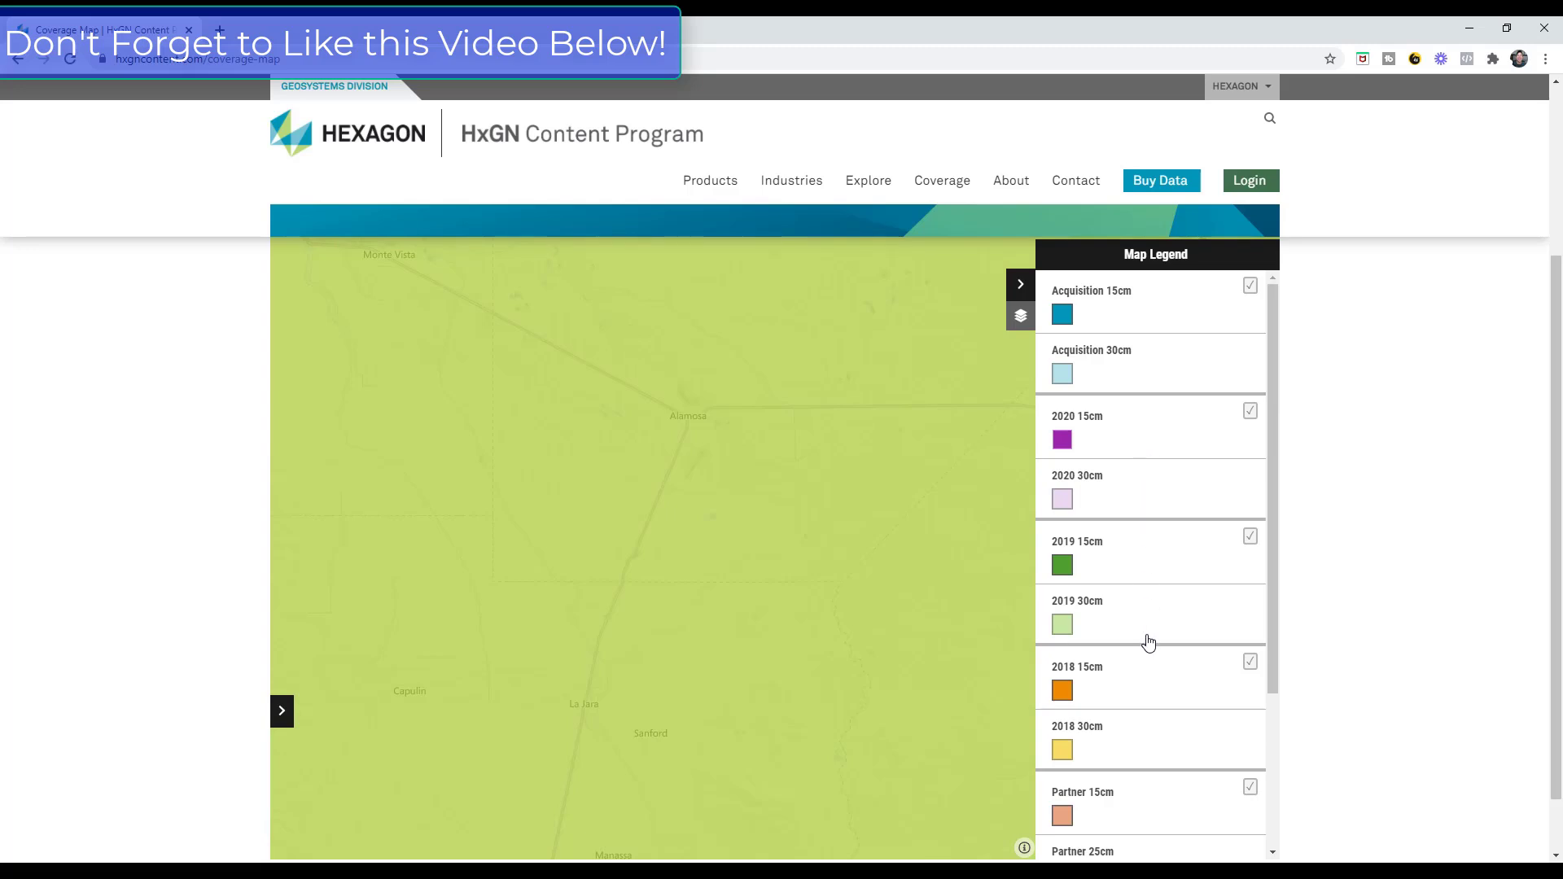
scroll(1151, 652, "down", 3)
scroll(1165, 586, "up", 3)
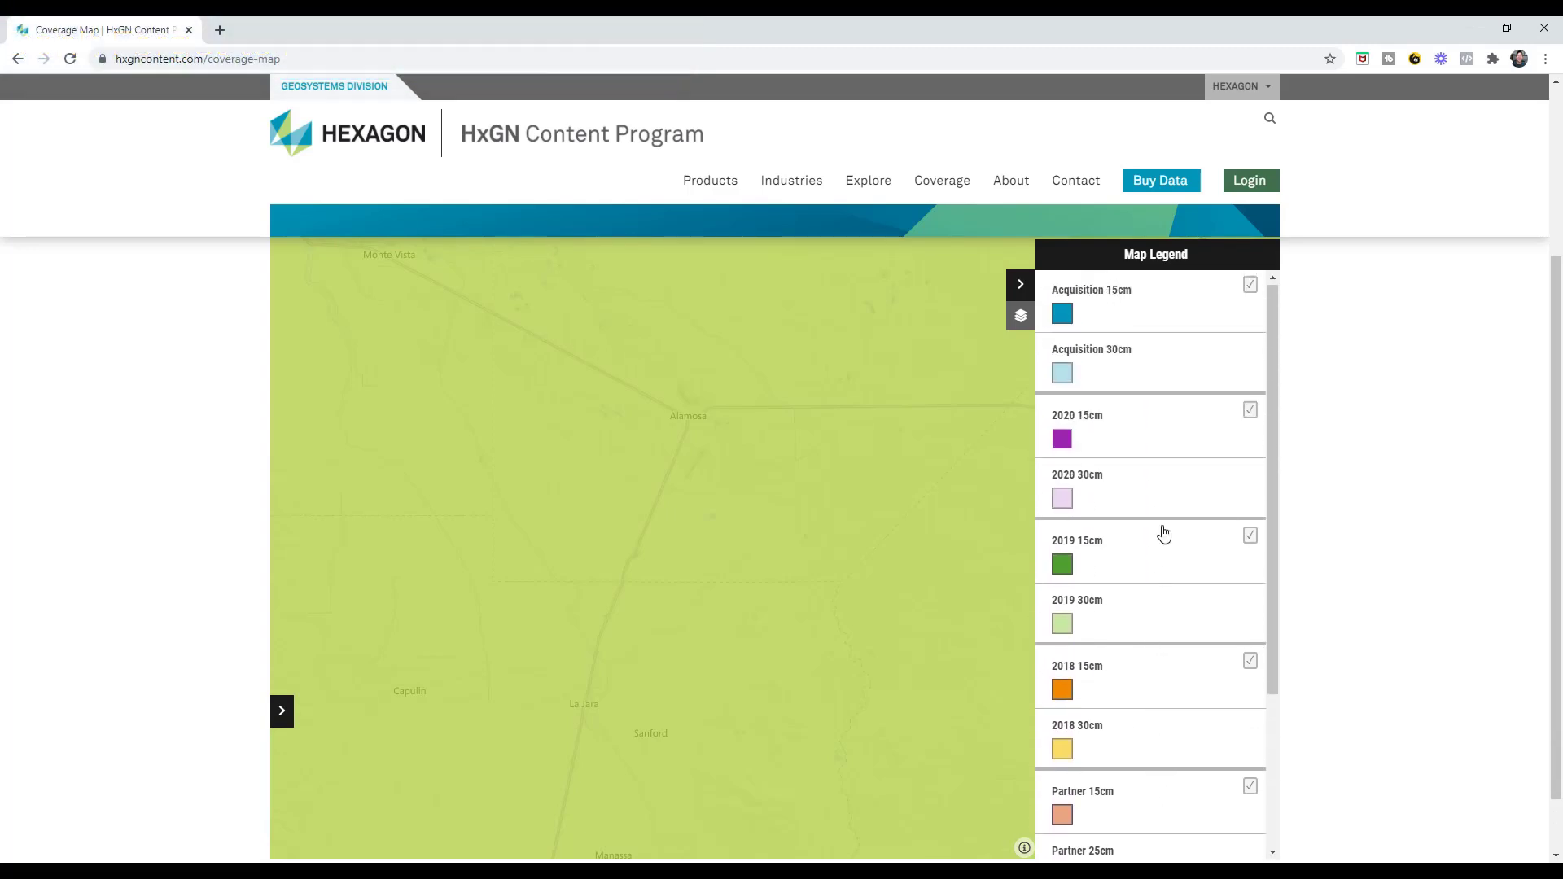
Step: Show Alamosa's coverage info, compare the 2019 and 2017 features, and end on 2019 30cm
left_click(691, 424)
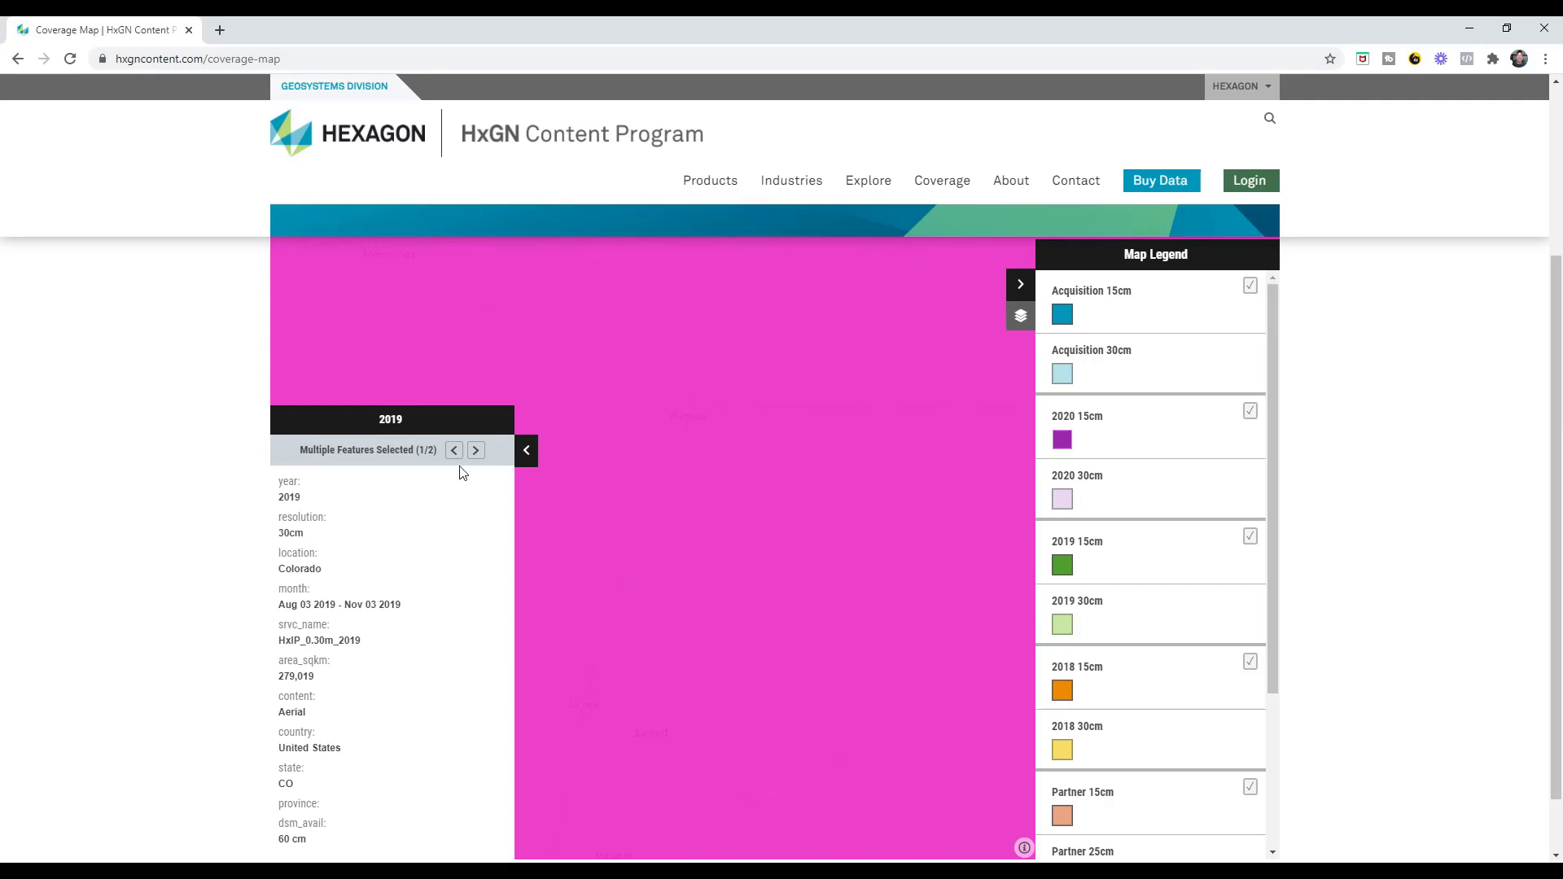
left_click(475, 452)
left_click(455, 452)
left_click(475, 452)
left_click(452, 452)
left_click(476, 454)
left_click(455, 452)
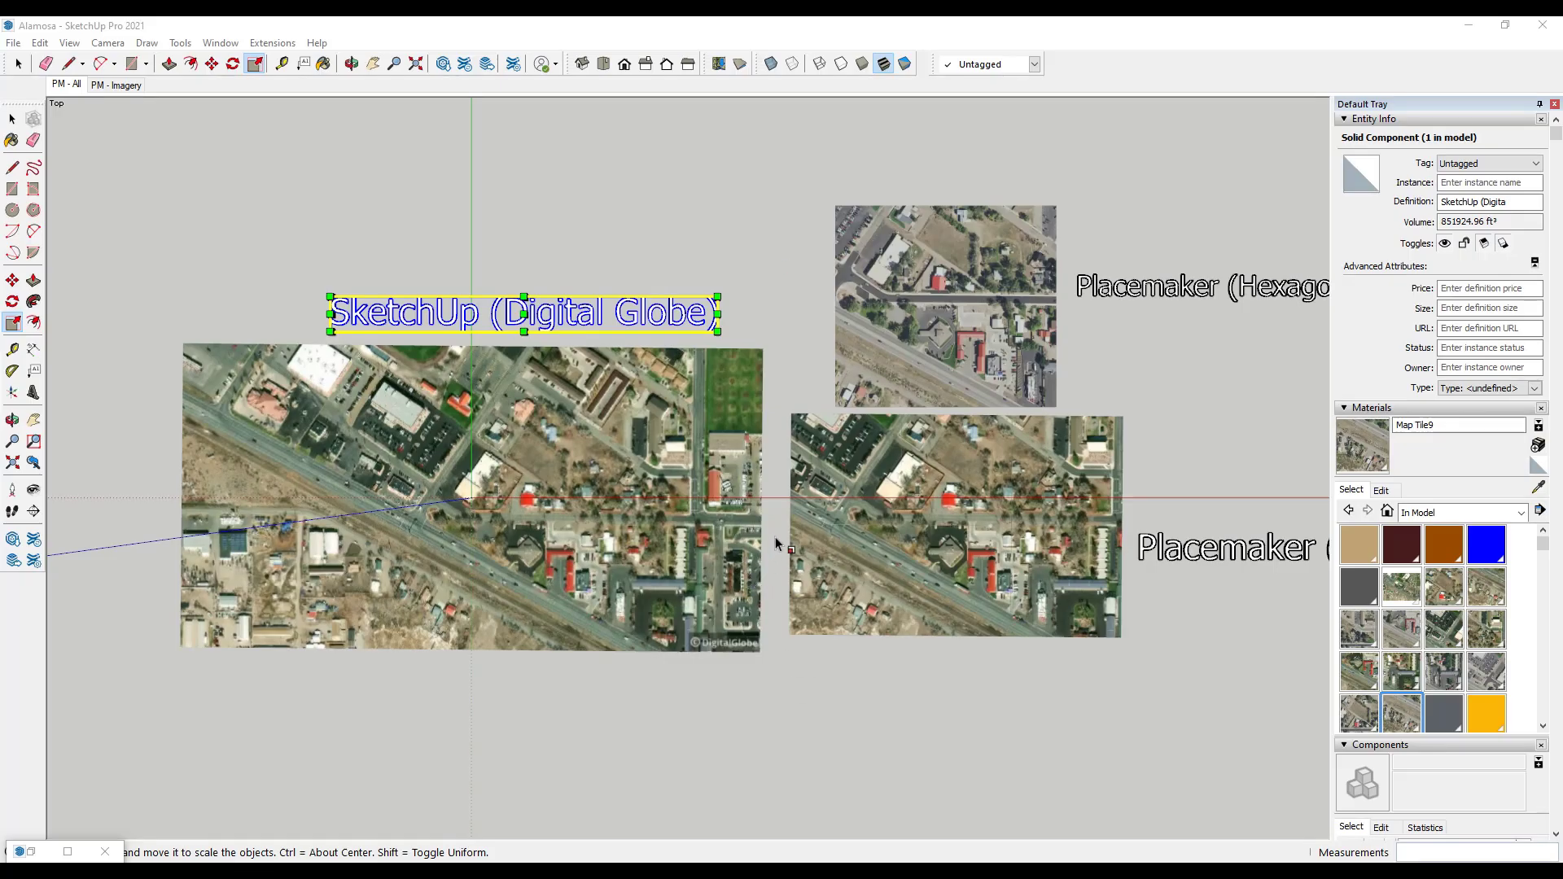
Step: Bring up PlaceMaker's Add Location window in the Alamosa model, then close it
left_click(718, 64)
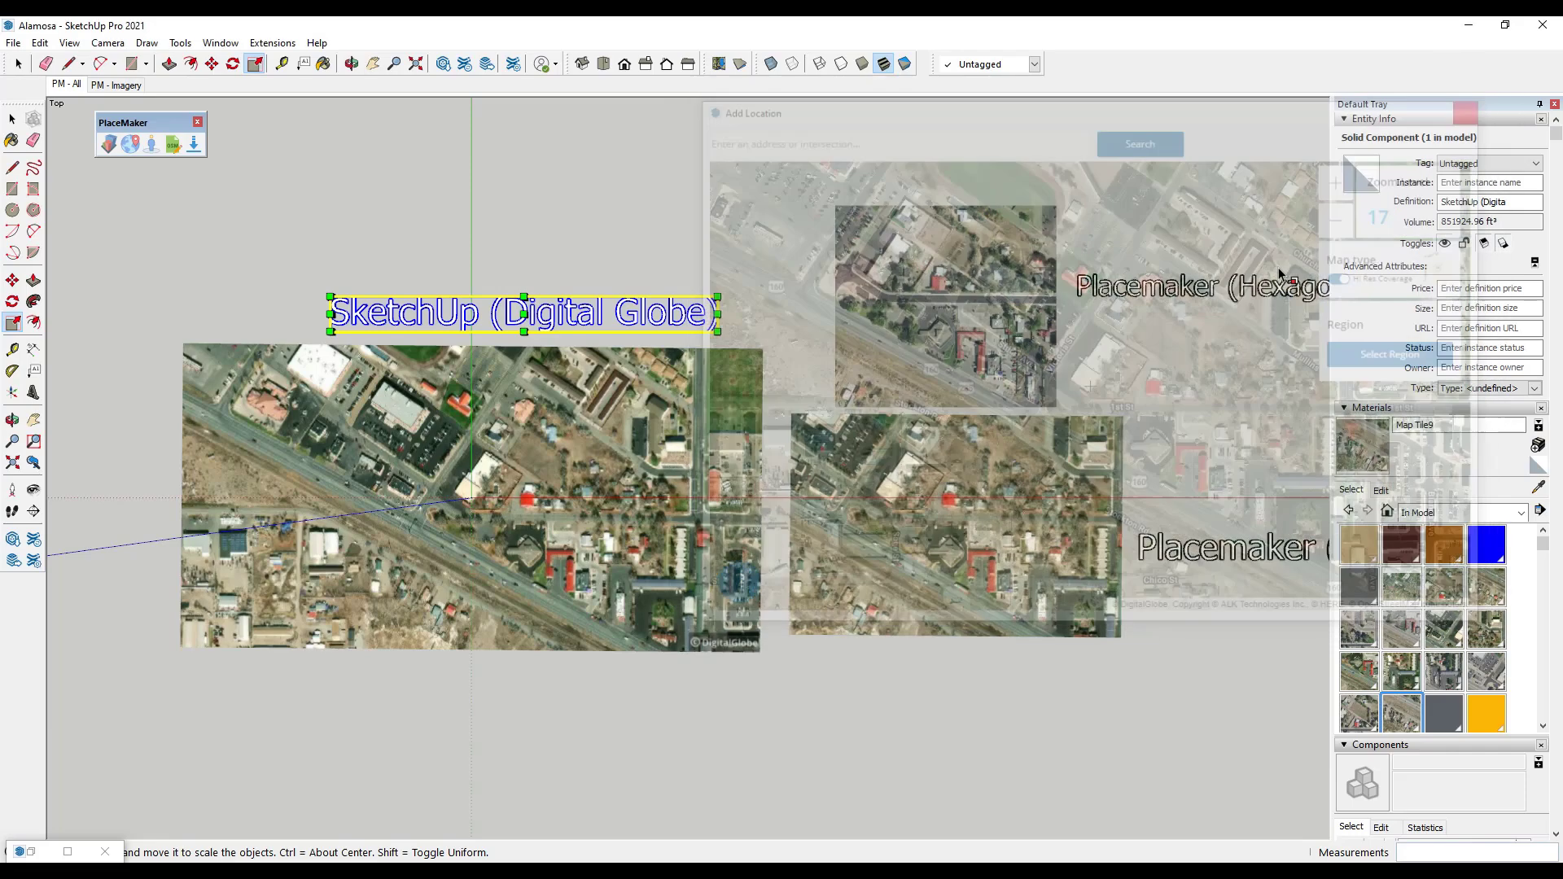
left_click(1479, 105)
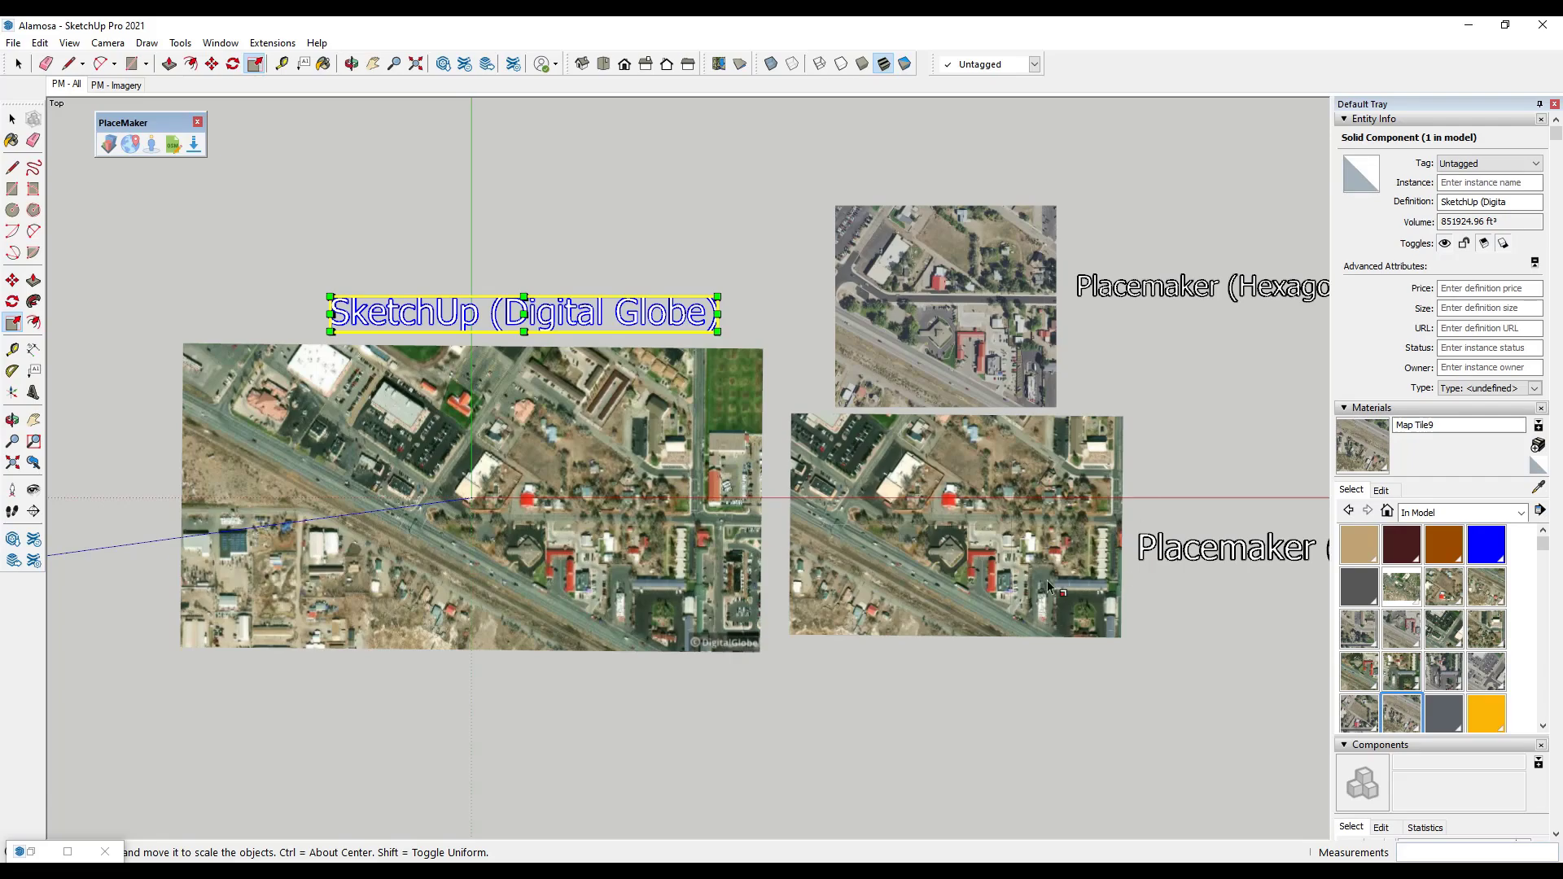
scroll(332, 576, "up", 3)
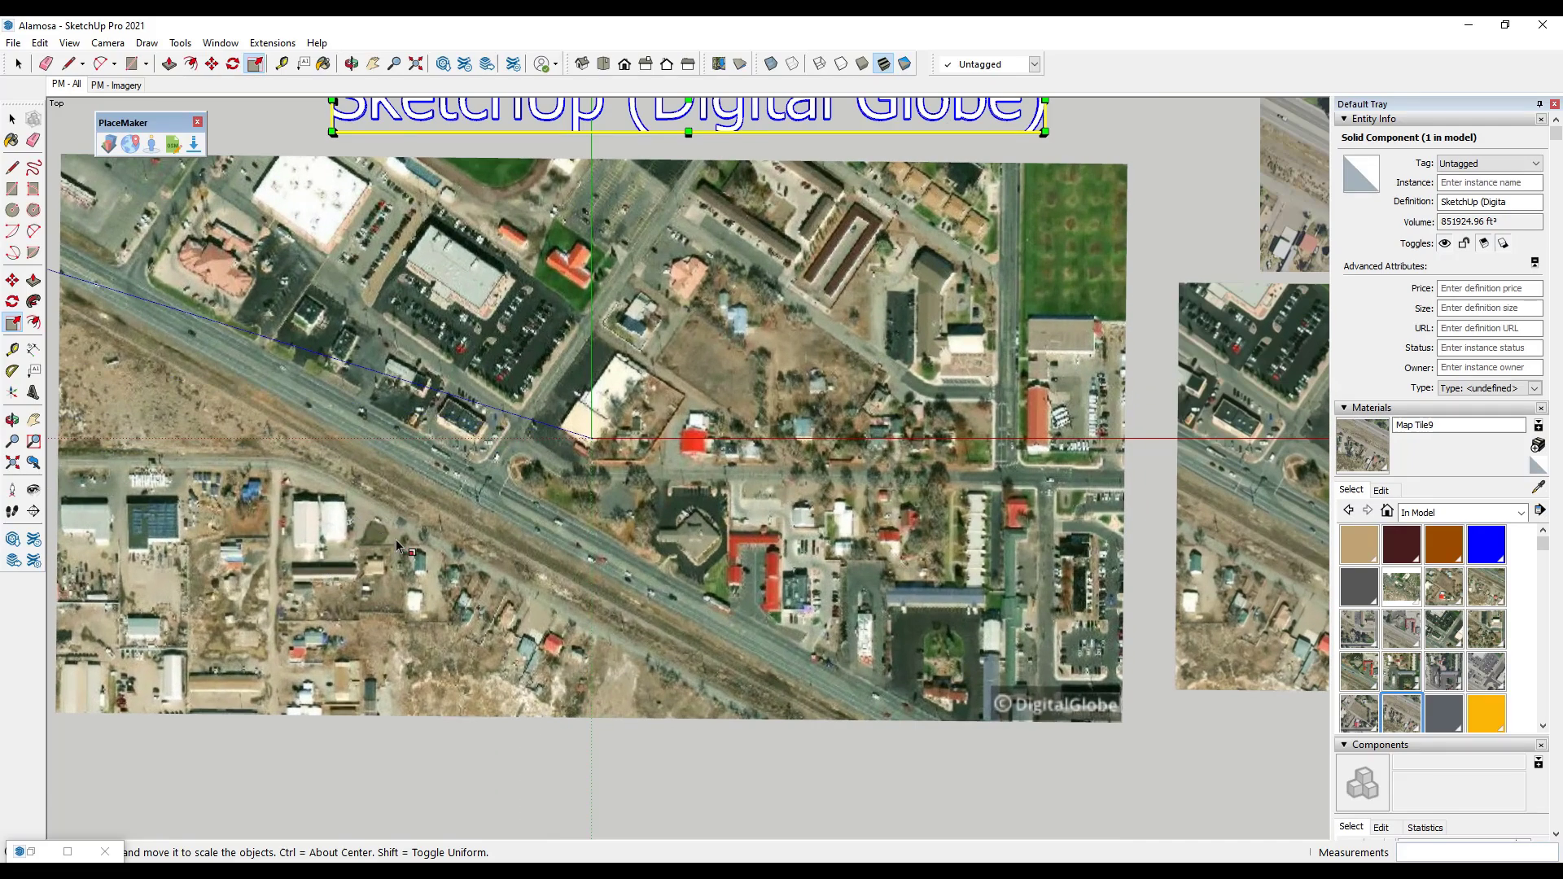
scroll(767, 574, "up", 5)
scroll(766, 570, "up", 1)
scroll(695, 510, "up", 3)
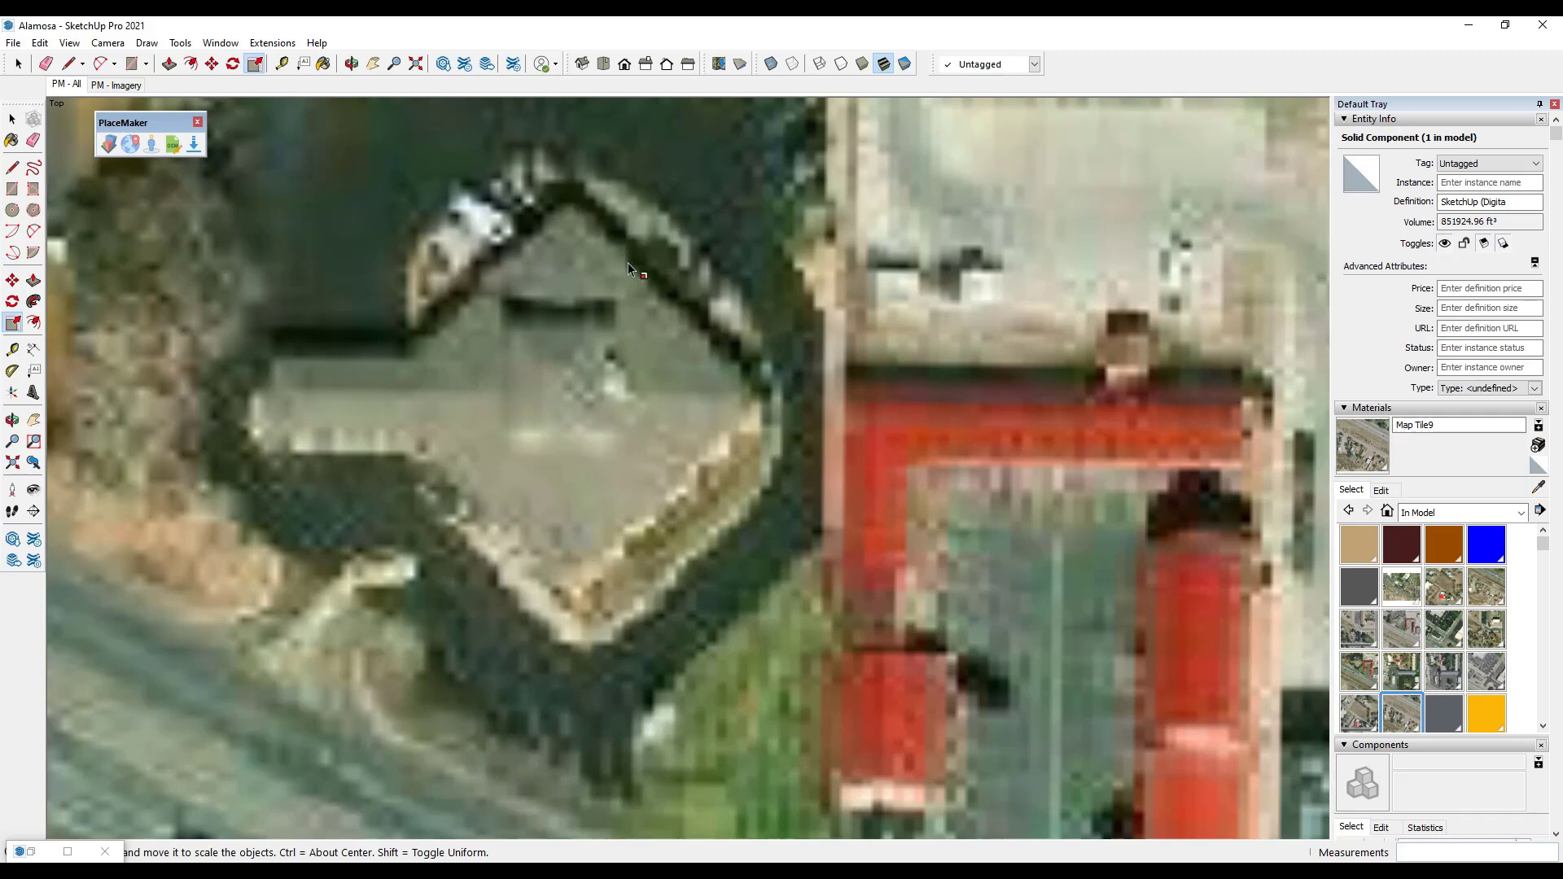
scroll(699, 350, "down", 1)
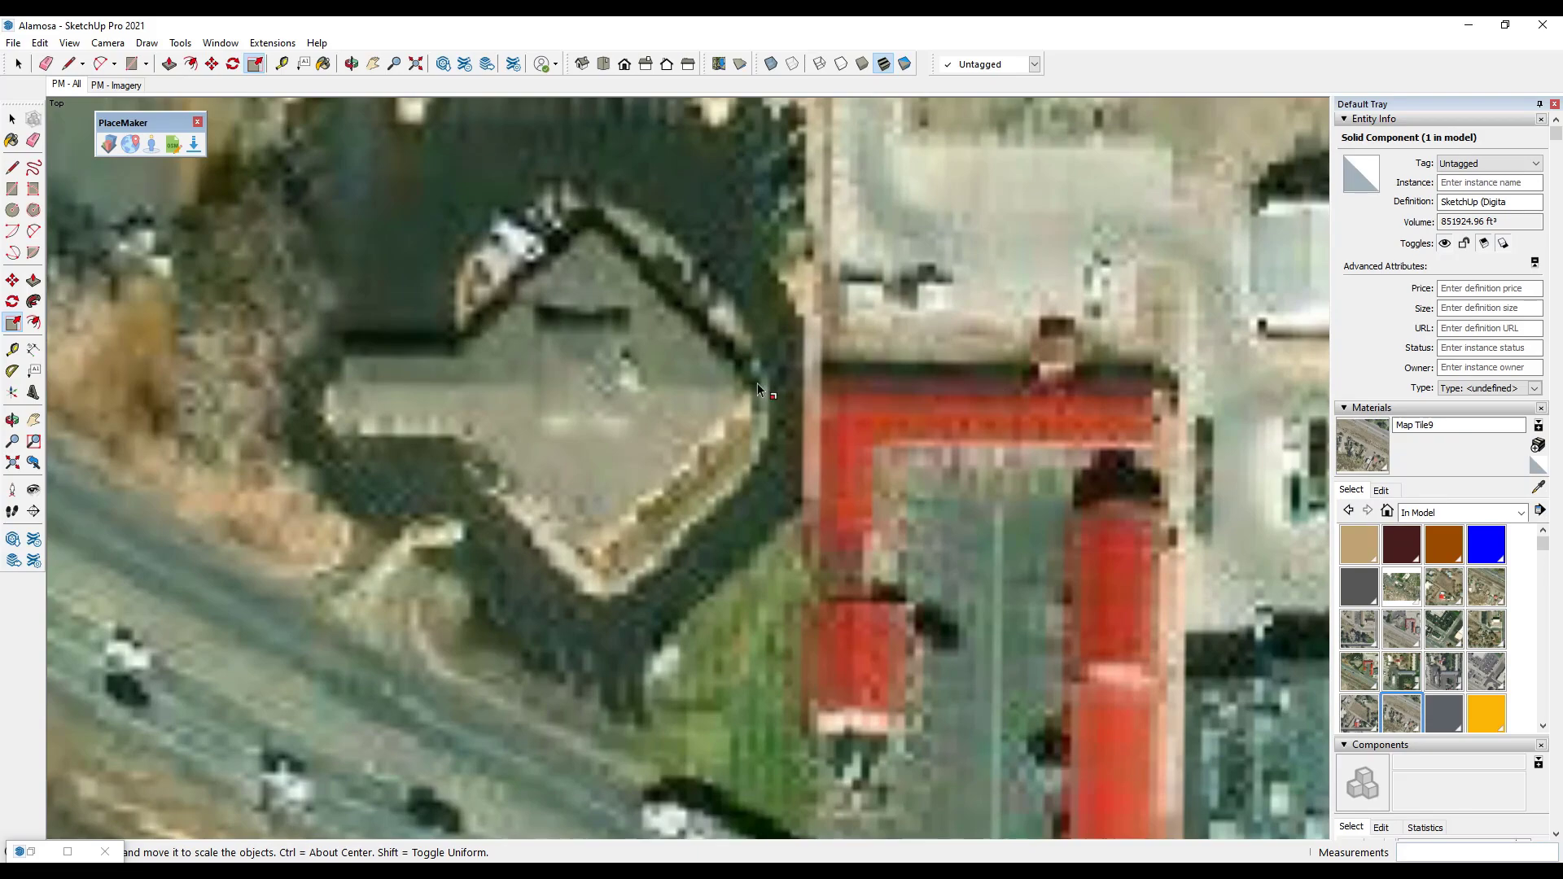
scroll(669, 286, "down", 10)
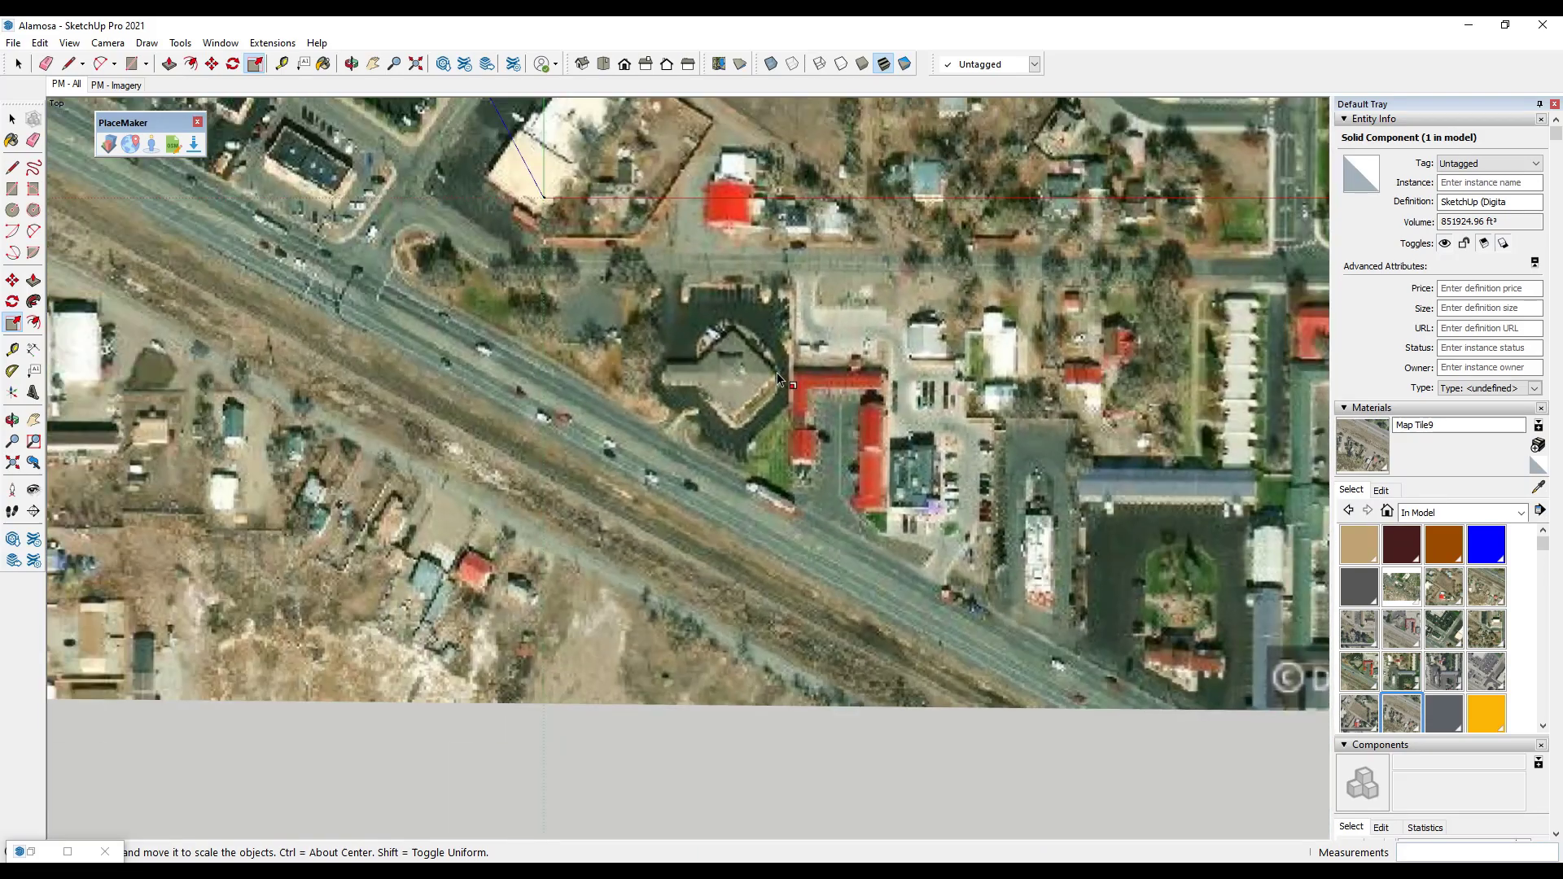
scroll(786, 428, "down", 1)
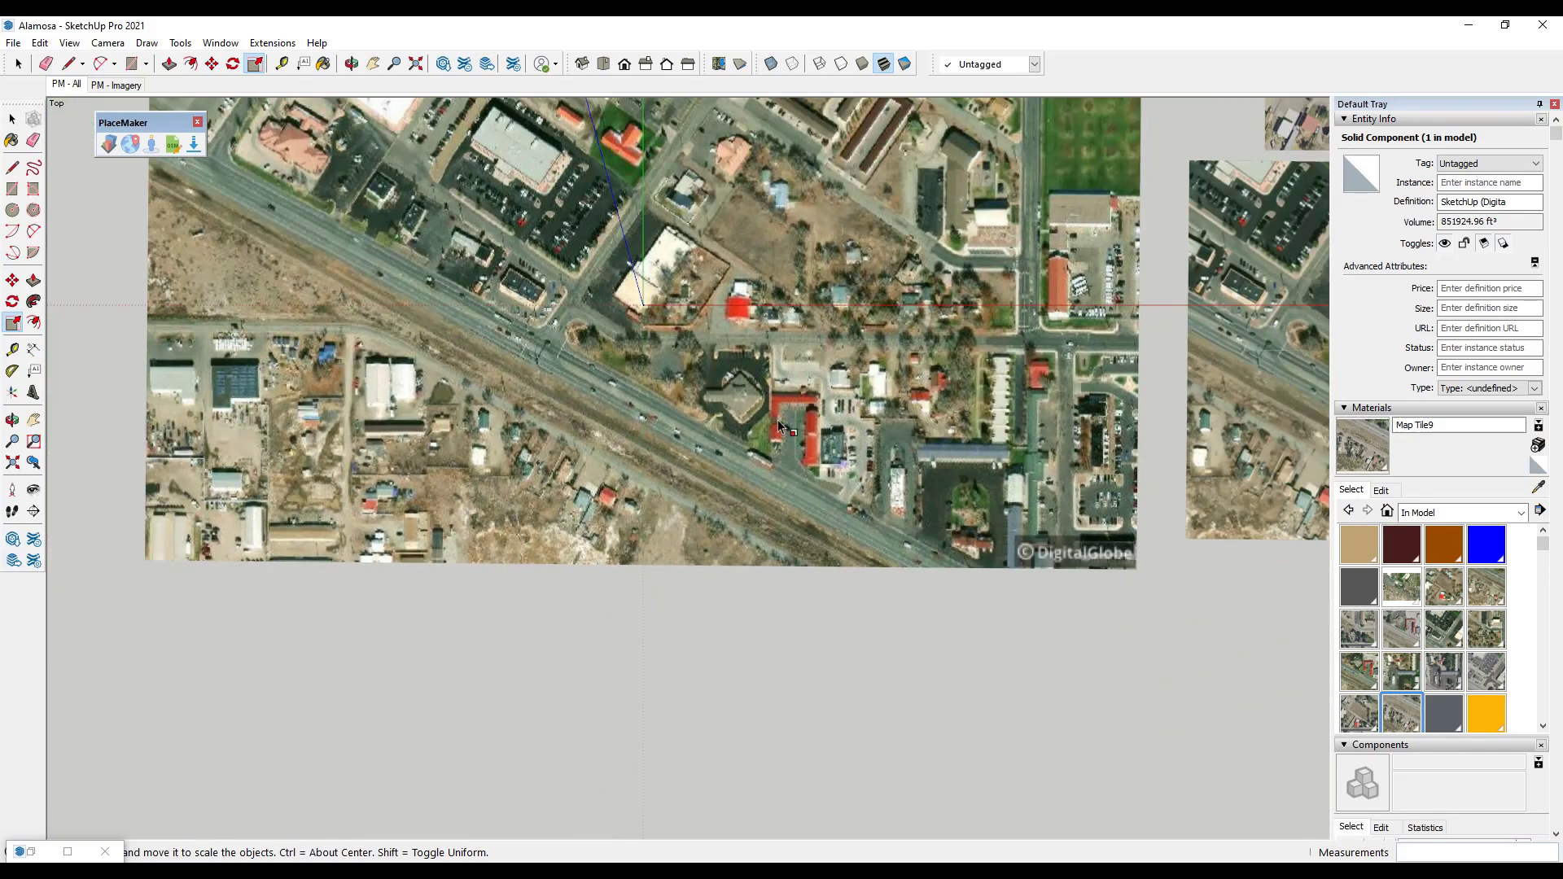
scroll(778, 419, "up", 8)
scroll(766, 581, "down", 3)
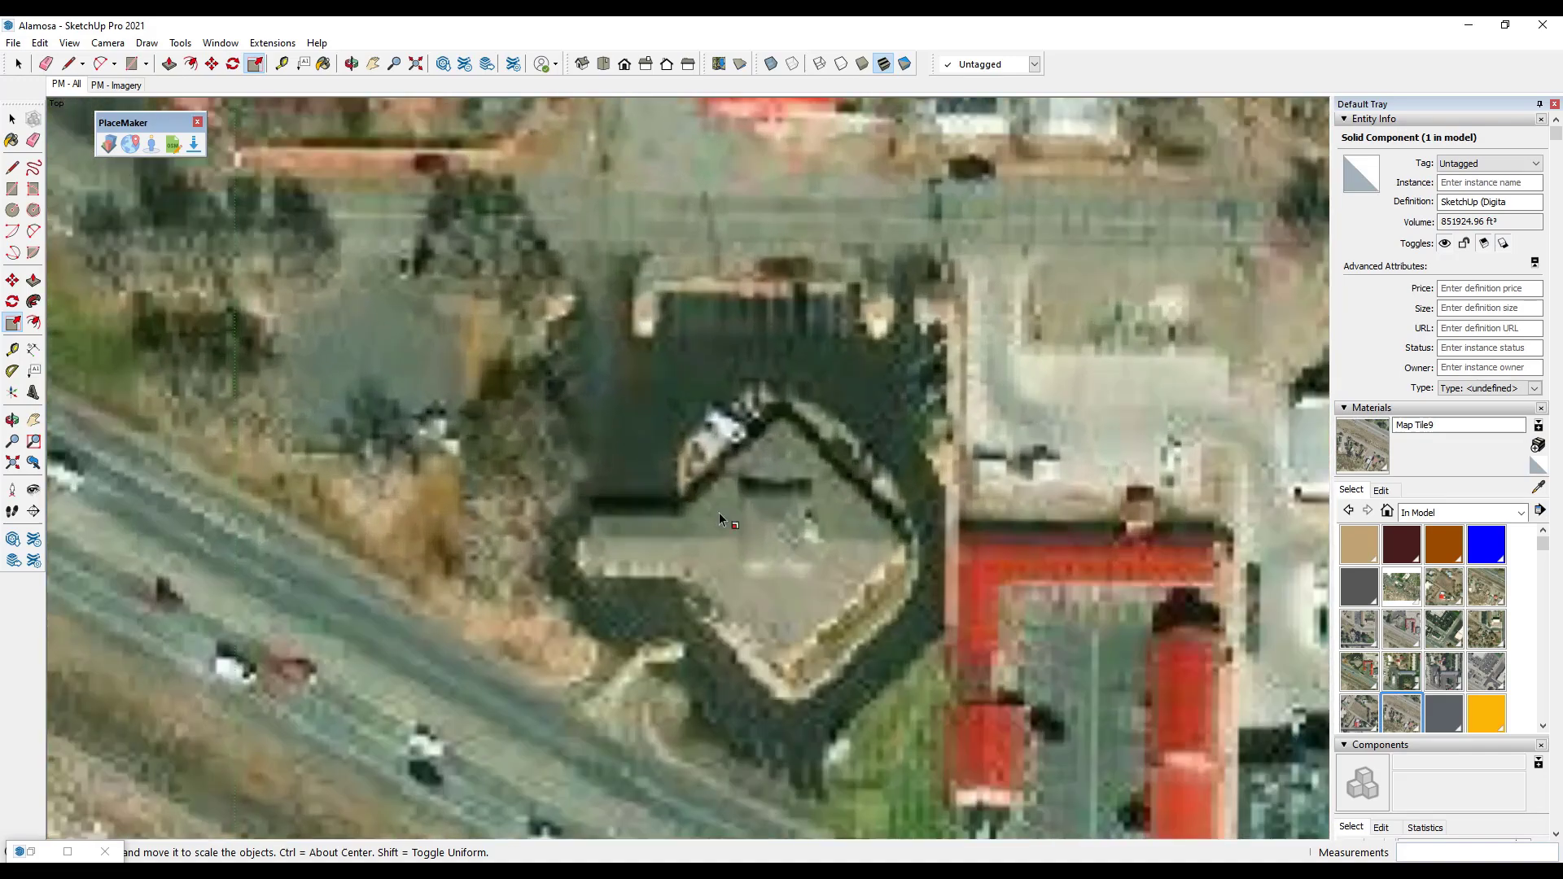
scroll(719, 511, "up", 3)
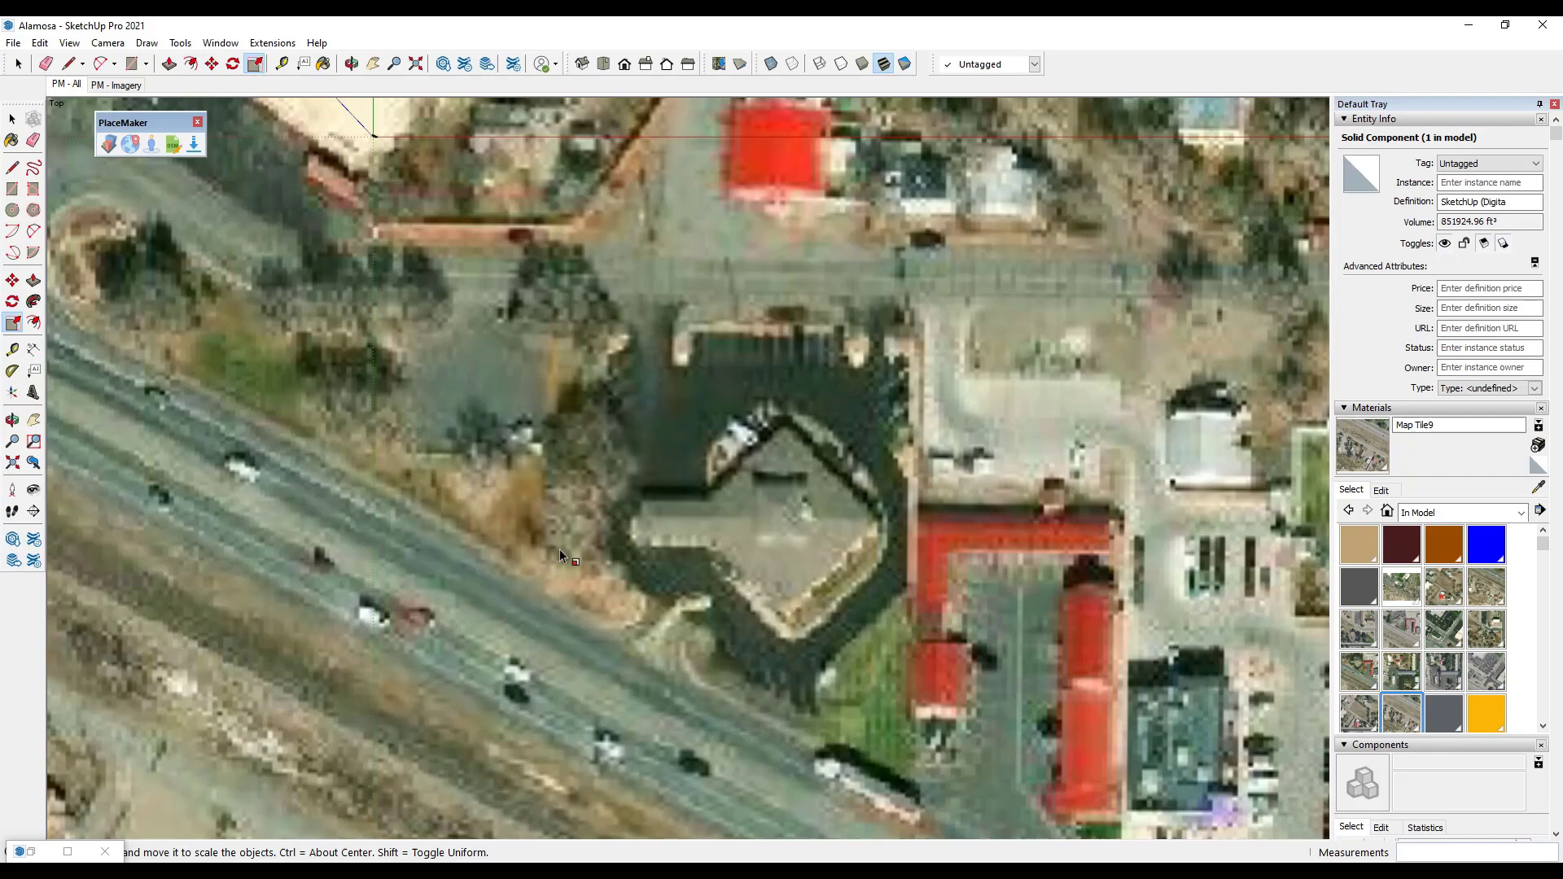
scroll(559, 548, "down", 6)
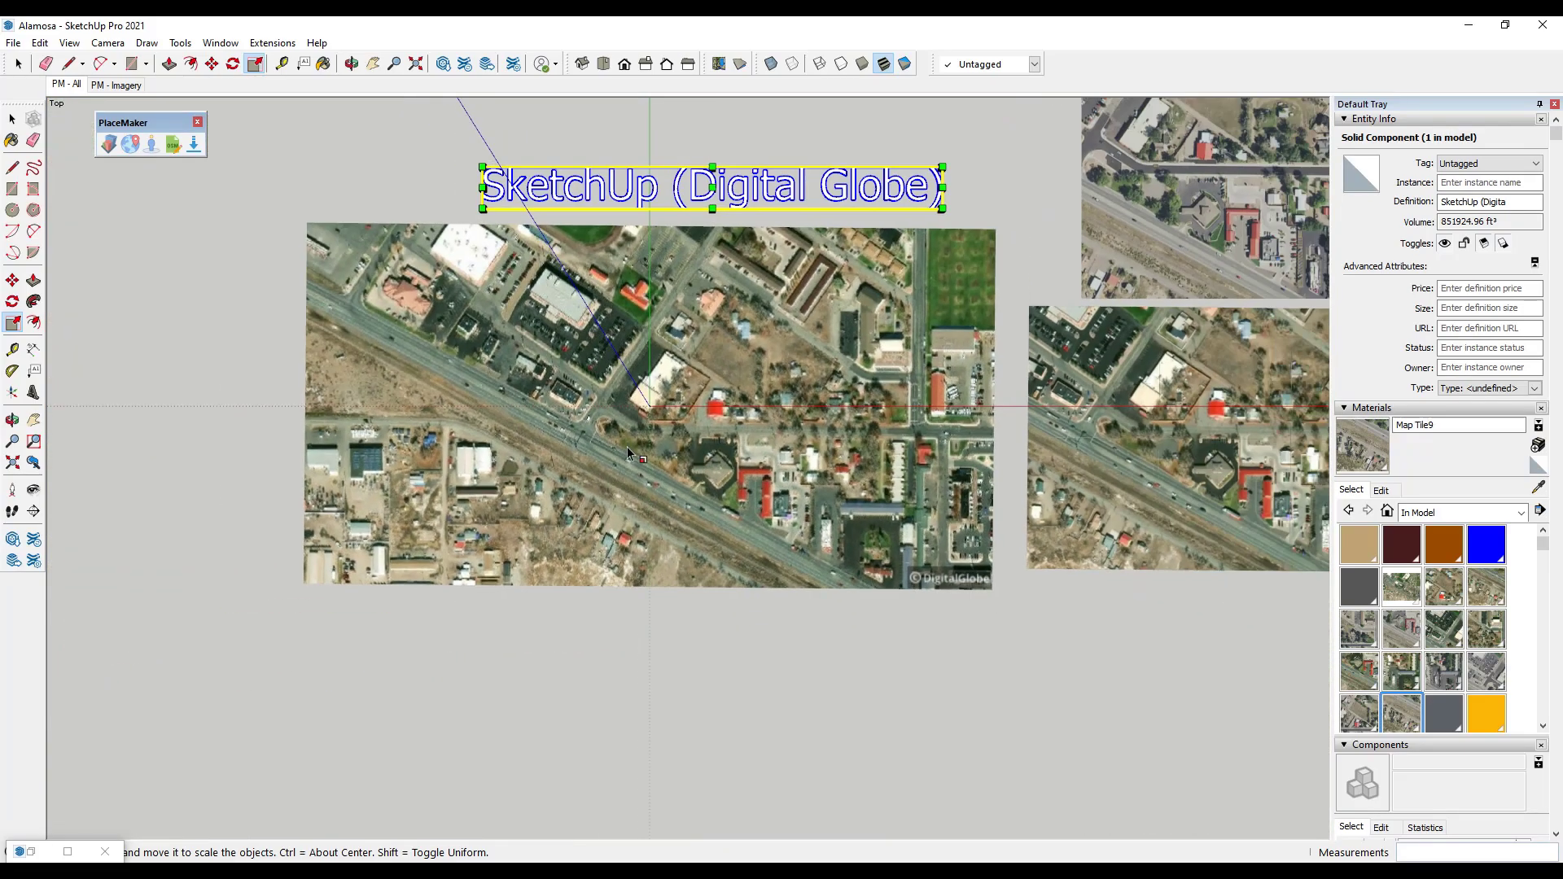
scroll(627, 446, "down", 3)
scroll(879, 450, "up", 4)
scroll(609, 463, "down", 2)
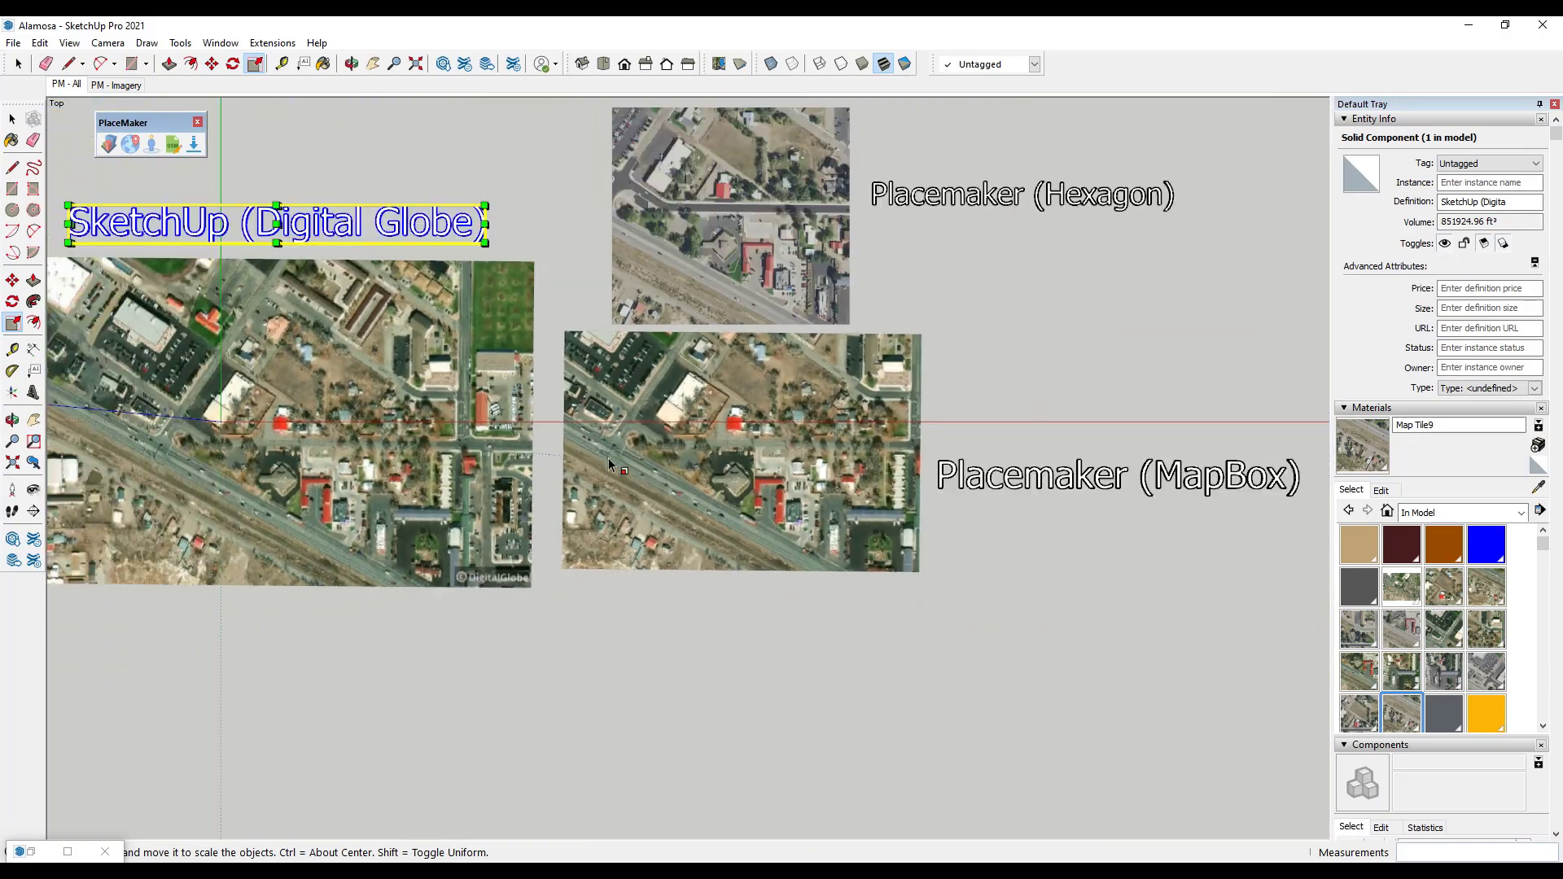
scroll(608, 464, "down", 1)
scroll(720, 481, "up", 3)
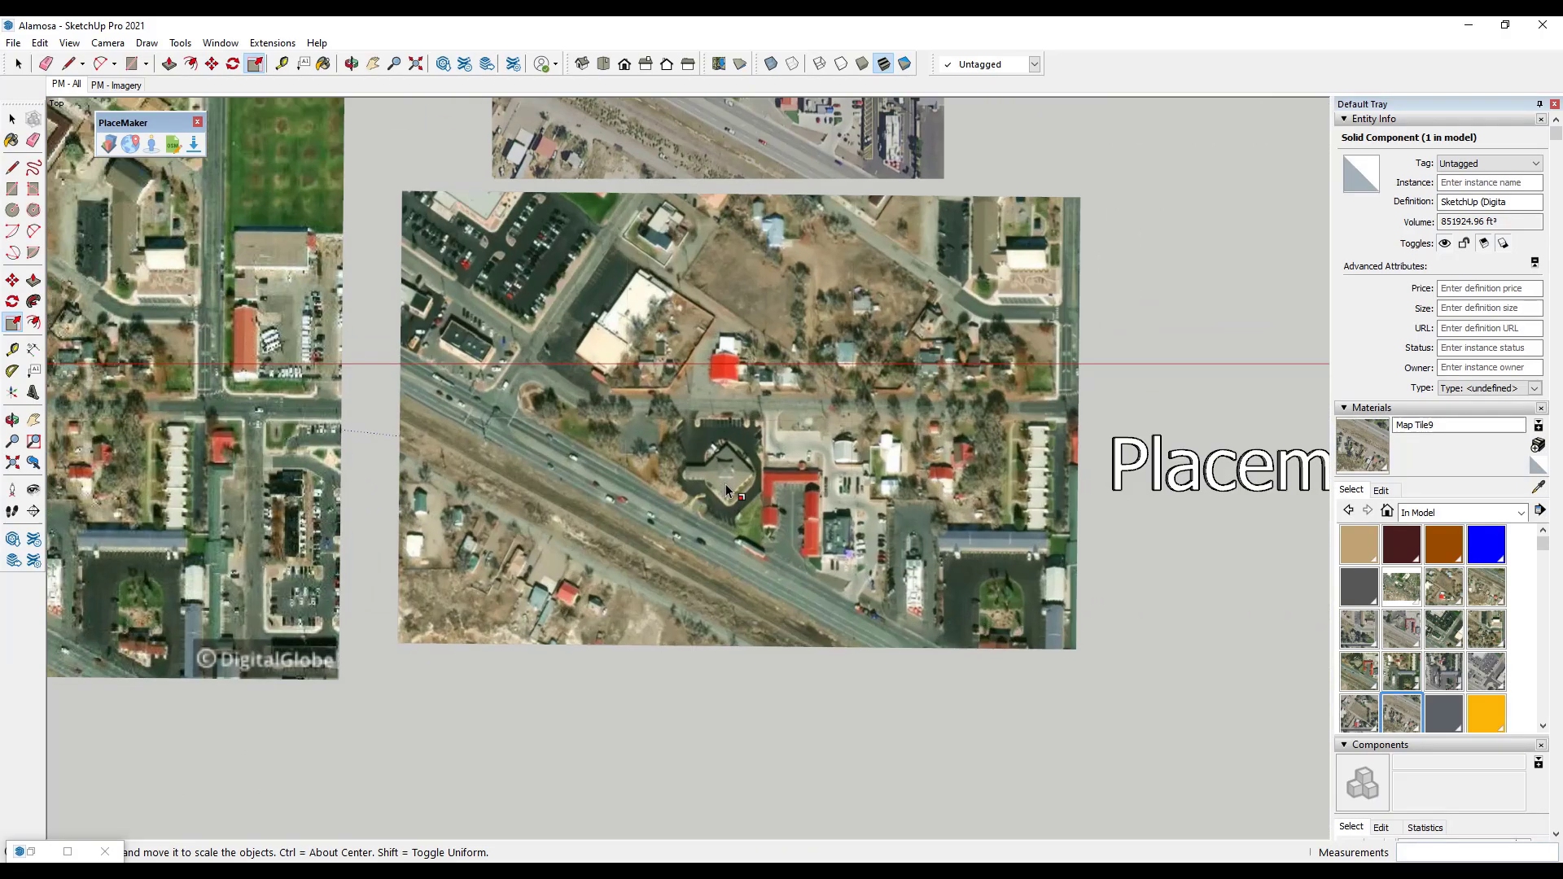
scroll(725, 484, "up", 7)
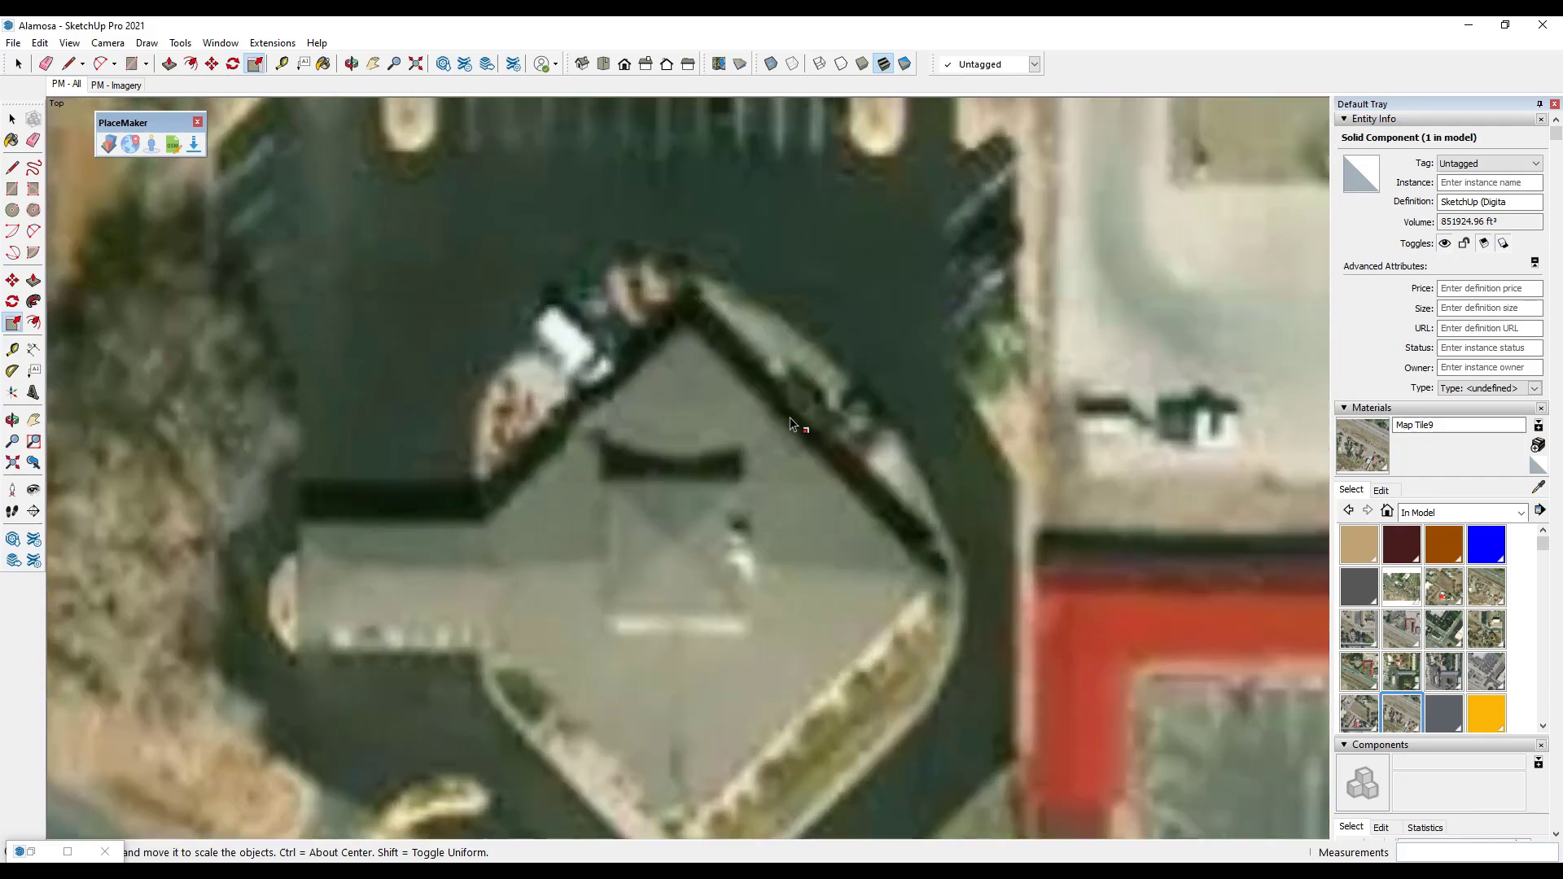
scroll(808, 427, "up", 1)
scroll(809, 429, "down", 3)
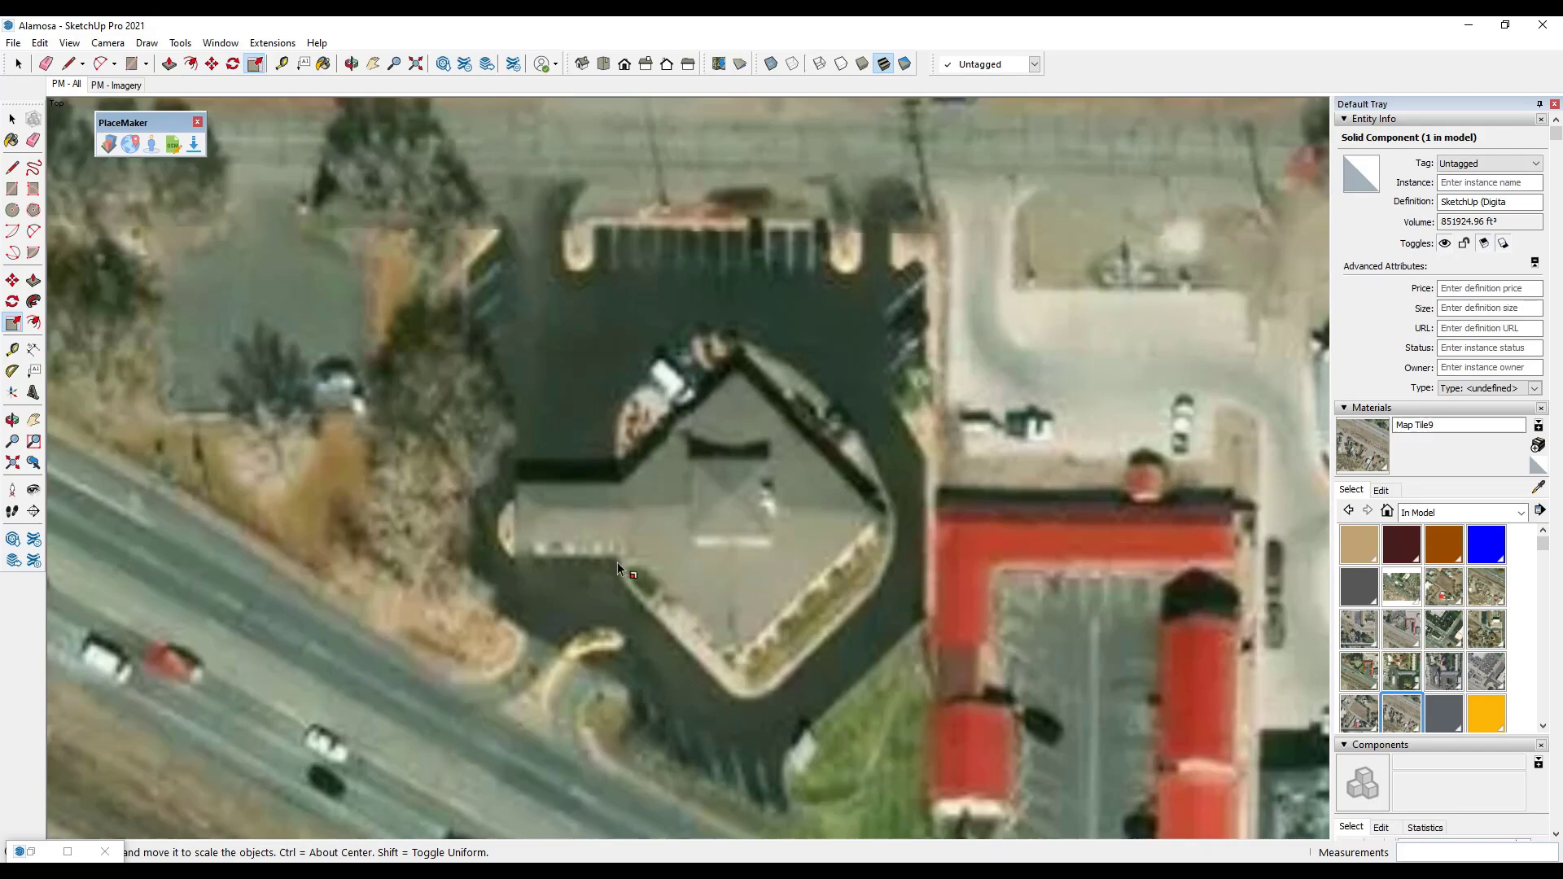
scroll(705, 480, "down", 2)
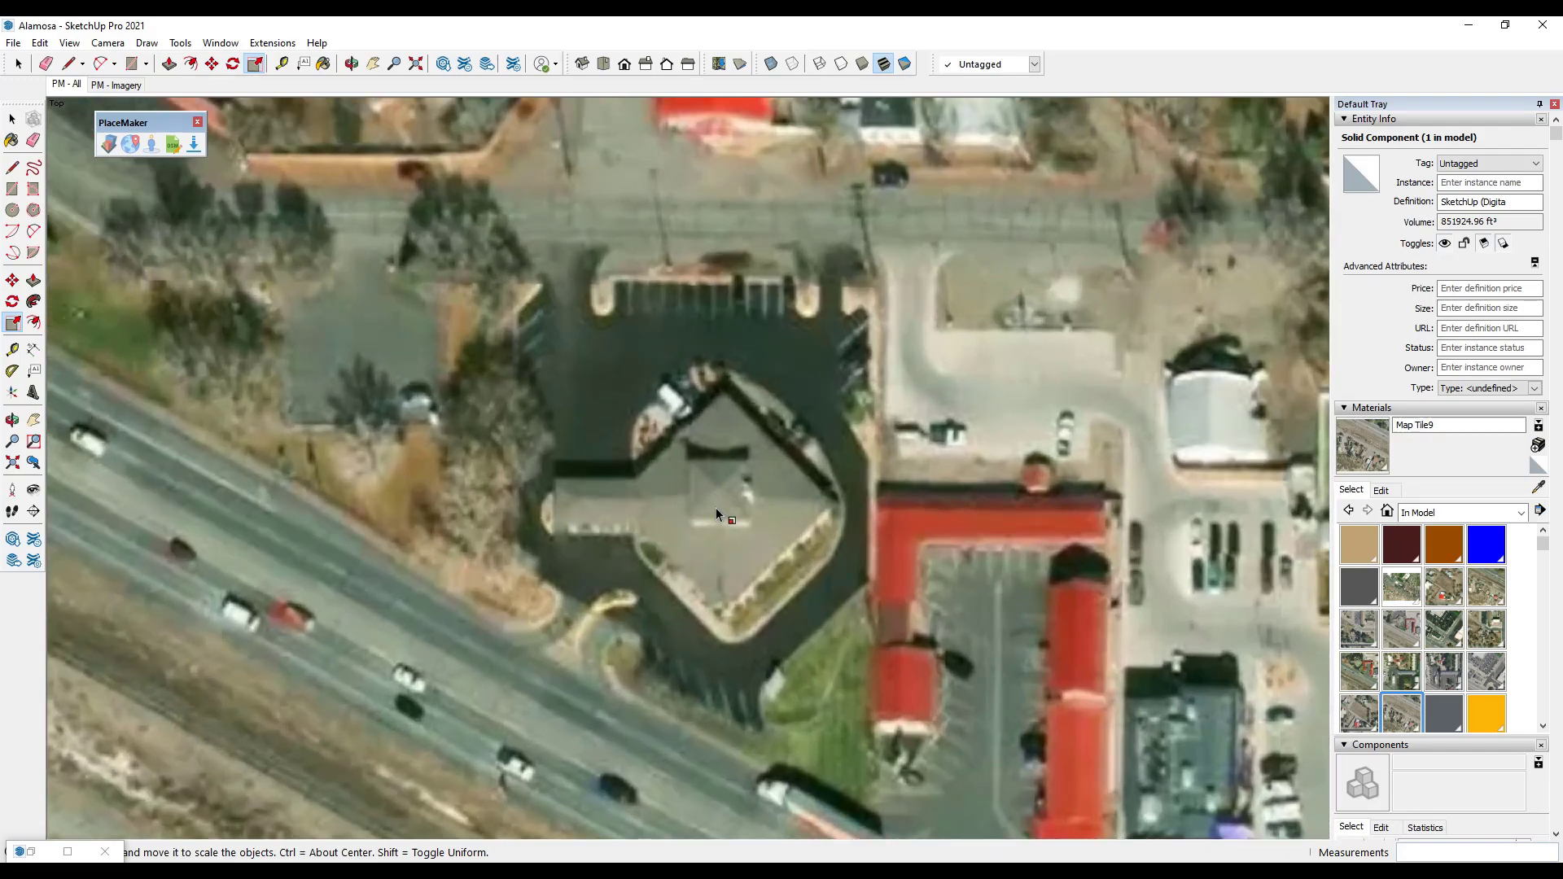
scroll(757, 480, "down", 2)
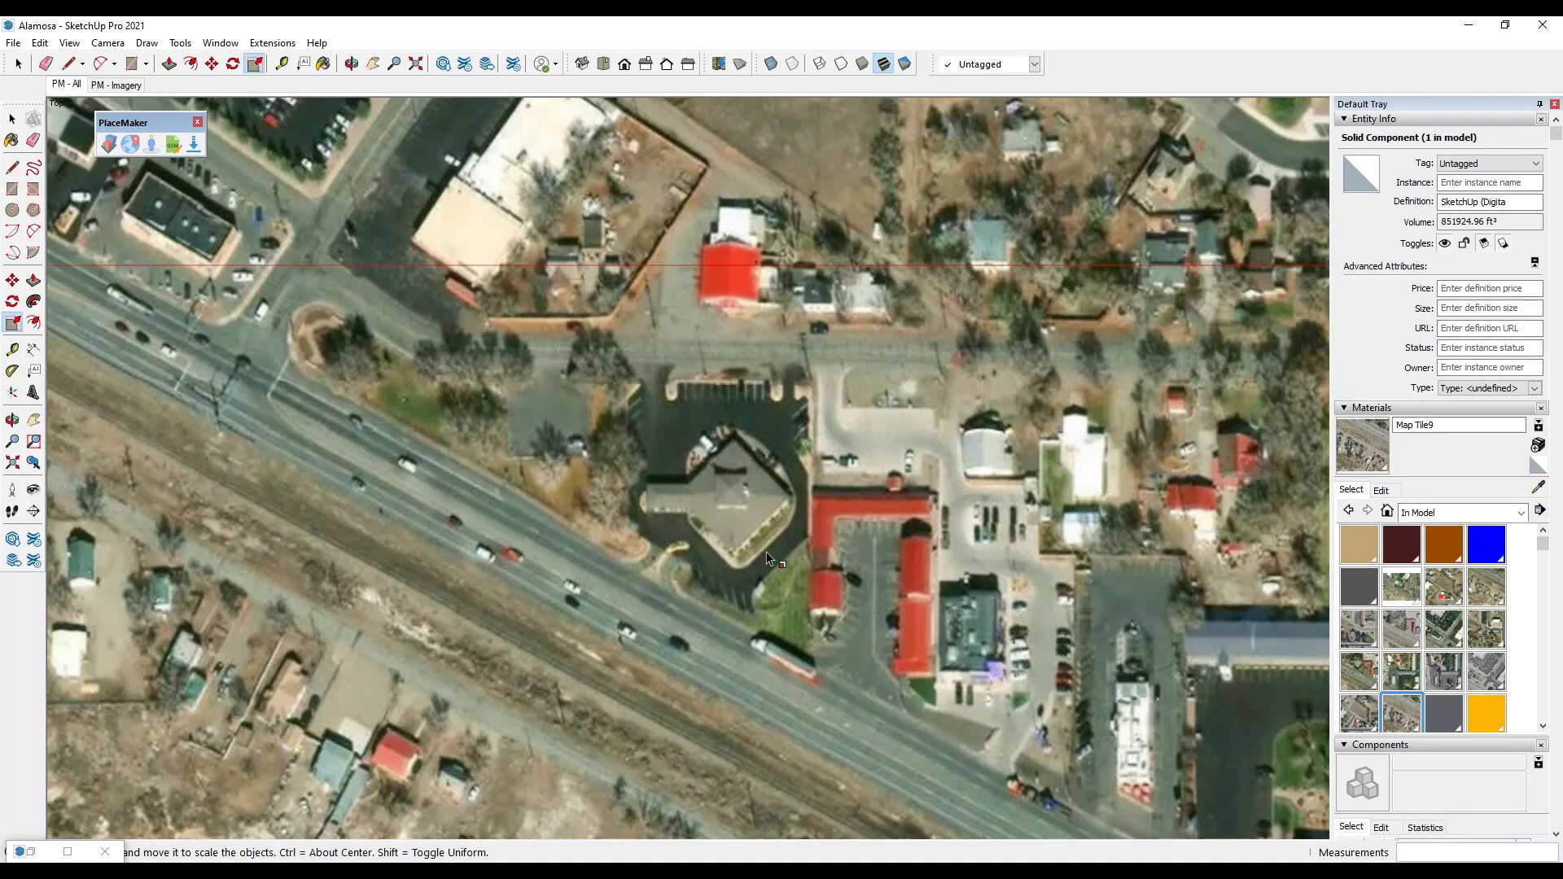
scroll(687, 478, "down", 1)
scroll(672, 526, "down", 6)
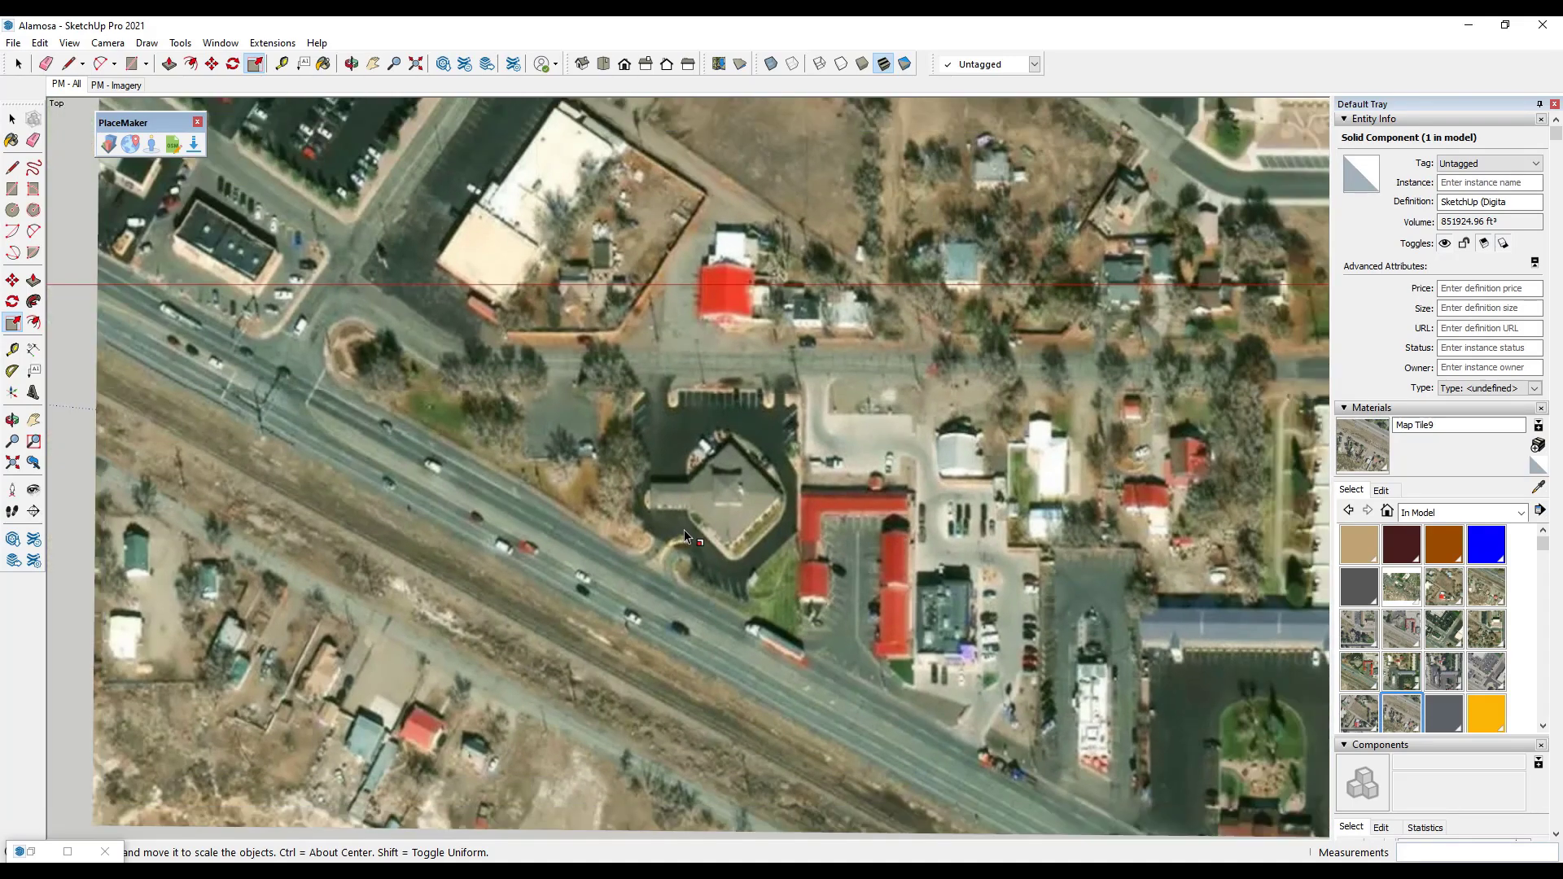
scroll(691, 310, "up", 8)
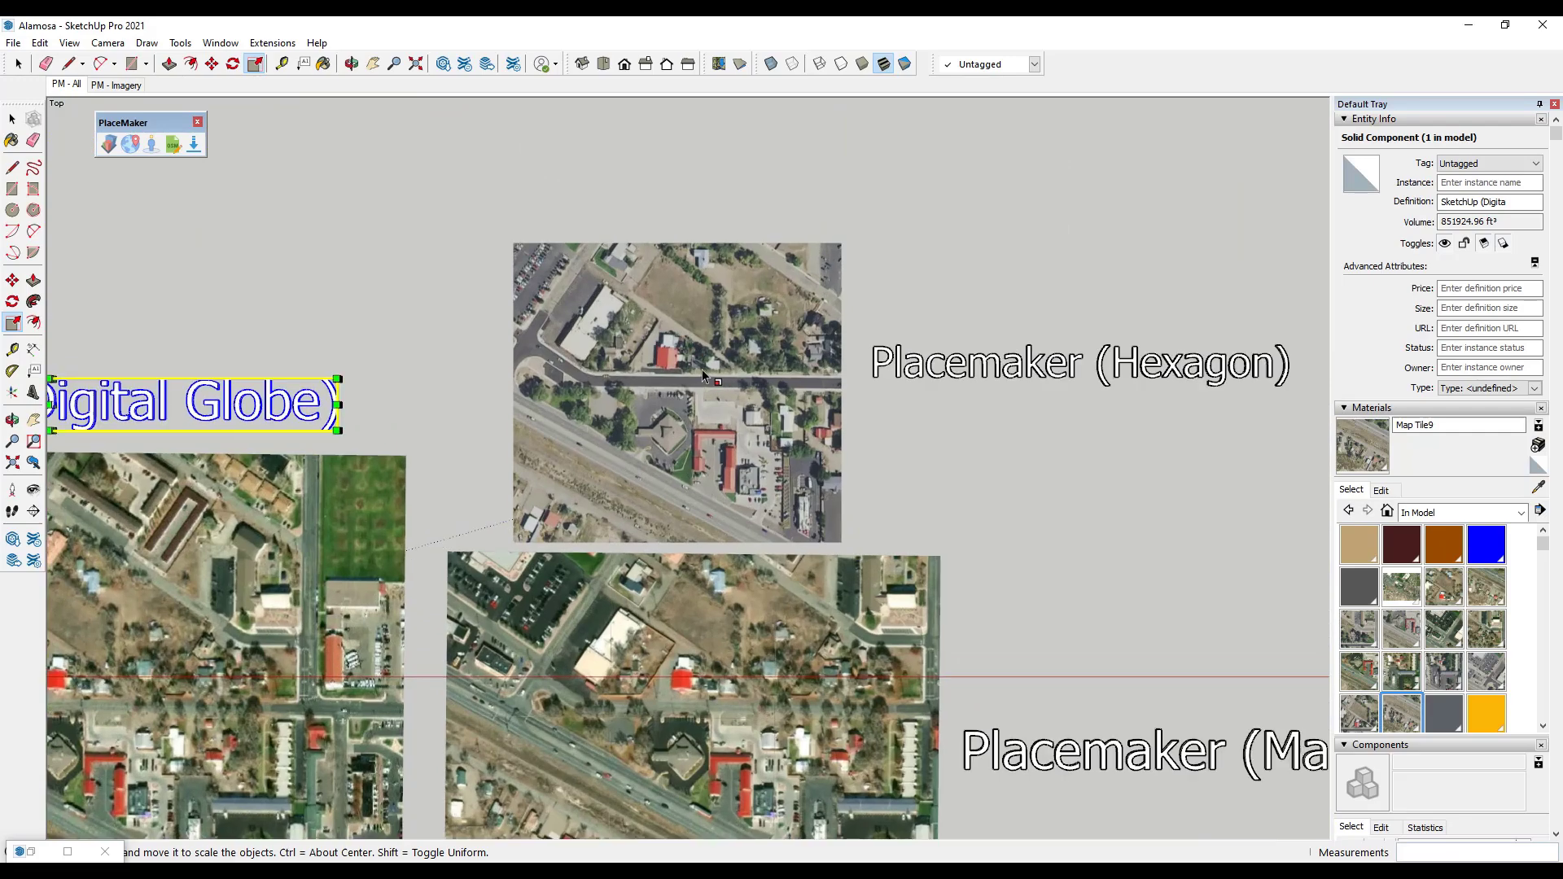
scroll(628, 563, "up", 1)
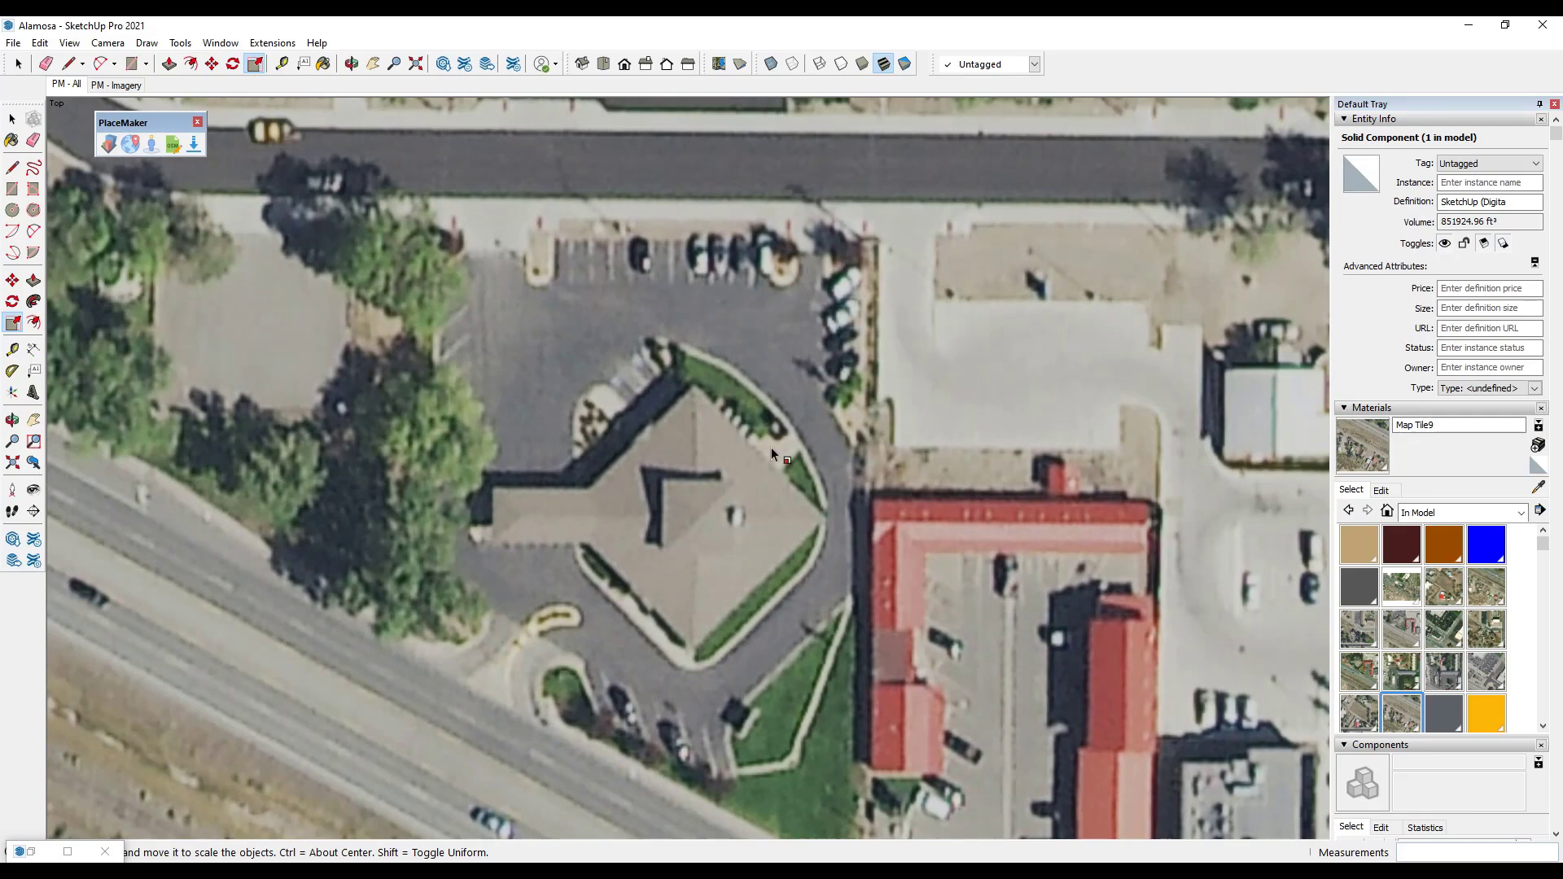
scroll(748, 472, "up", 3)
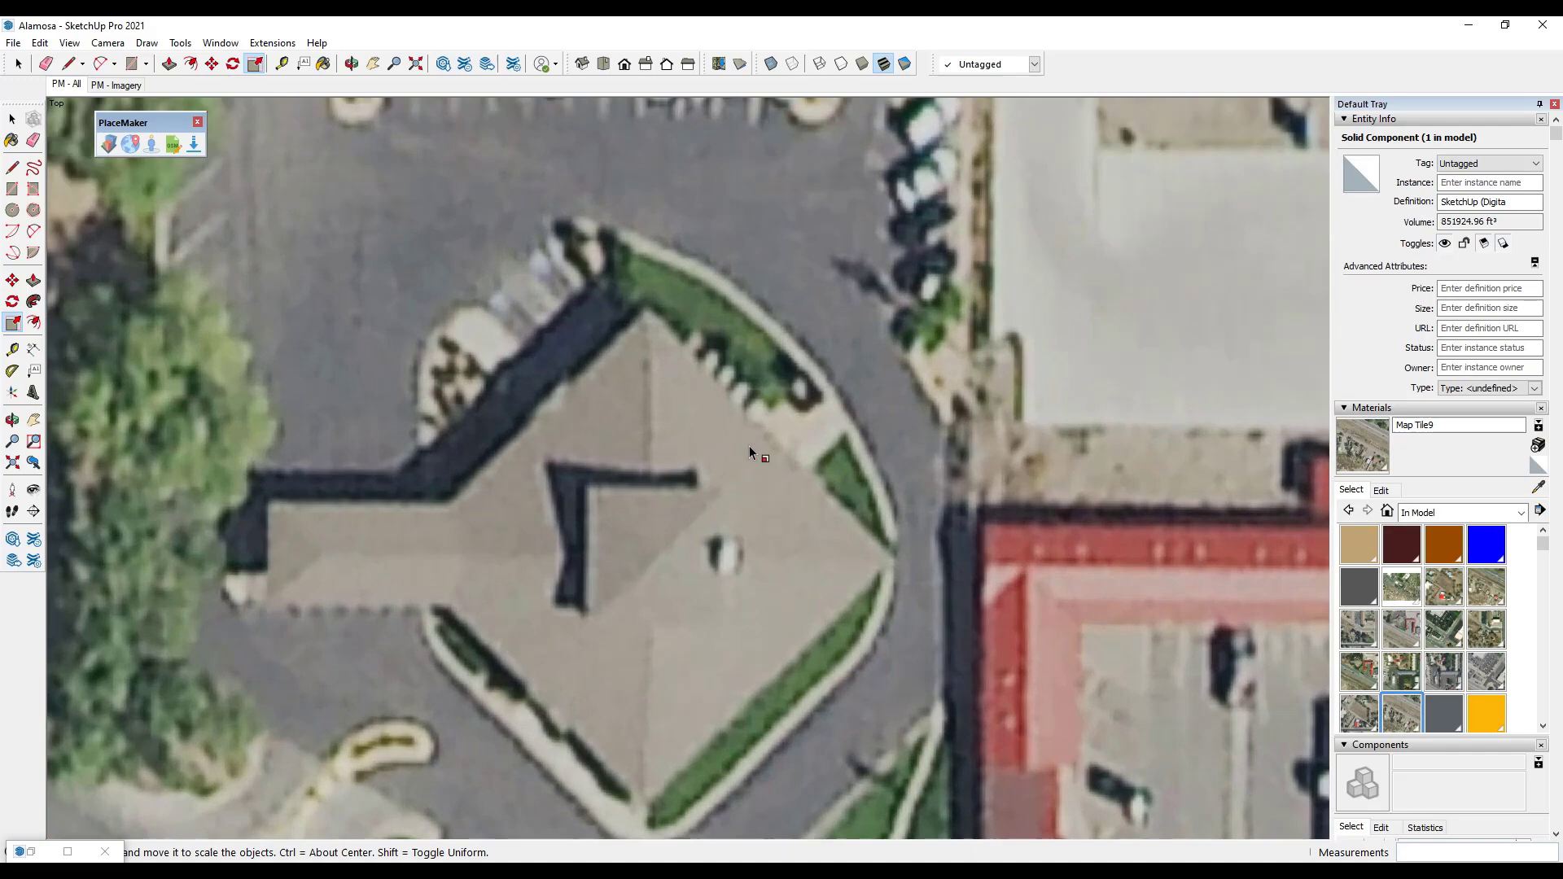
scroll(749, 446, "down", 2)
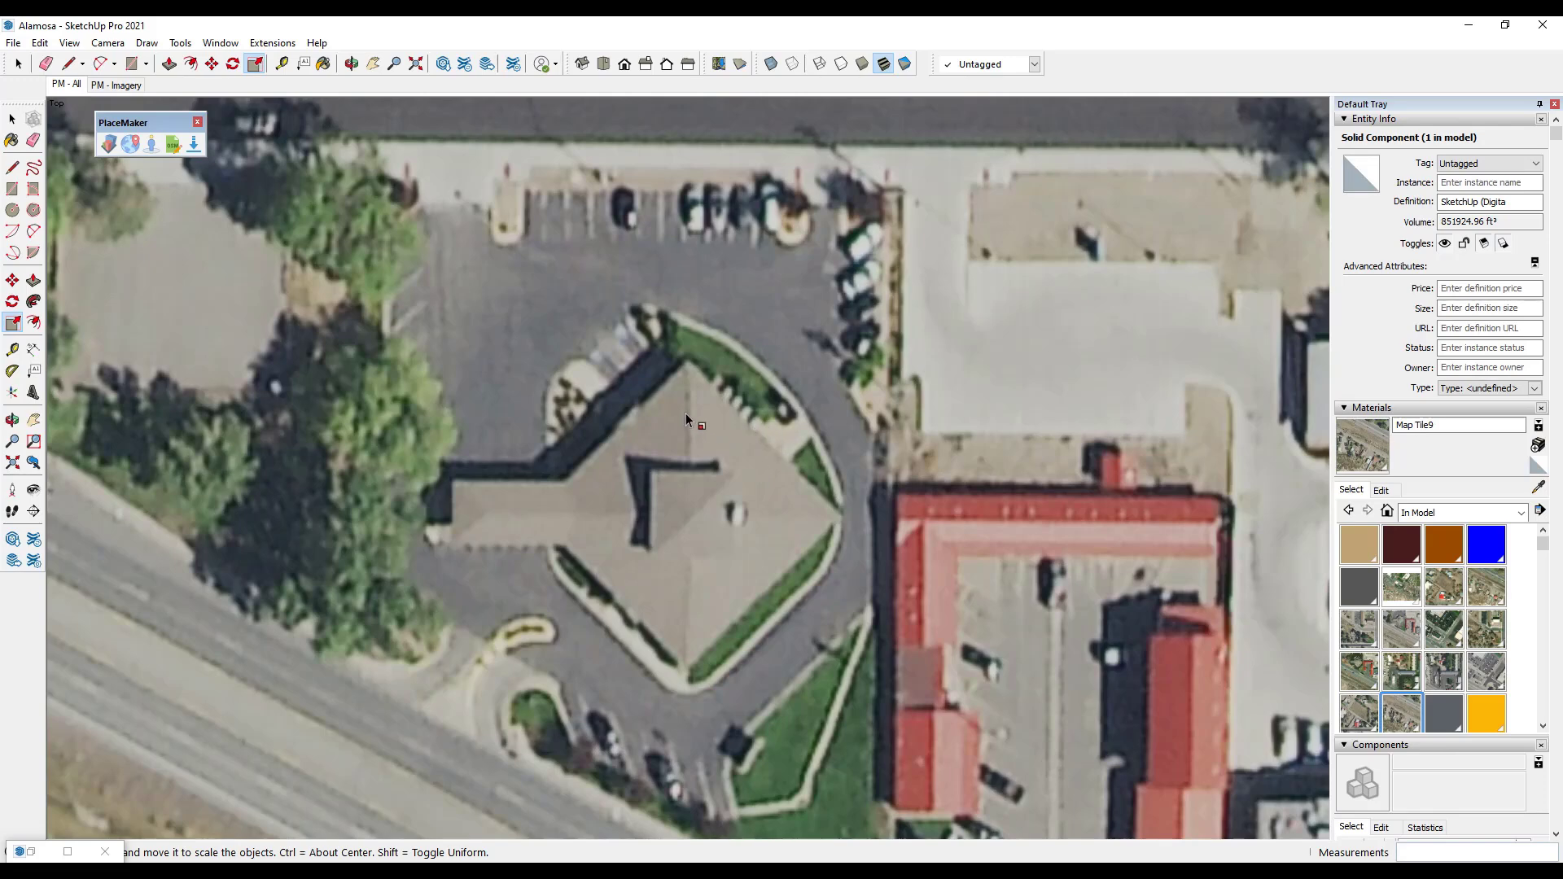
scroll(686, 412, "down", 5)
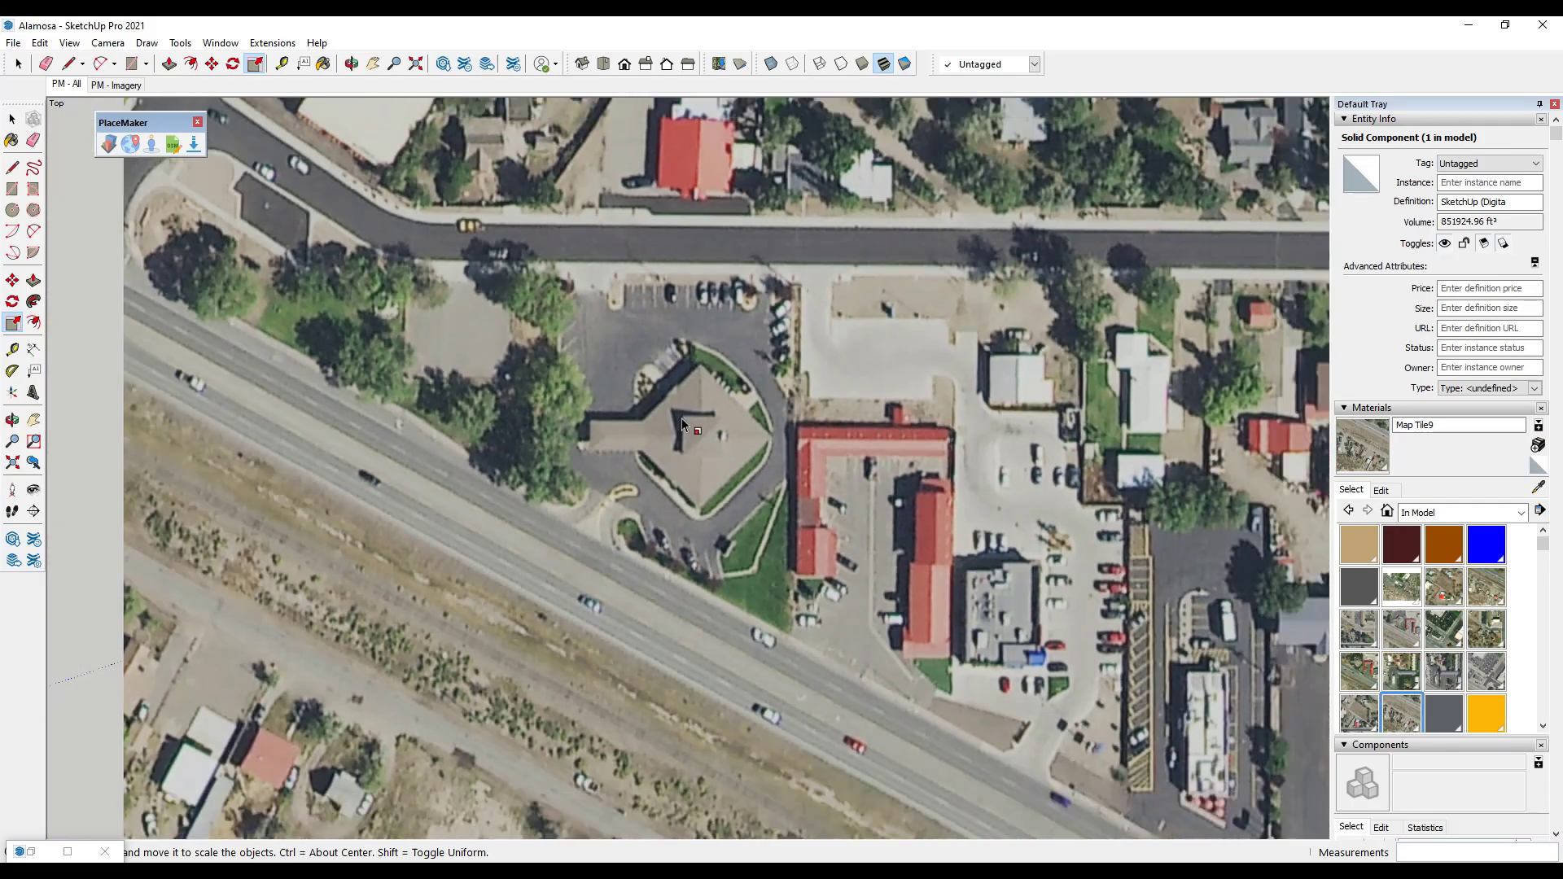
scroll(698, 437, "down", 10)
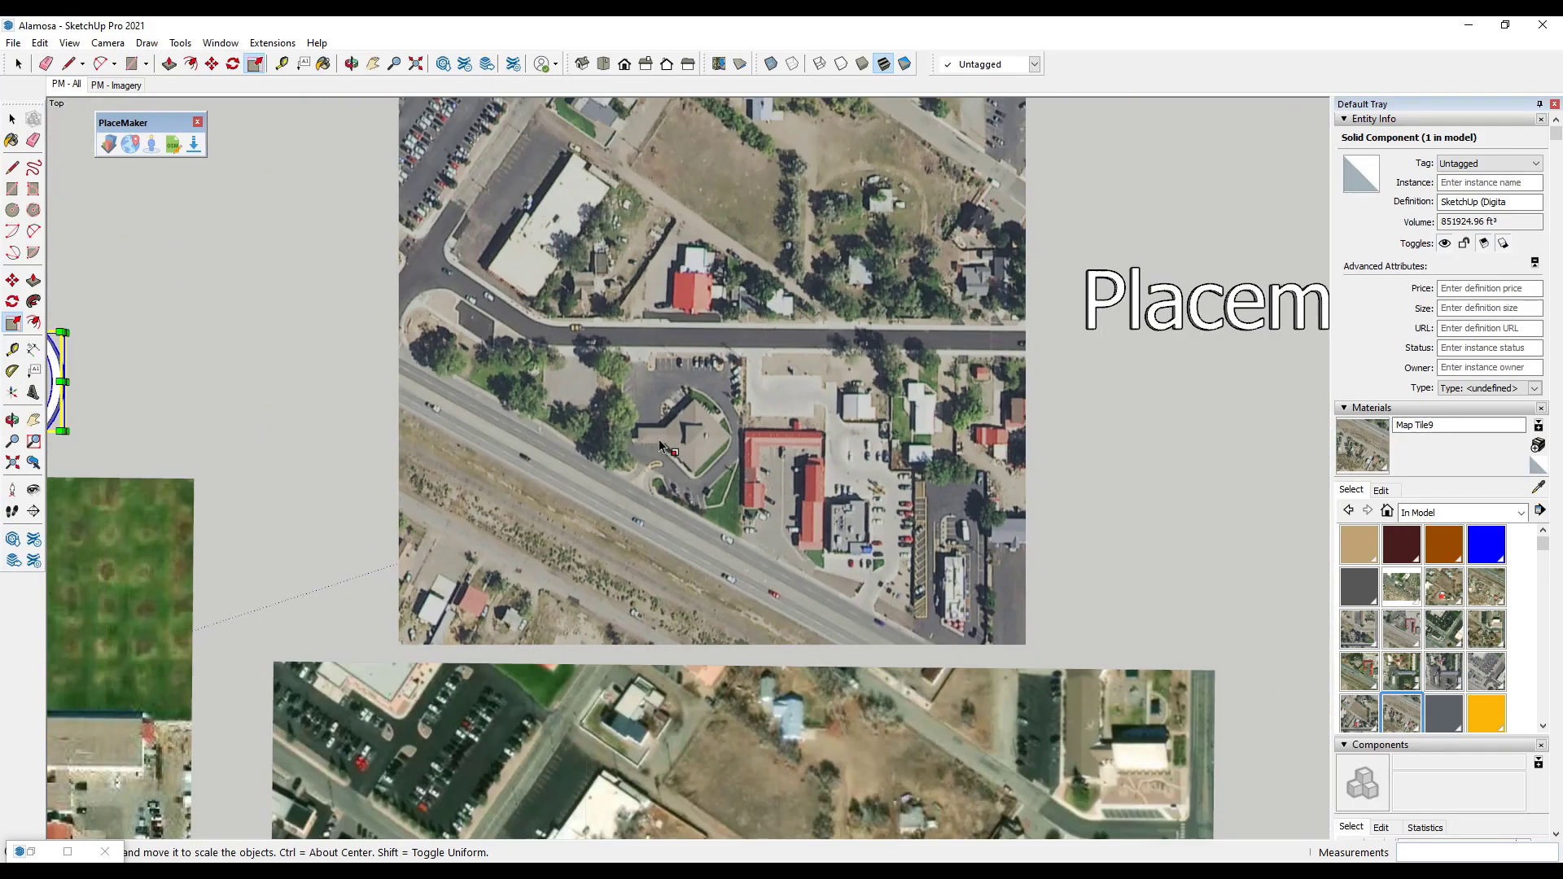
scroll(1237, 370, "up", 3)
scroll(1188, 364, "up", 2)
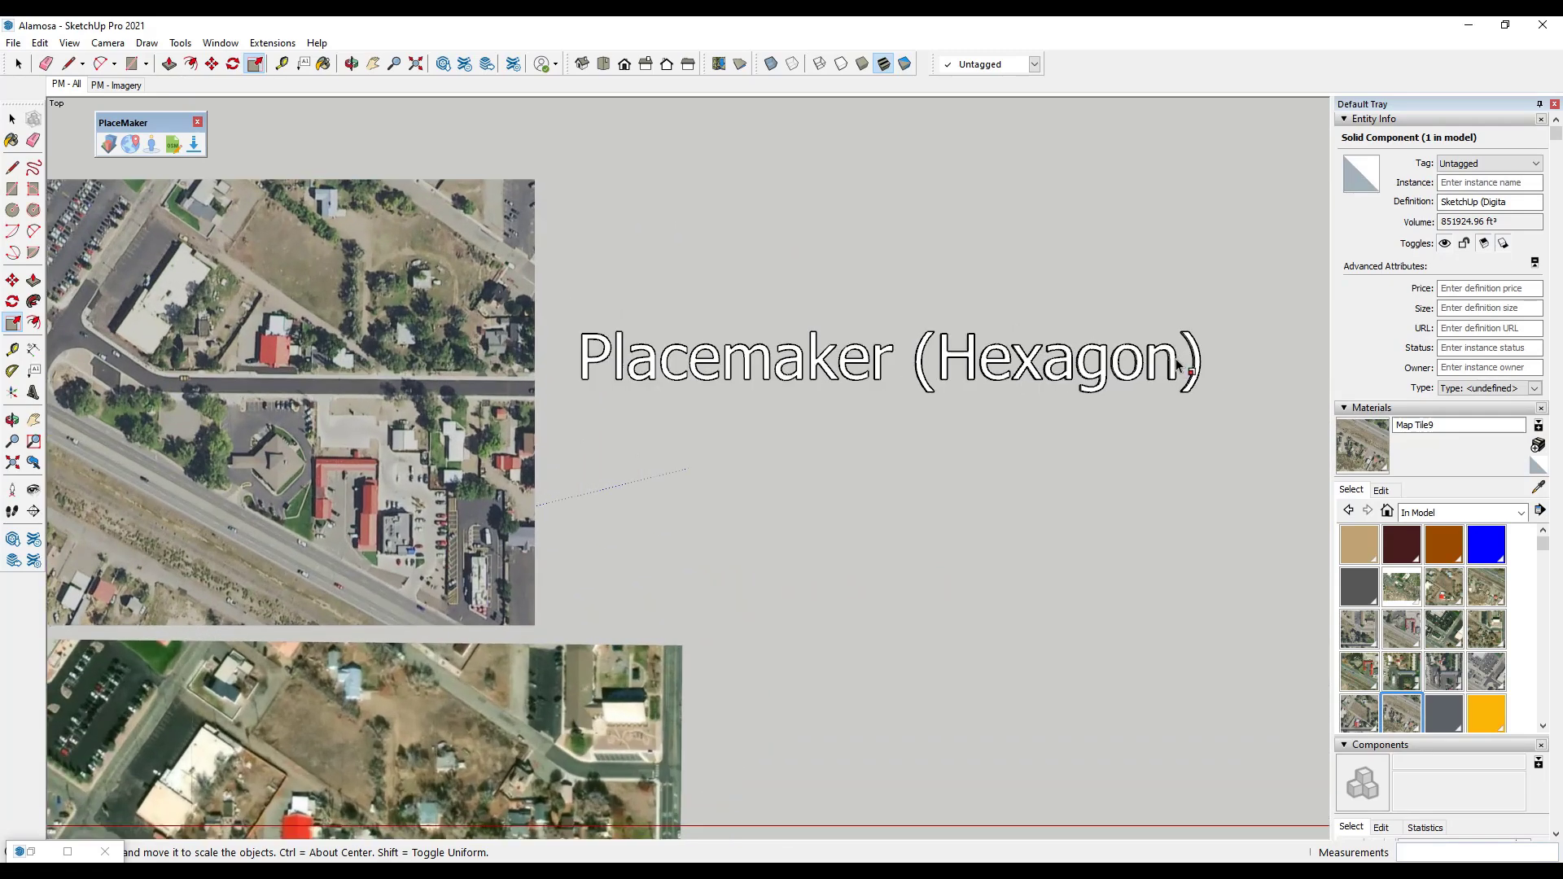
scroll(1140, 374, "down", 6)
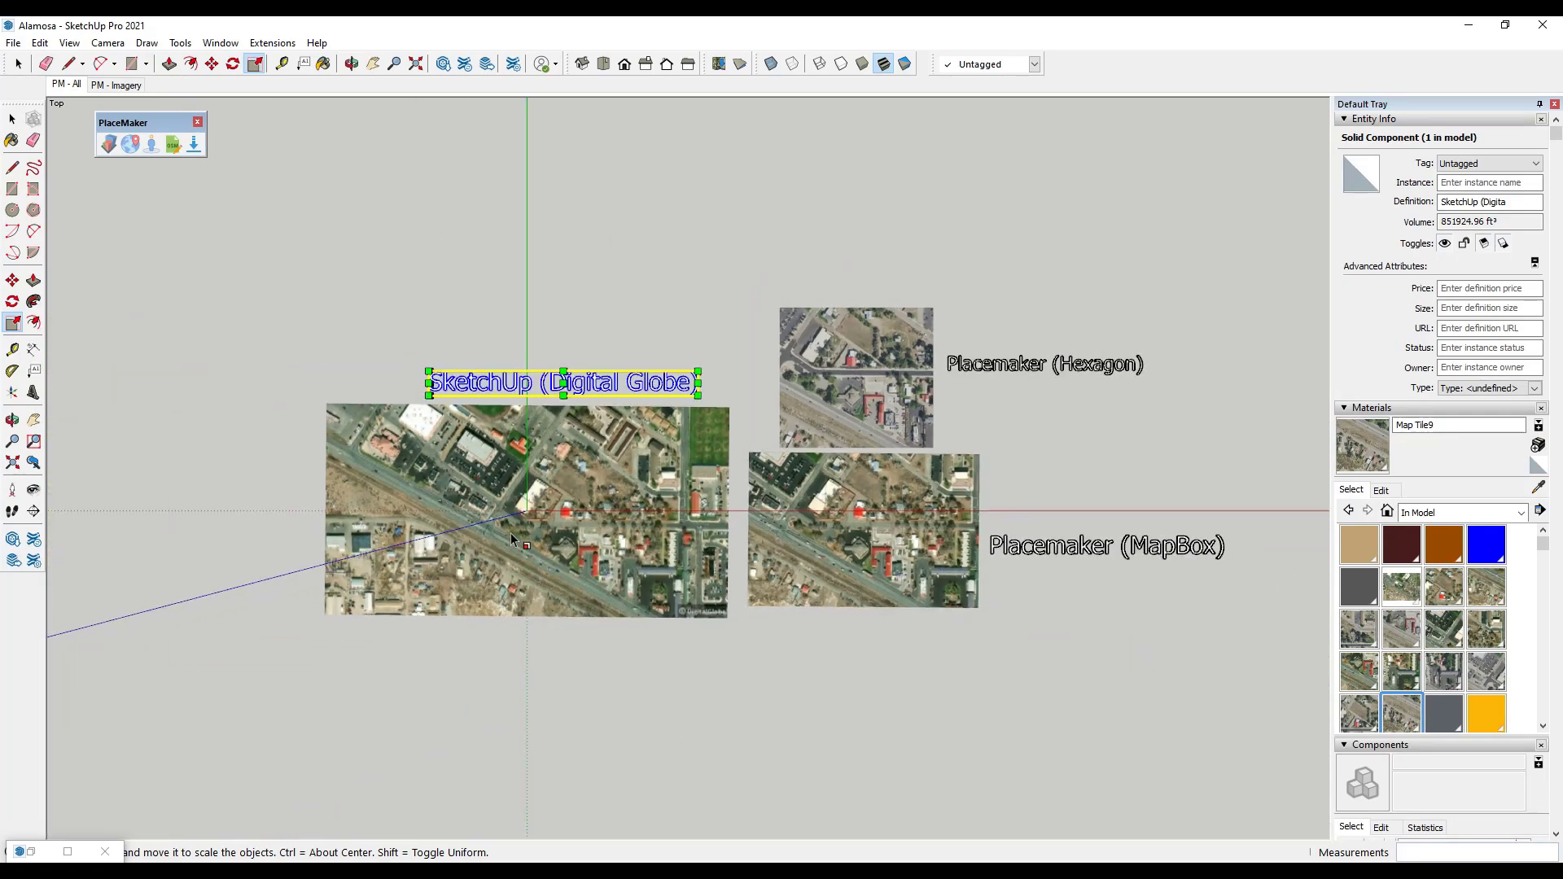
Step: Draw a rectangle over the Digital Globe tile and reverse its faces so it faces up
scroll(513, 539, "up", 3)
key("space")
key("r")
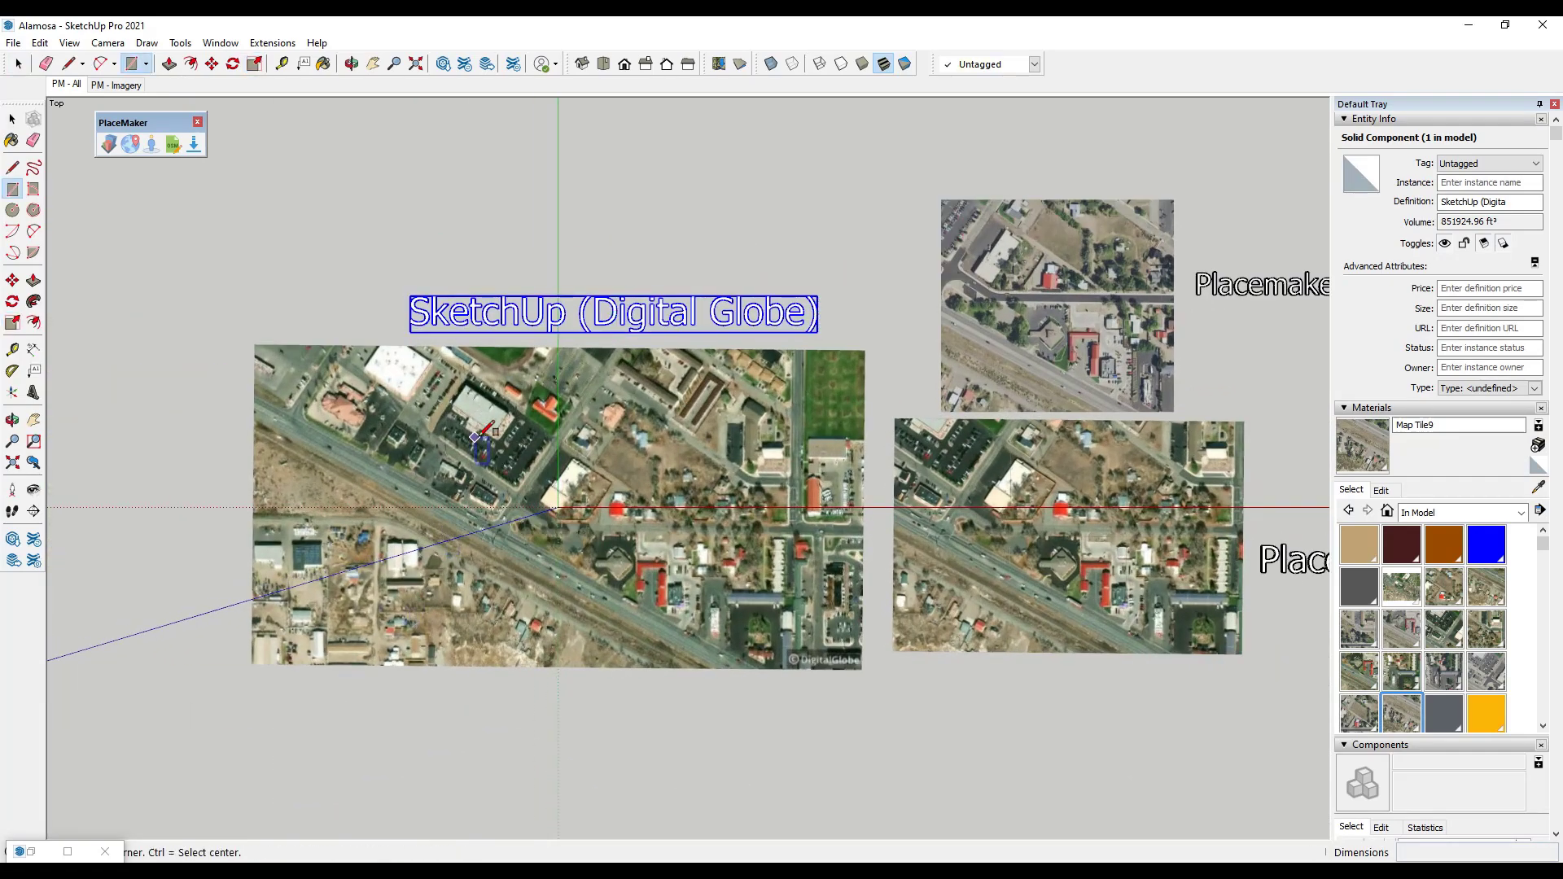
left_click(501, 425)
left_click(728, 632)
key("space")
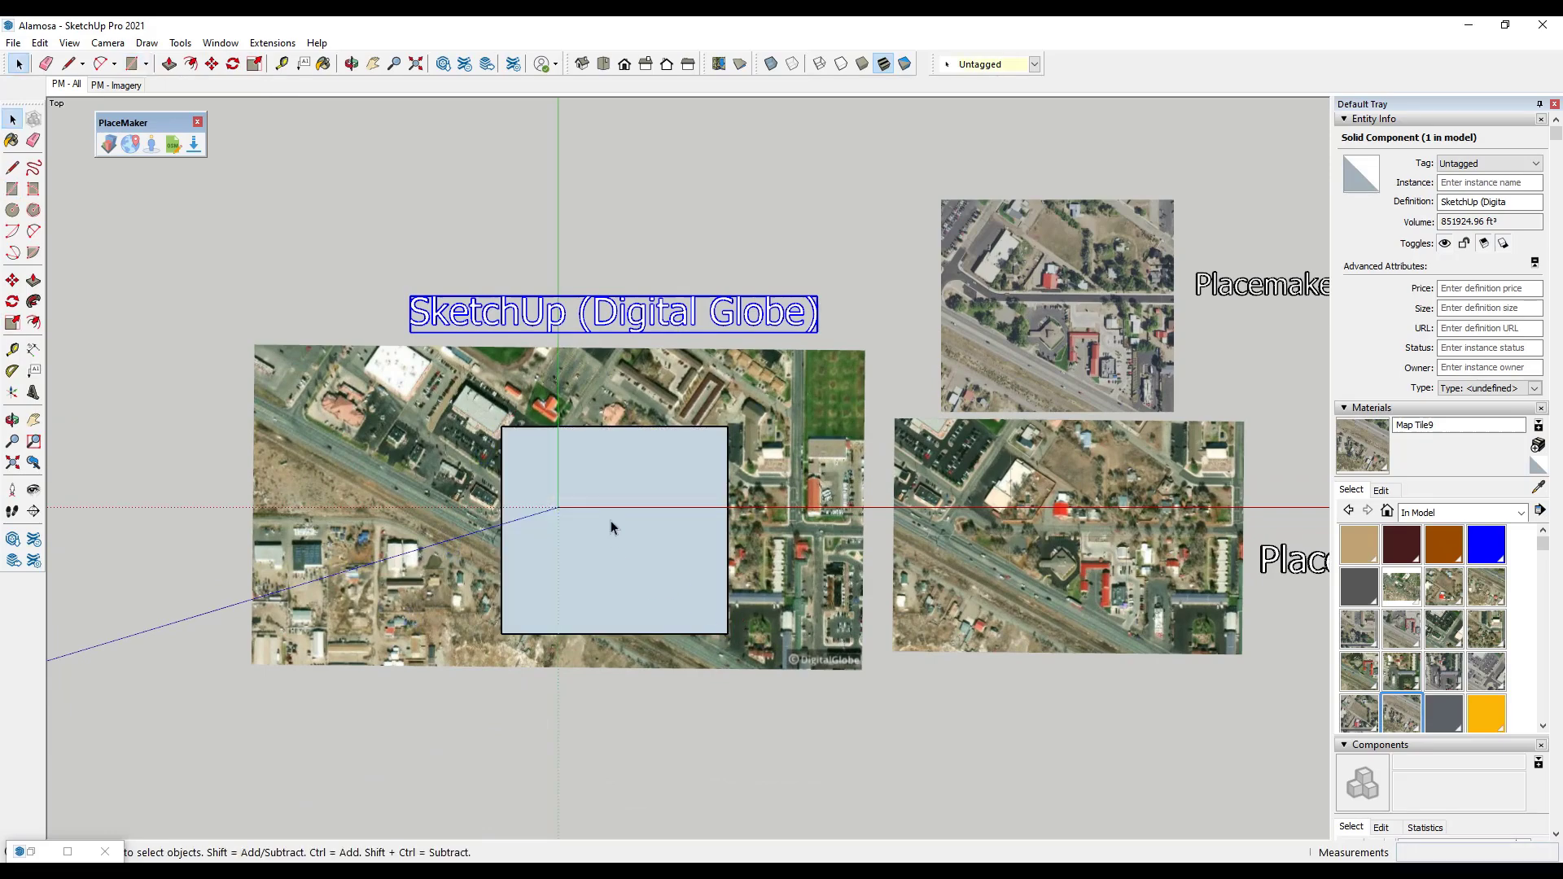
right_click(610, 520)
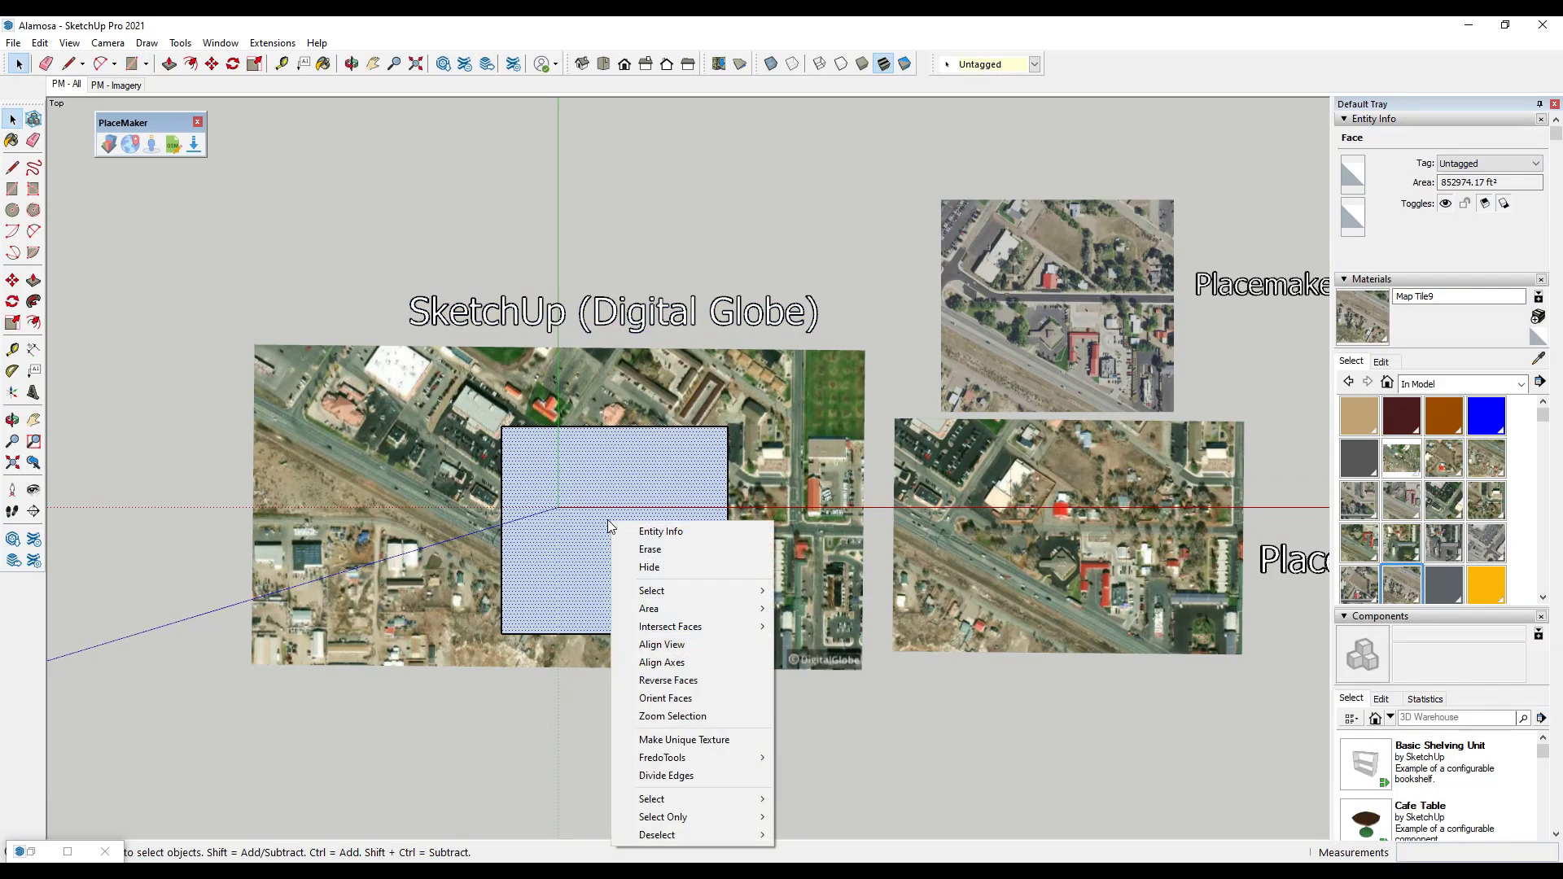
left_click(663, 680)
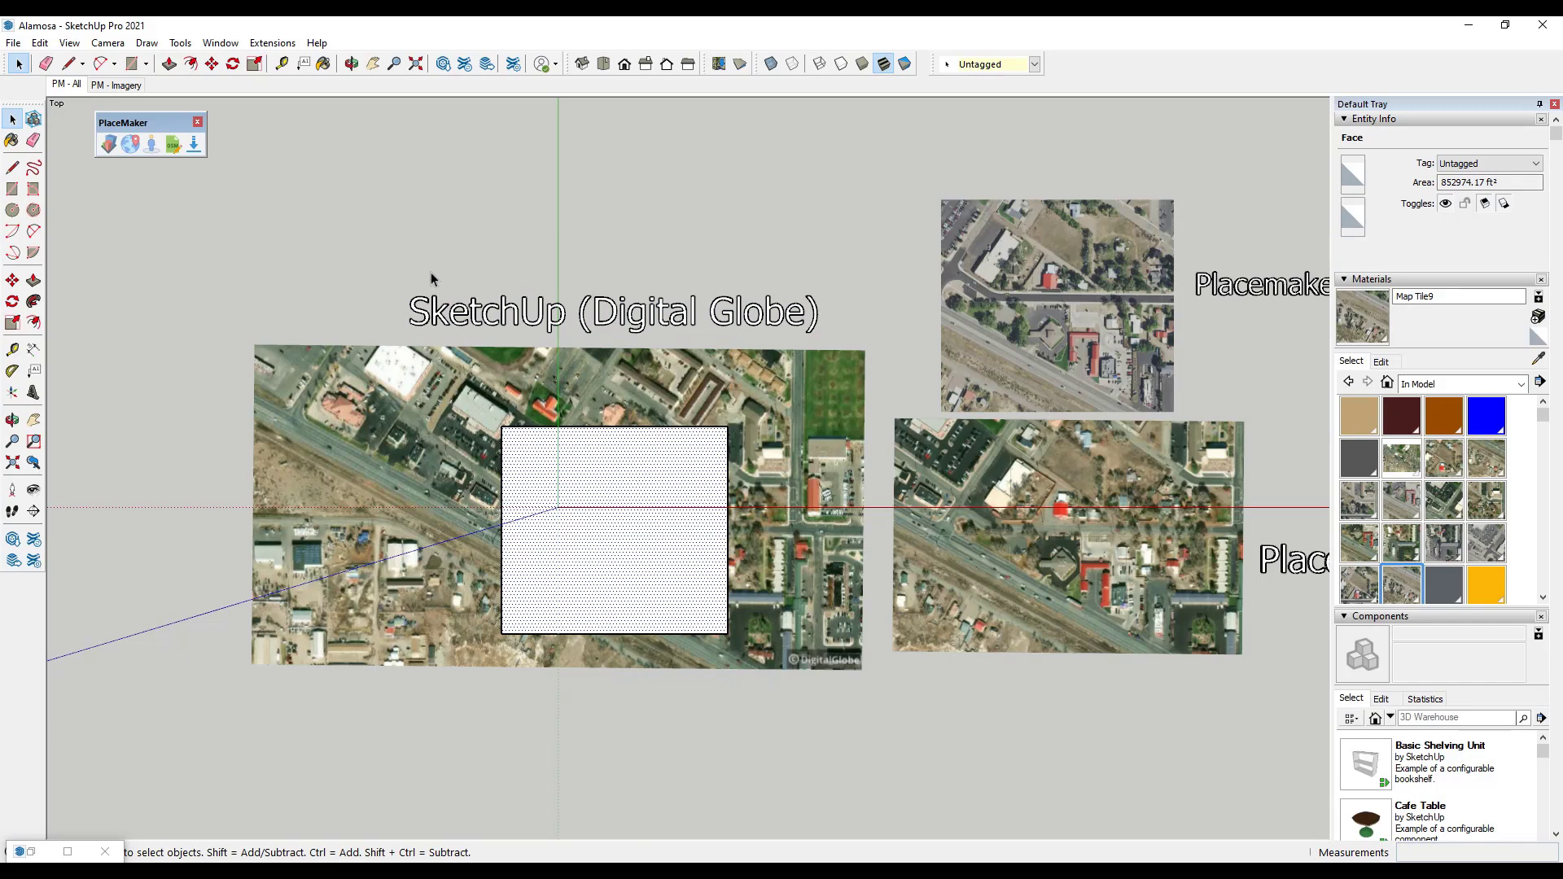
Step: Try importing Nearmap imagery onto the rectangle and dismiss the no-coverage warning
left_click(109, 147)
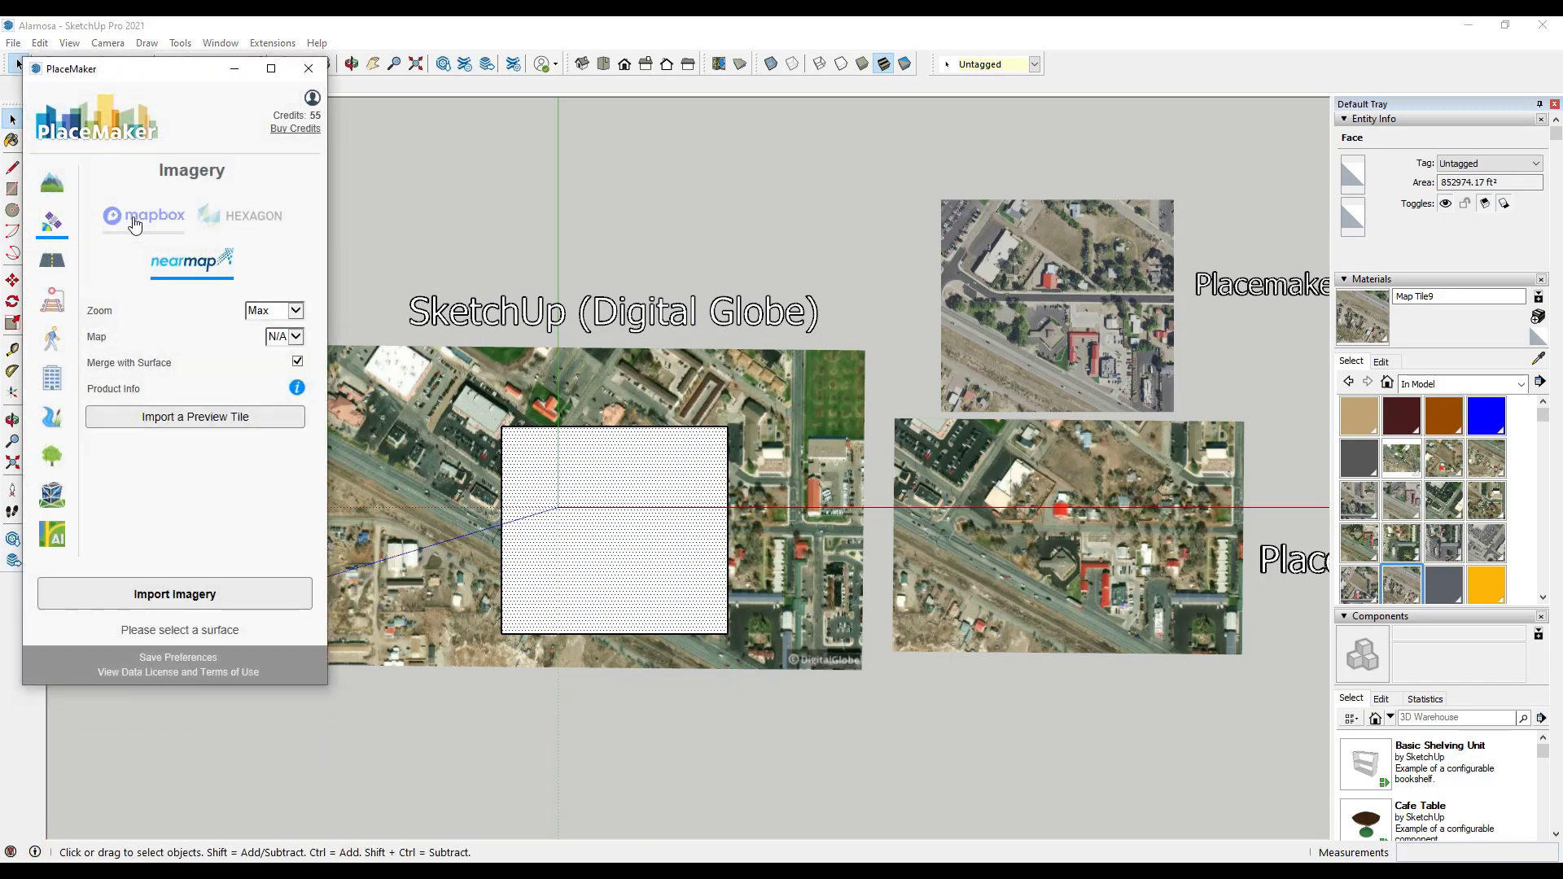
left_click(198, 603)
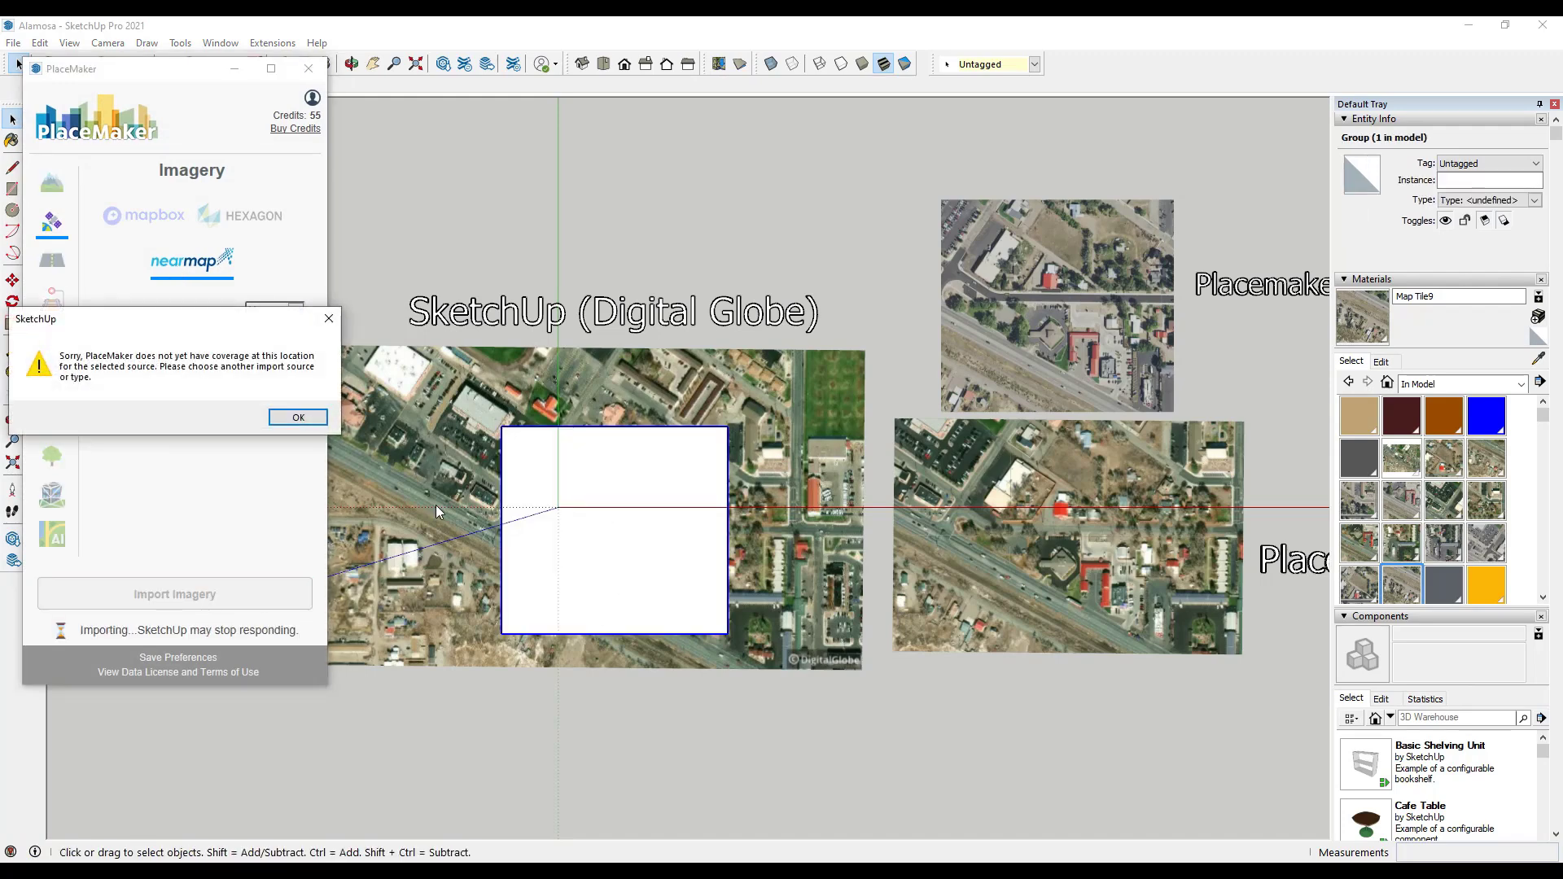
left_click(296, 418)
scroll(1186, 545, "up", 5)
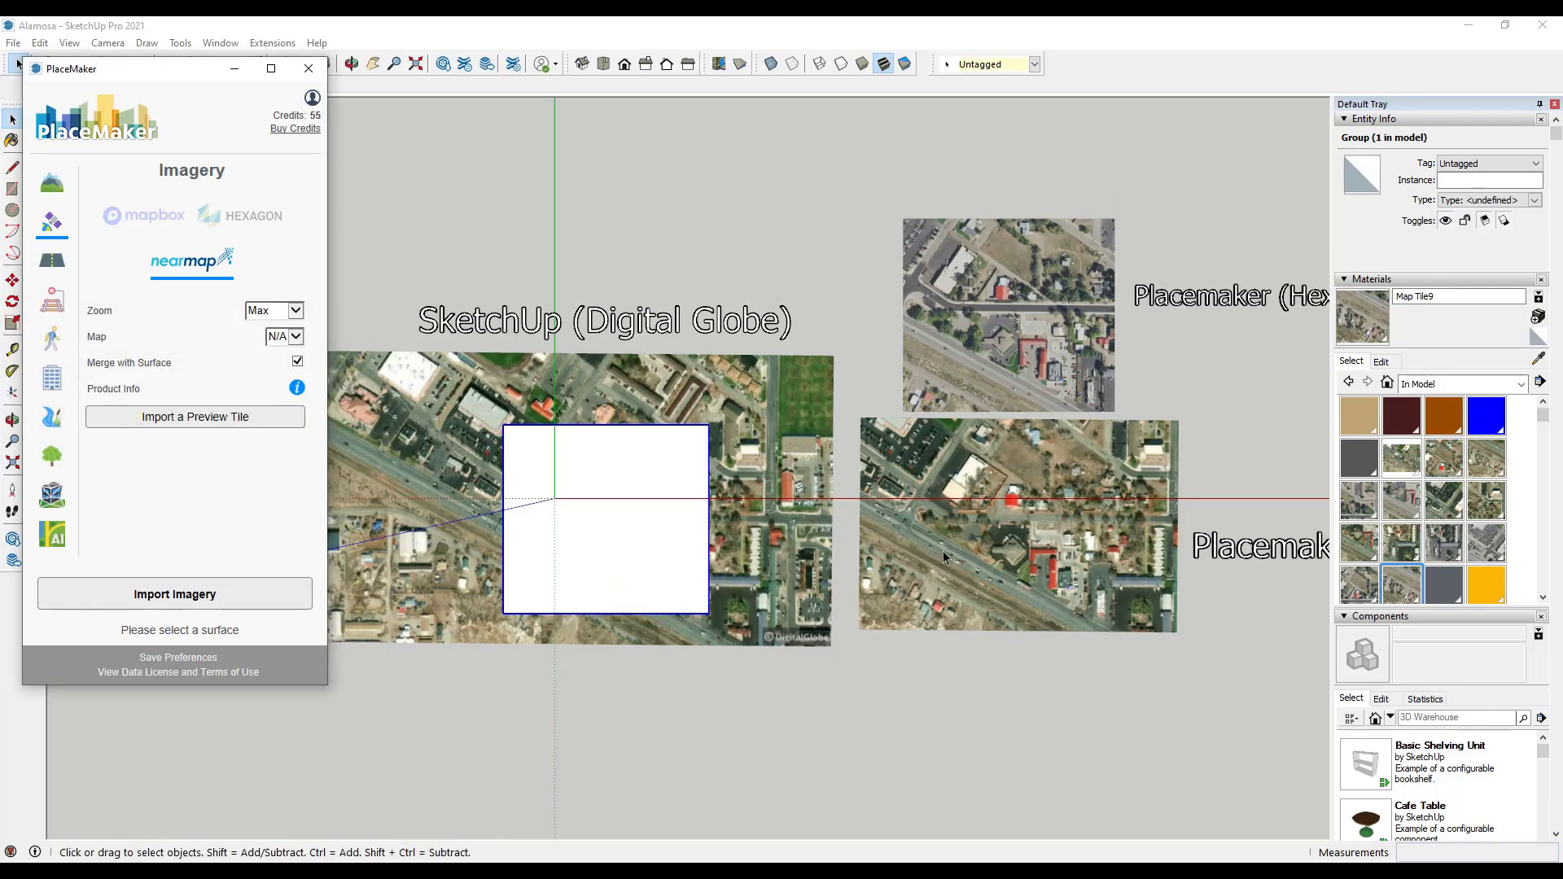
scroll(941, 544, "up", 5)
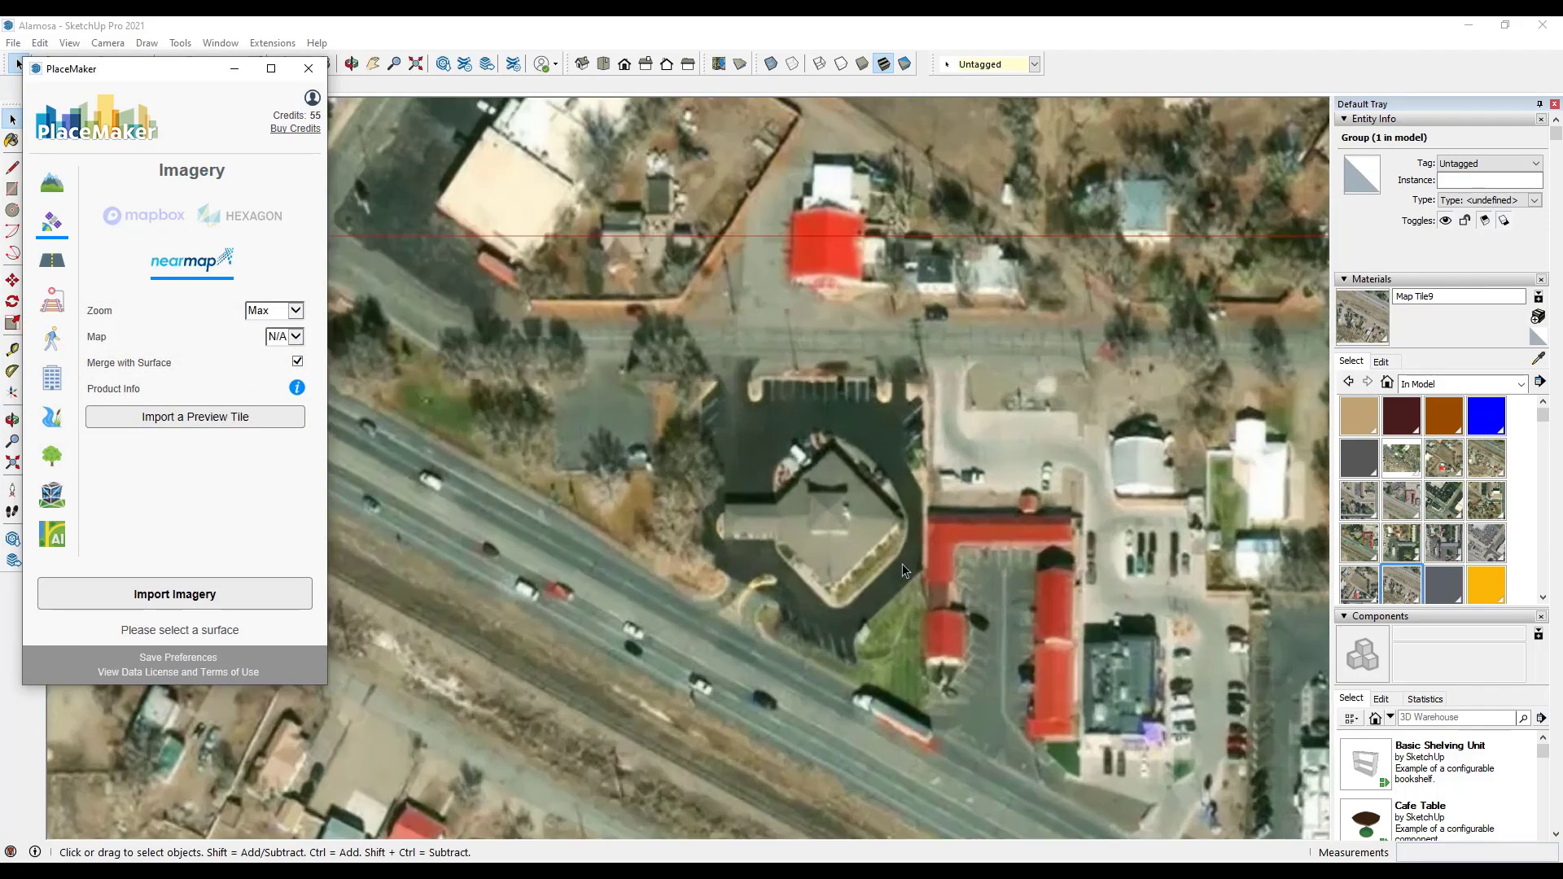
scroll(903, 570, "up", 3)
scroll(808, 630, "down", 10)
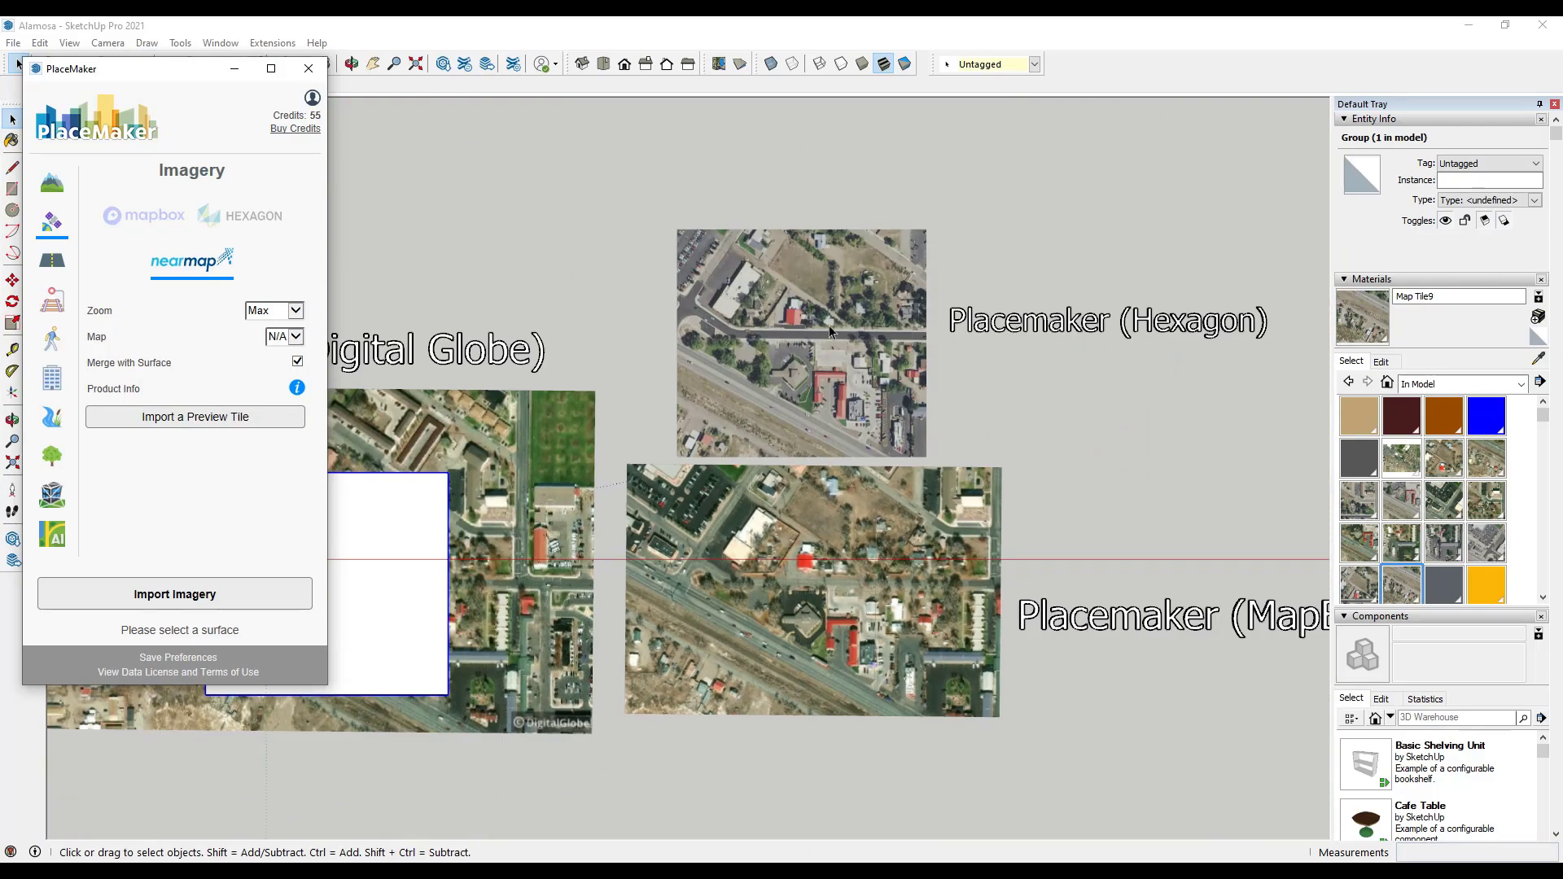
scroll(760, 305, "up", 6)
scroll(804, 494, "up", 3)
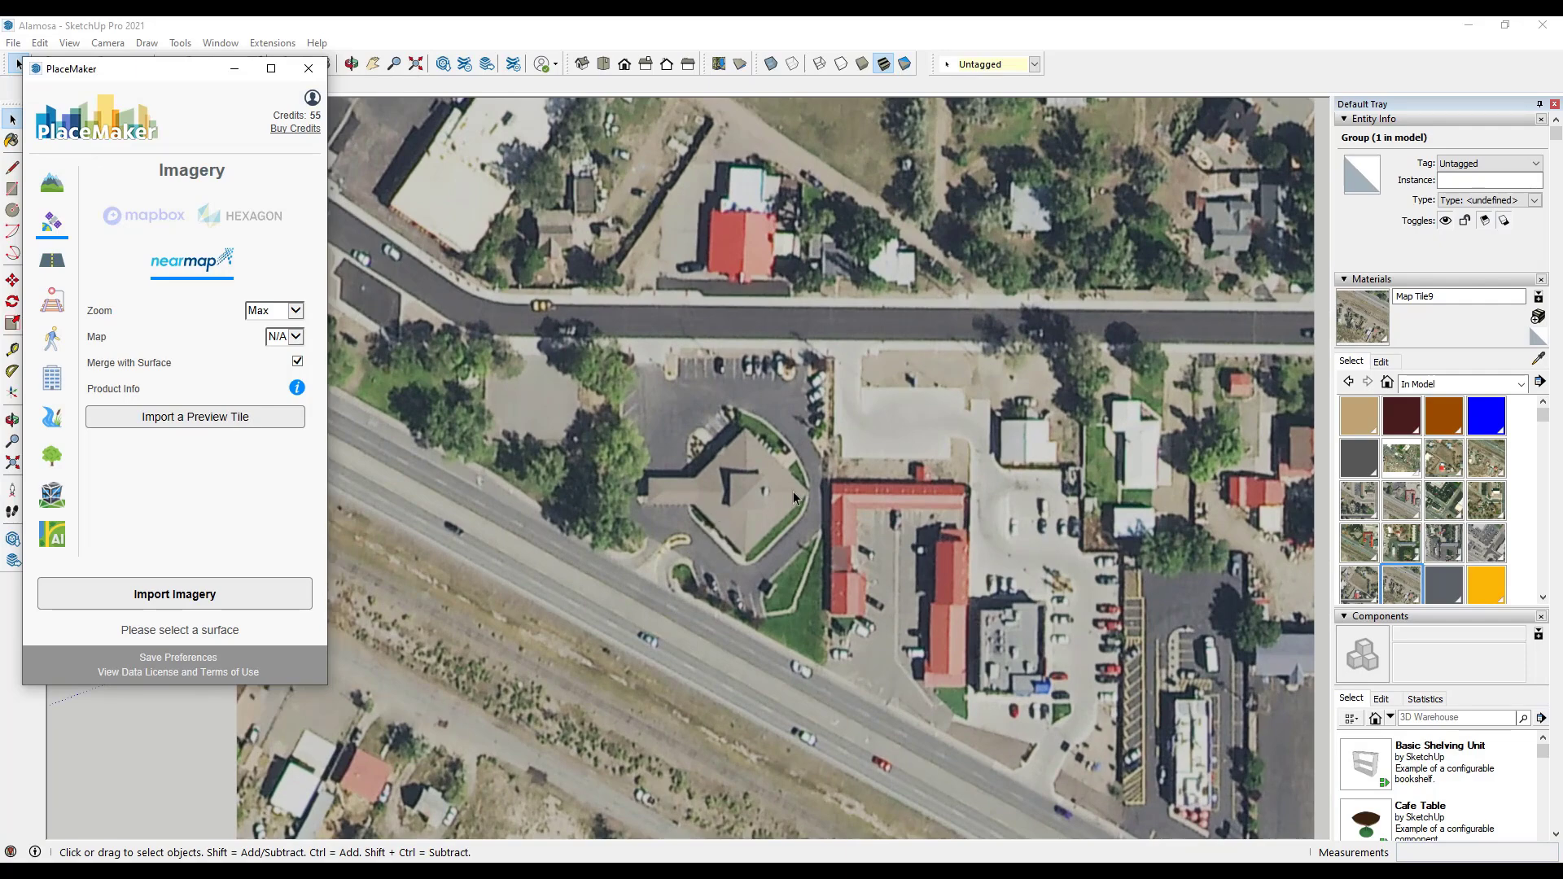
scroll(794, 498, "down", 5)
scroll(809, 502, "down", 2)
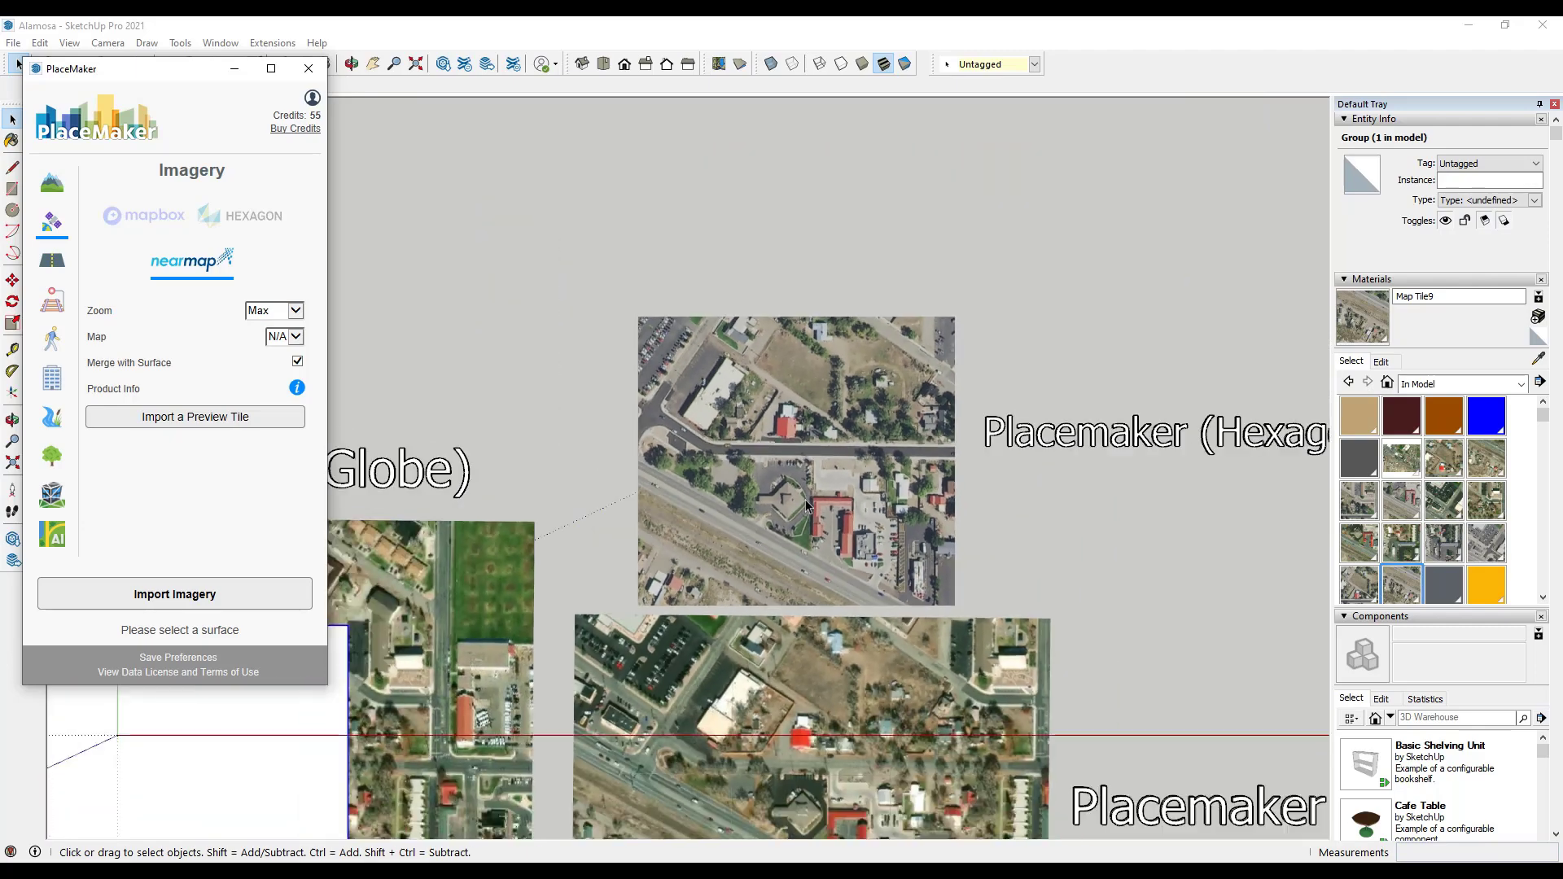
scroll(810, 503, "up", 5)
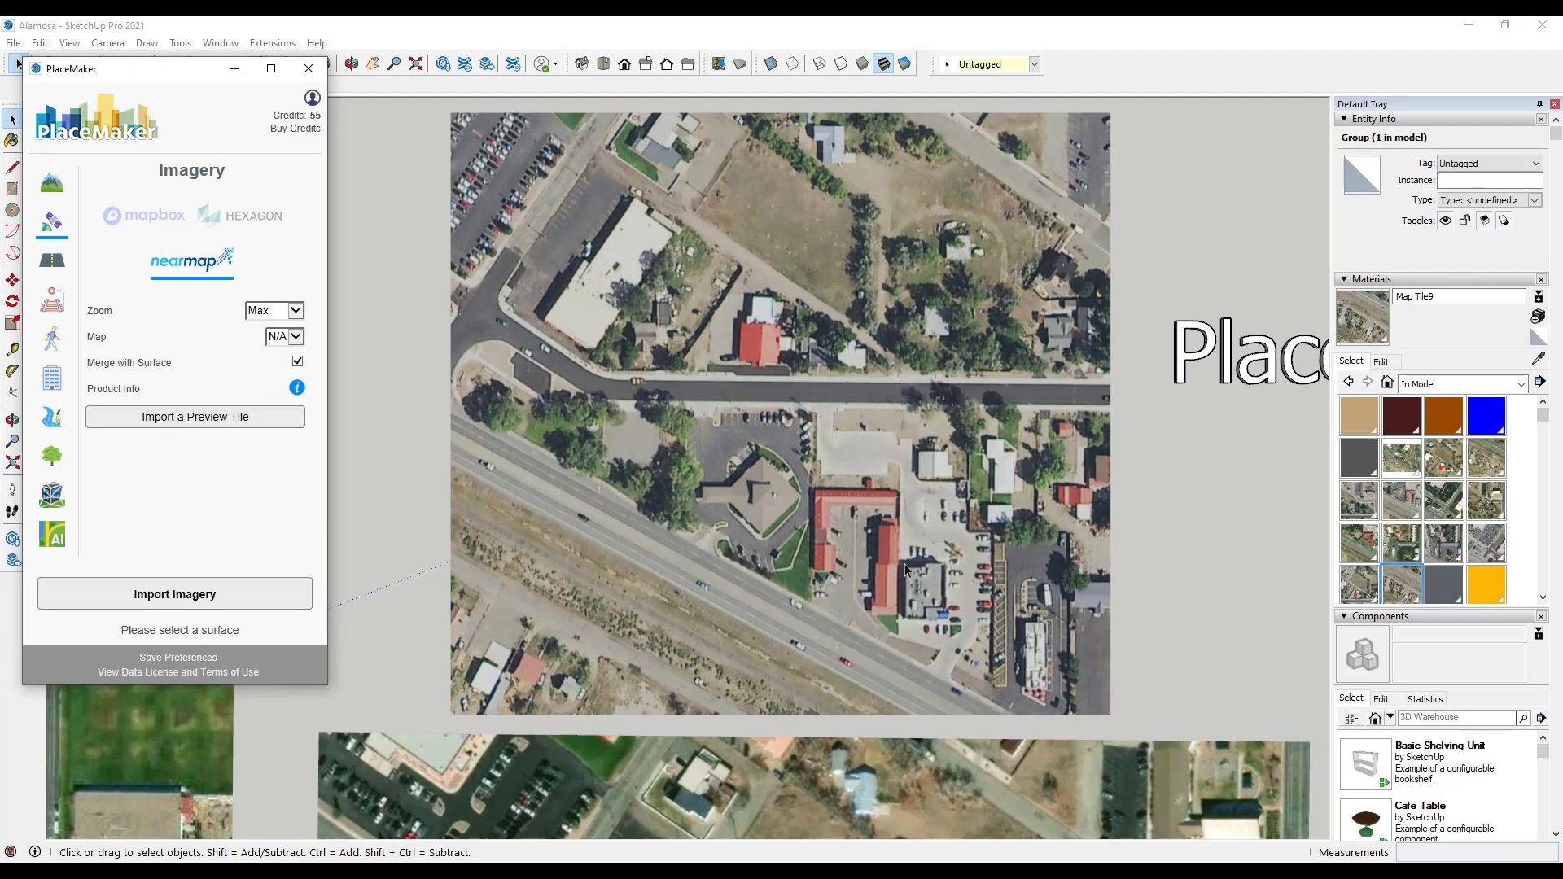
scroll(888, 558, "down", 4)
scroll(849, 490, "up", 3)
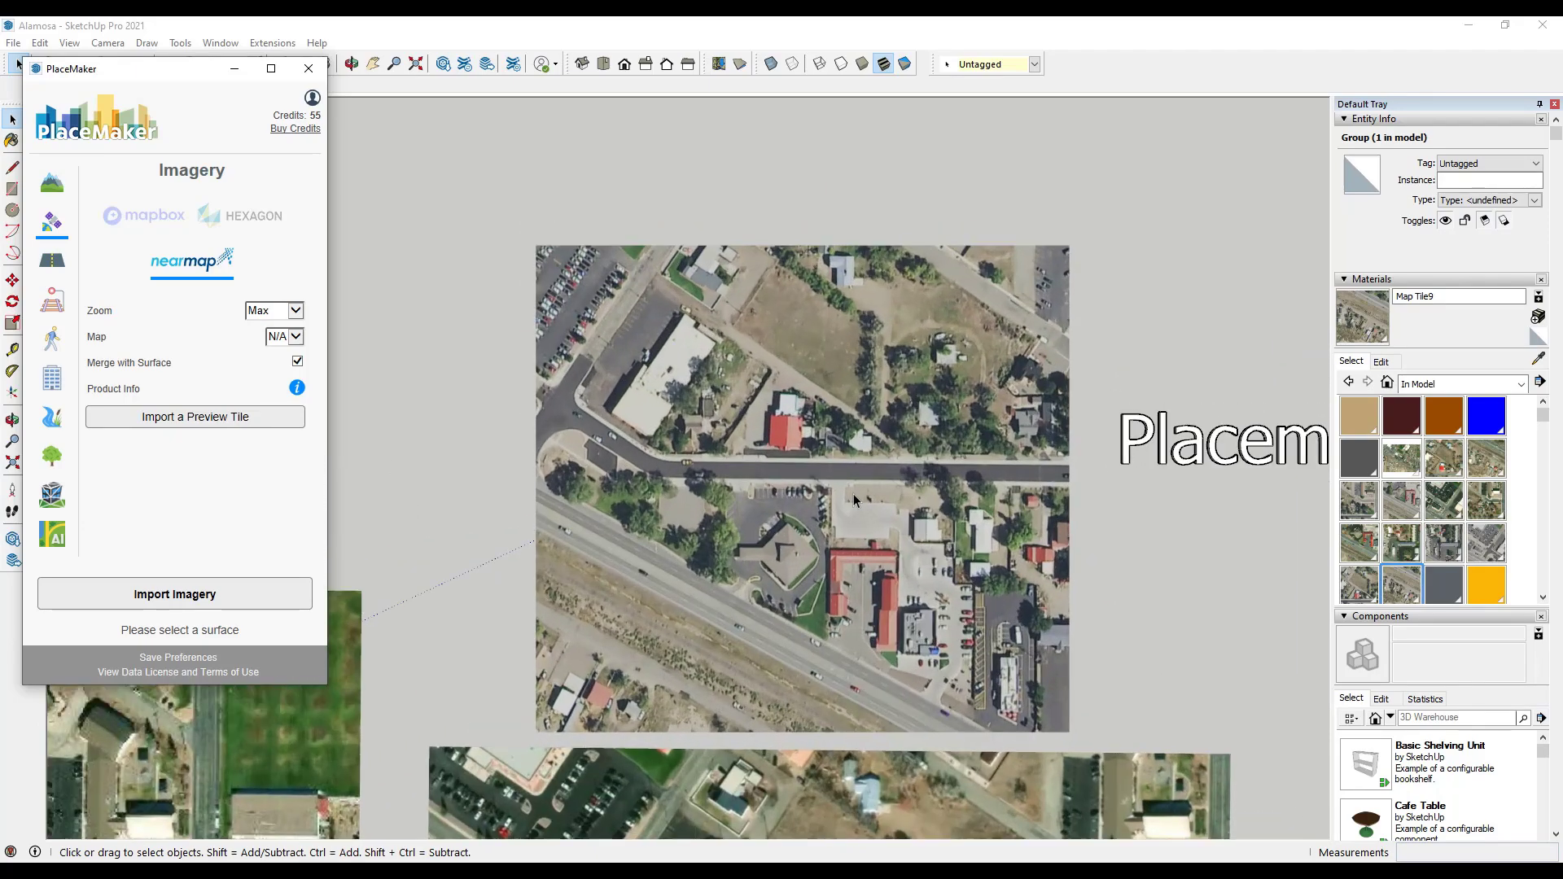
scroll(923, 590, "down", 1)
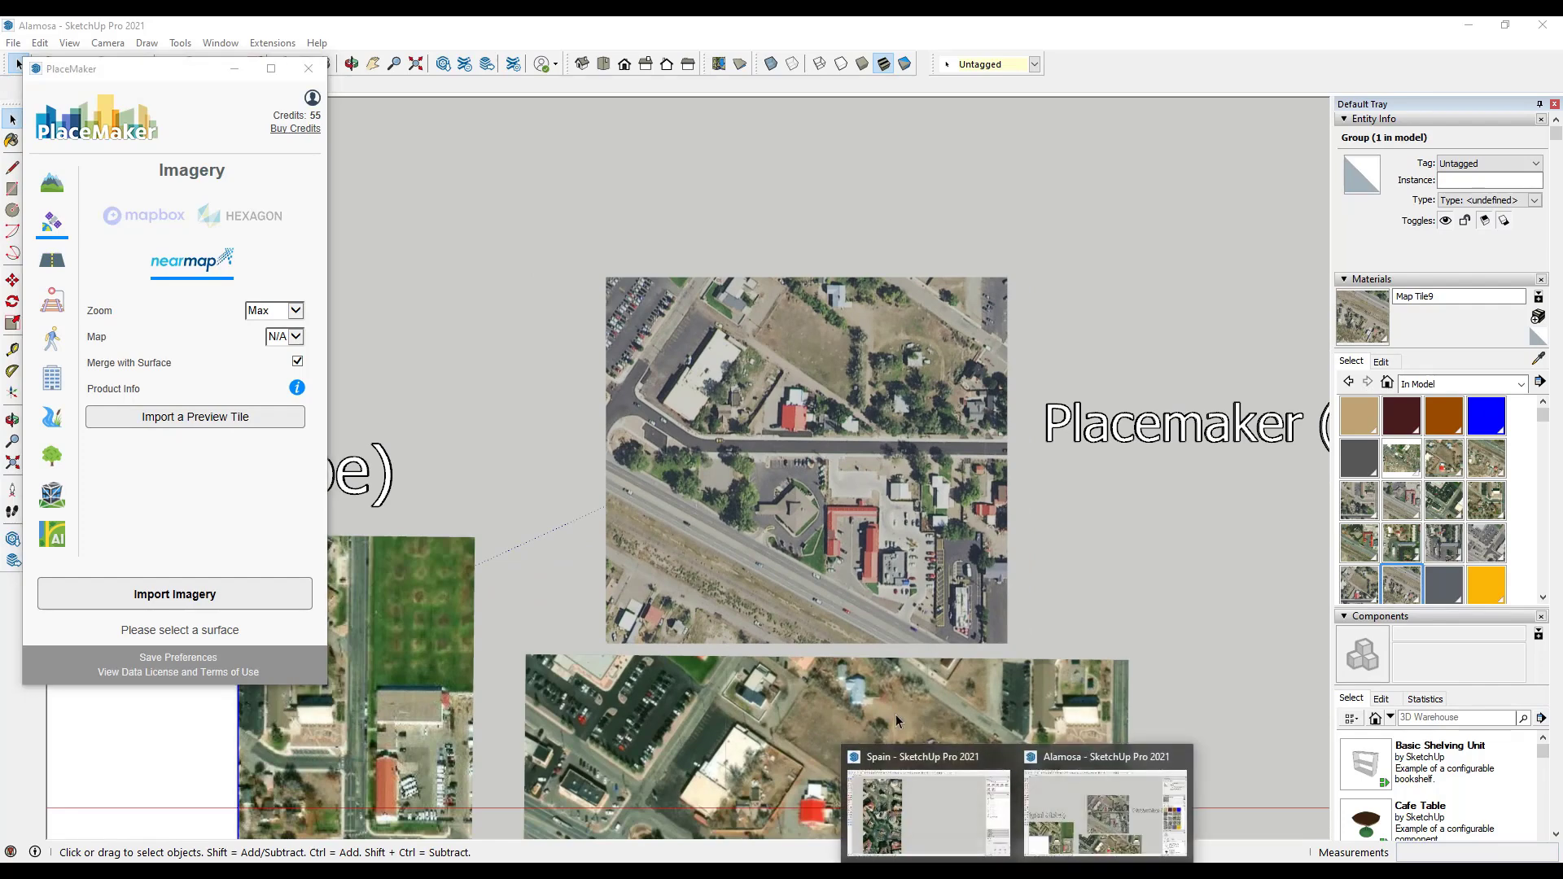
Step: In the Spain model, zoom the Add Location map to the Madrid roundabout at level 18, then close it
left_click(925, 802)
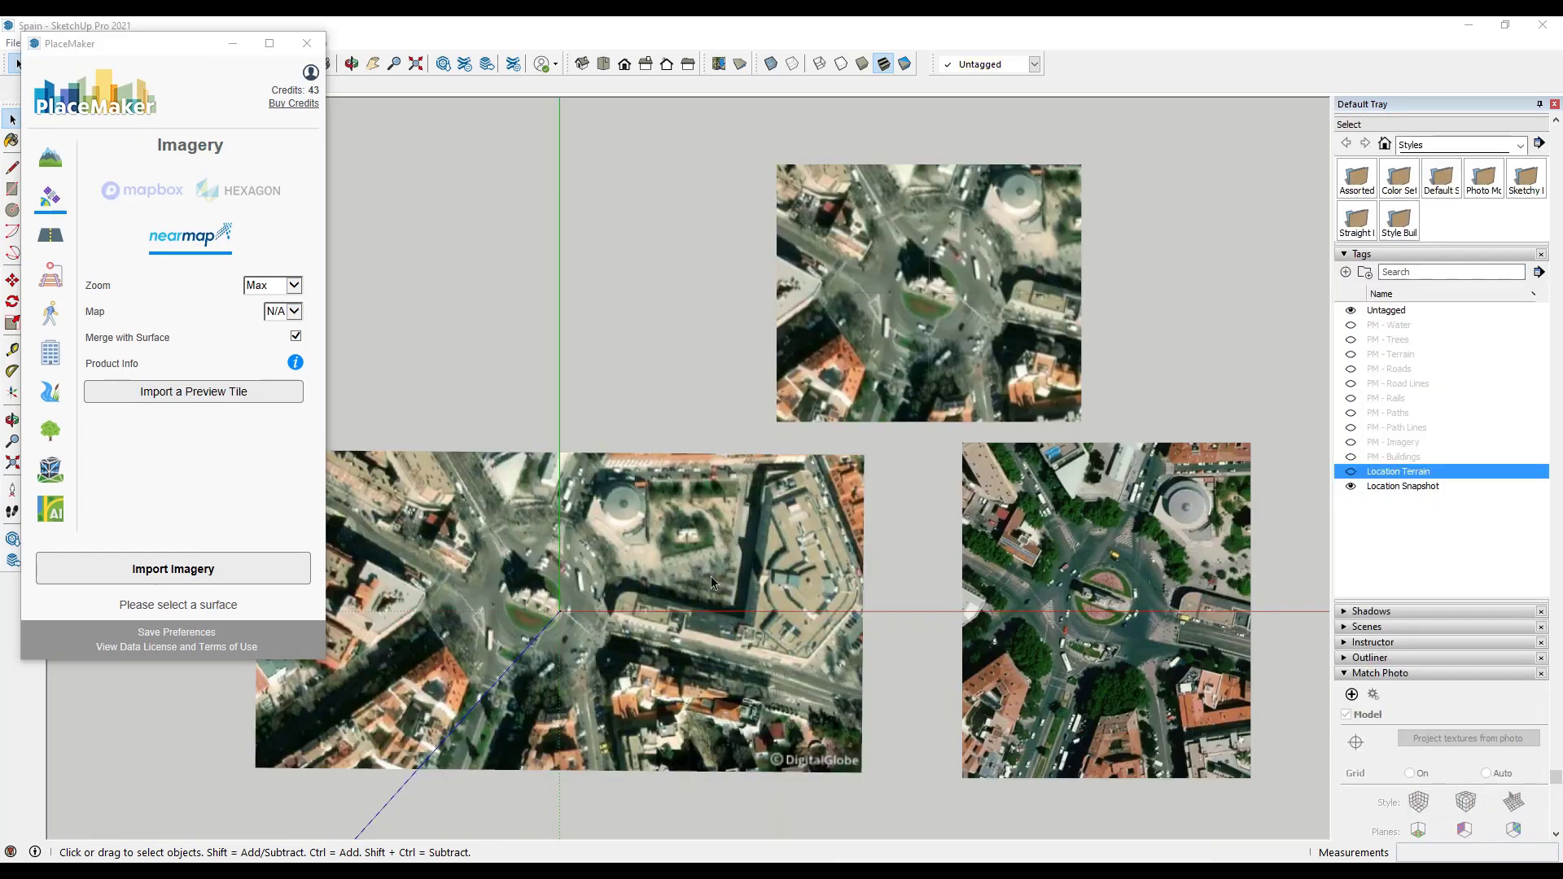
left_click(716, 64)
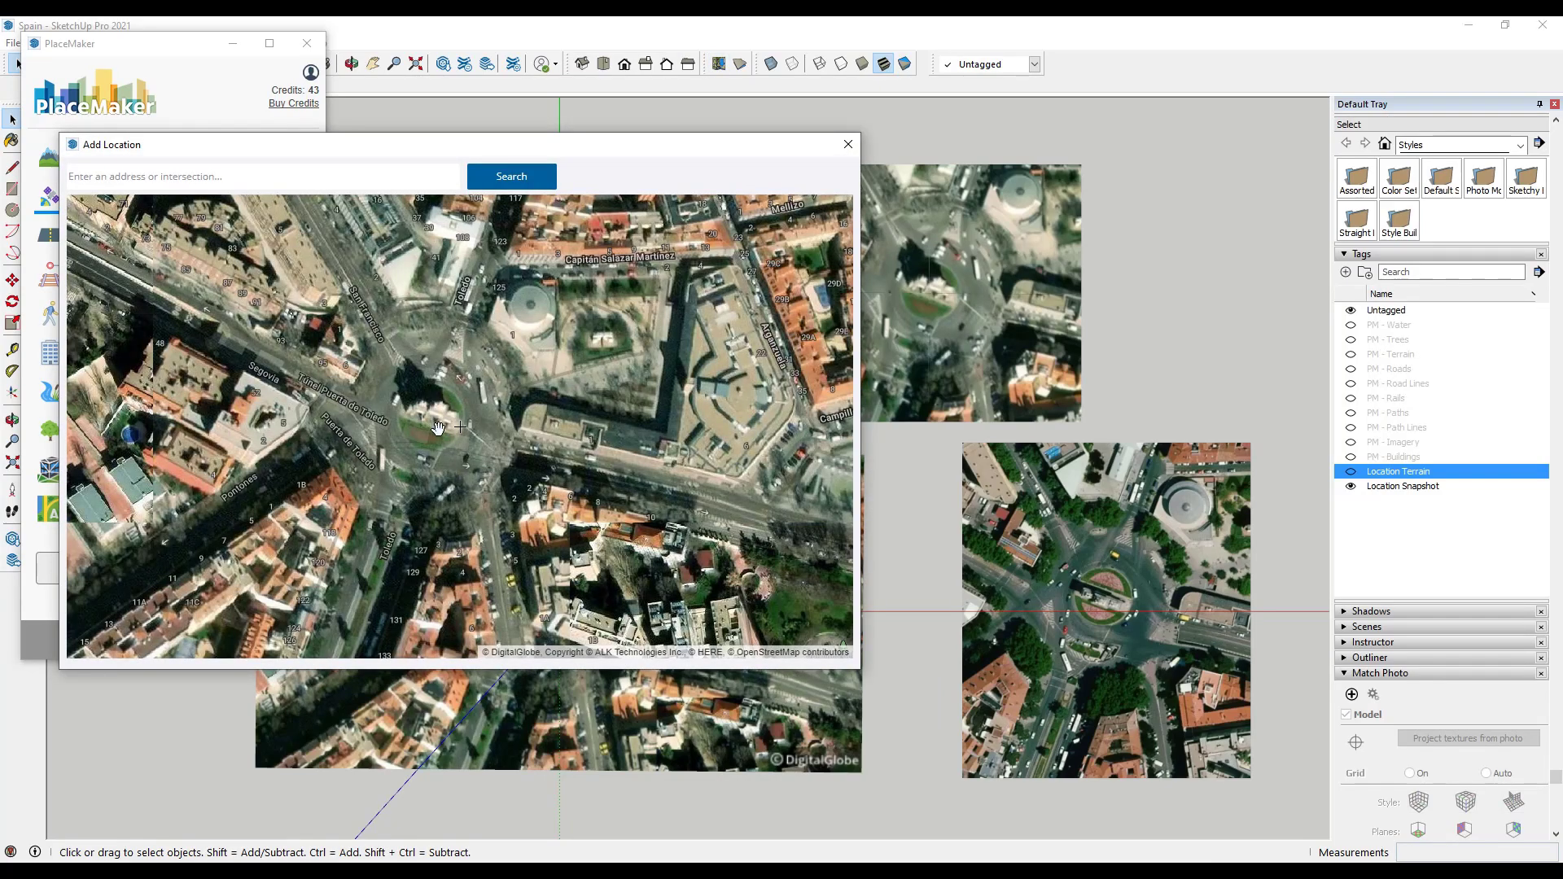
scroll(475, 429, "down", 2)
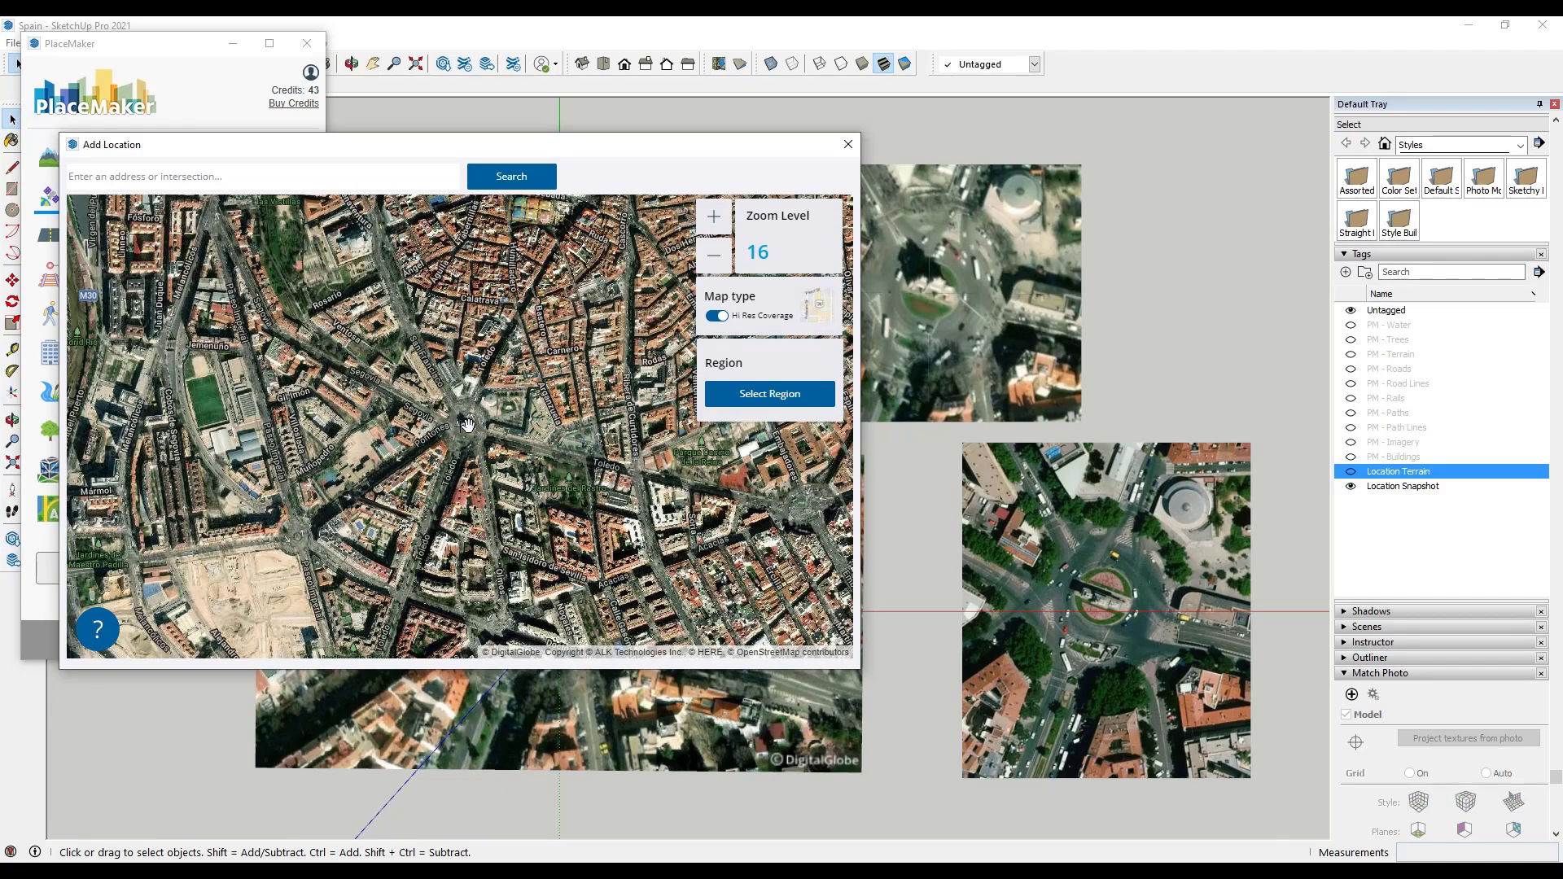
scroll(468, 423, "down", 1)
scroll(480, 423, "up", 3)
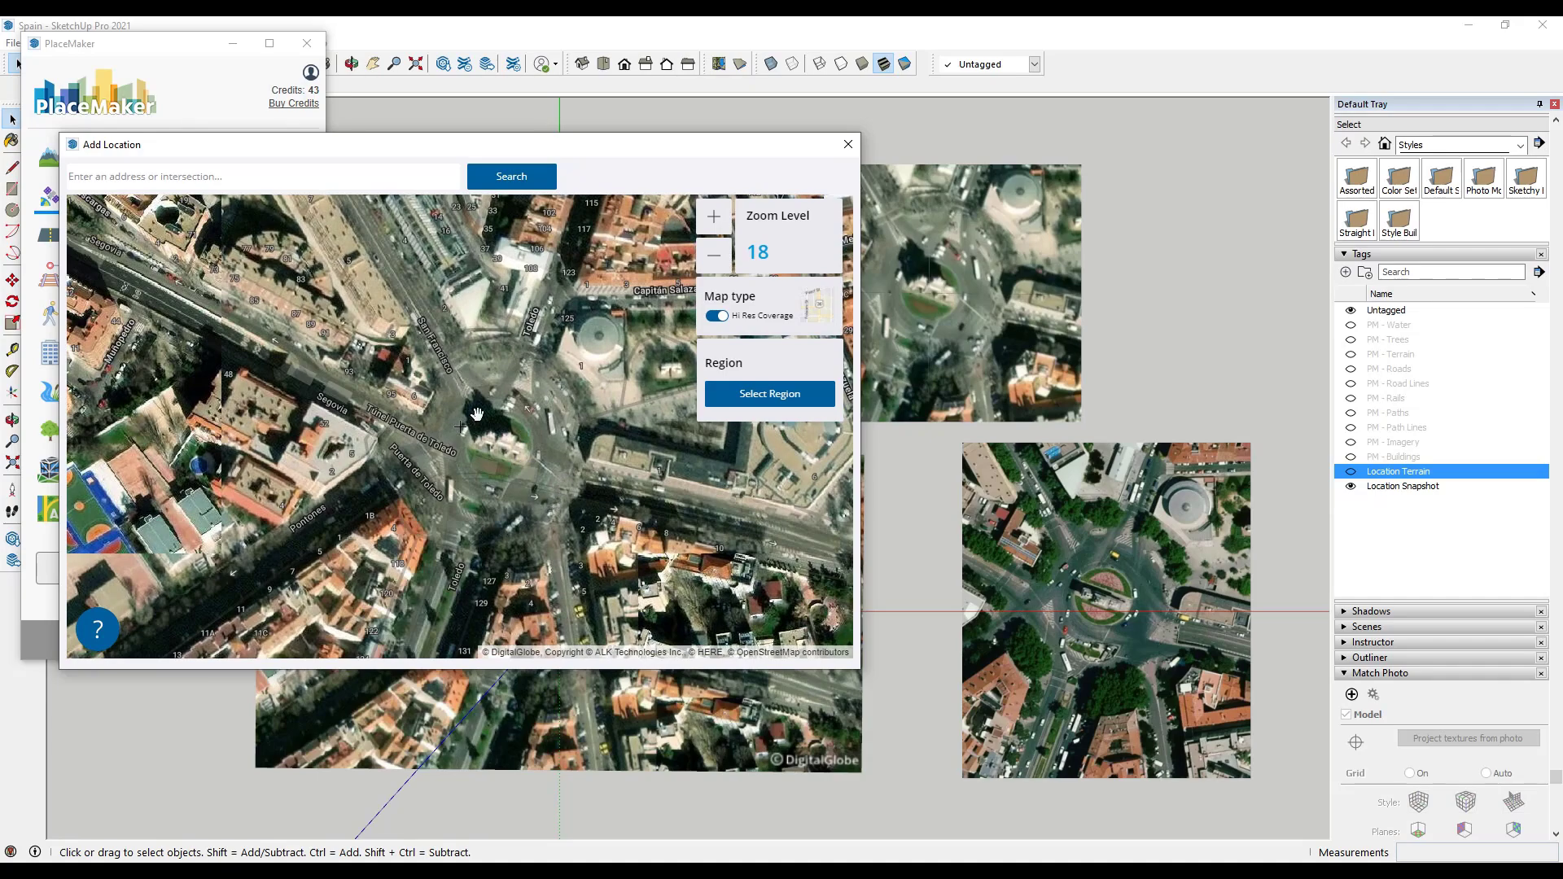
scroll(477, 415, "down", 4)
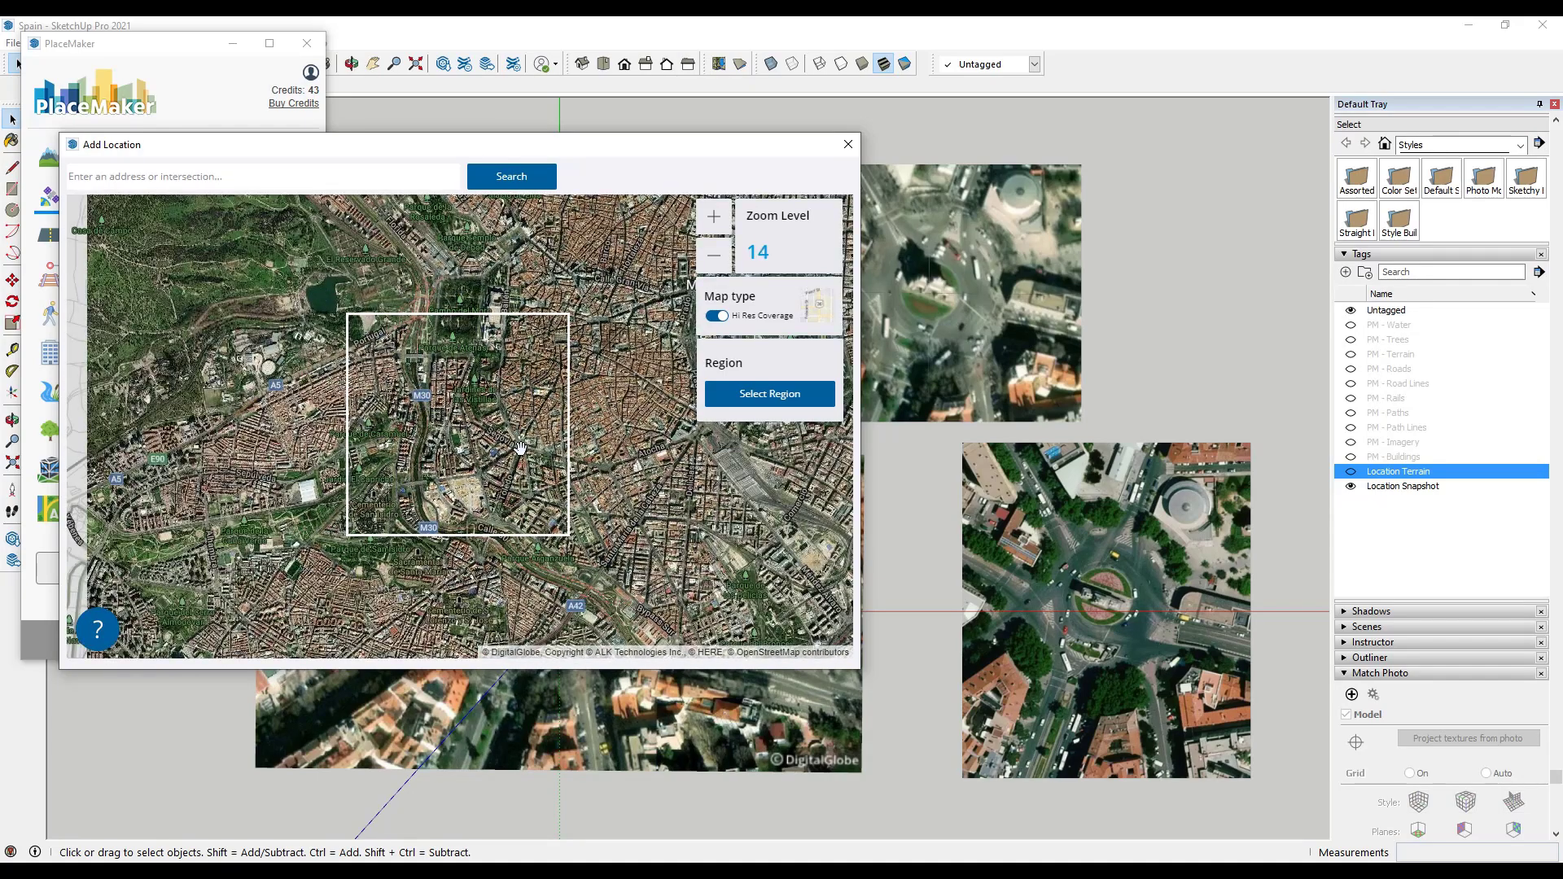
scroll(521, 446, "down", 2)
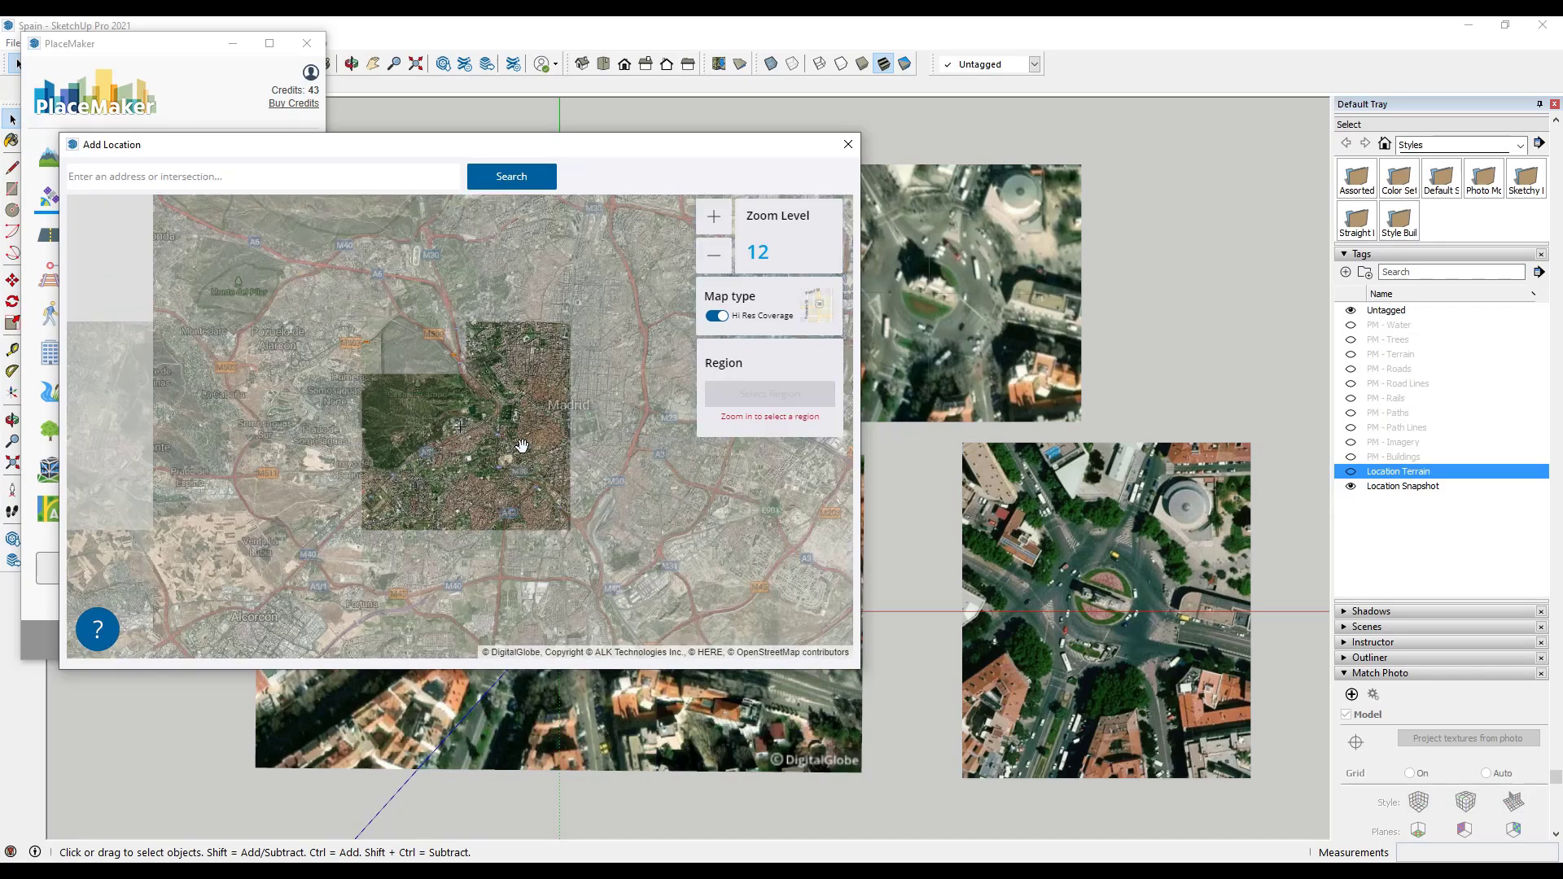
scroll(521, 446, "up", 5)
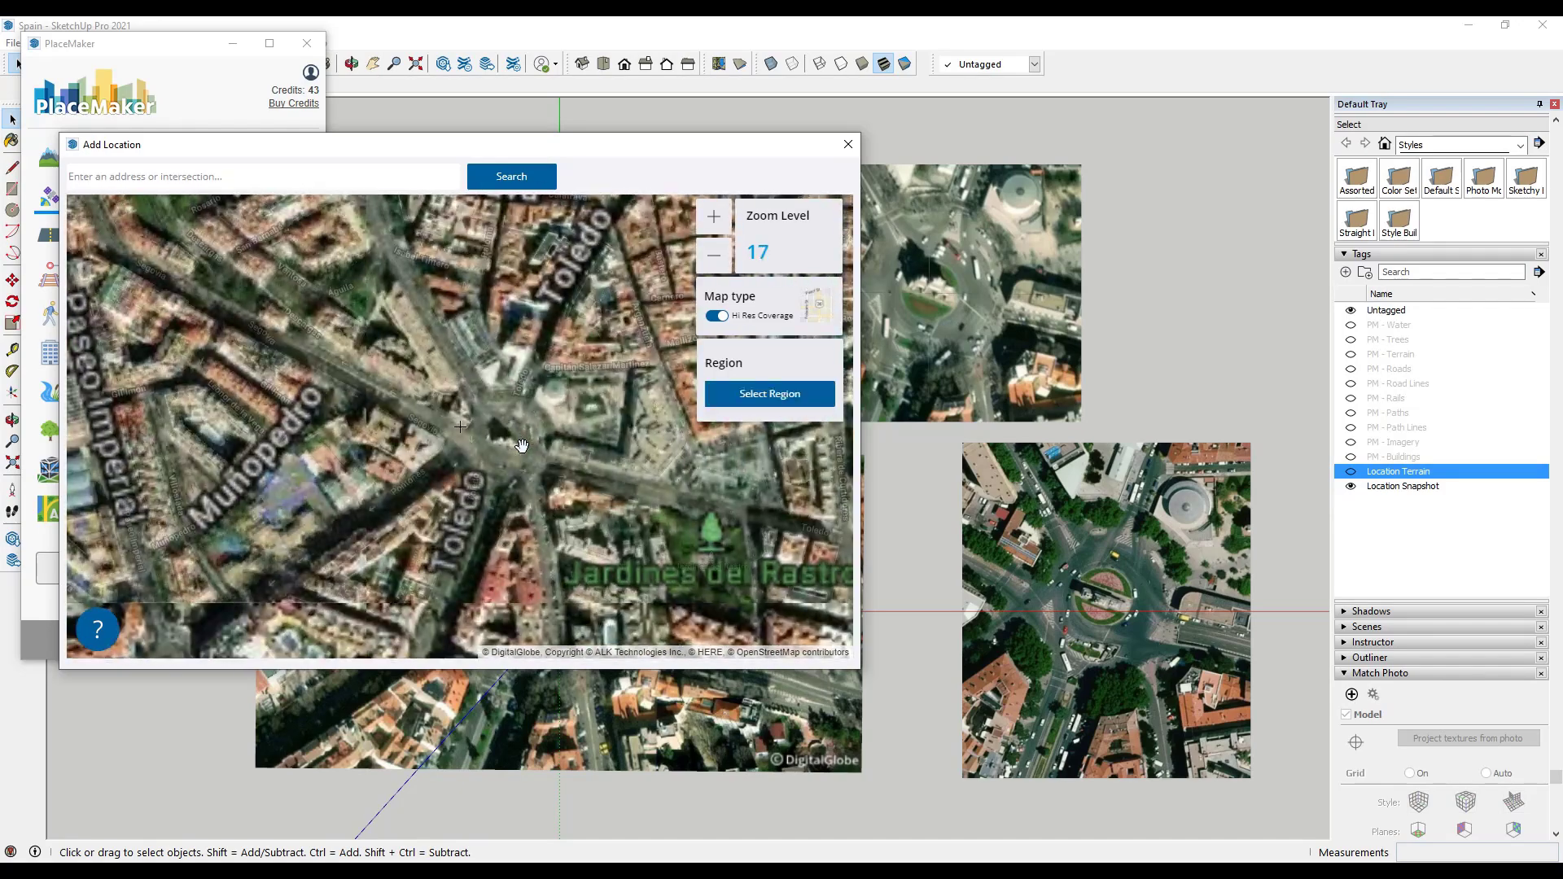
scroll(521, 446, "up", 1)
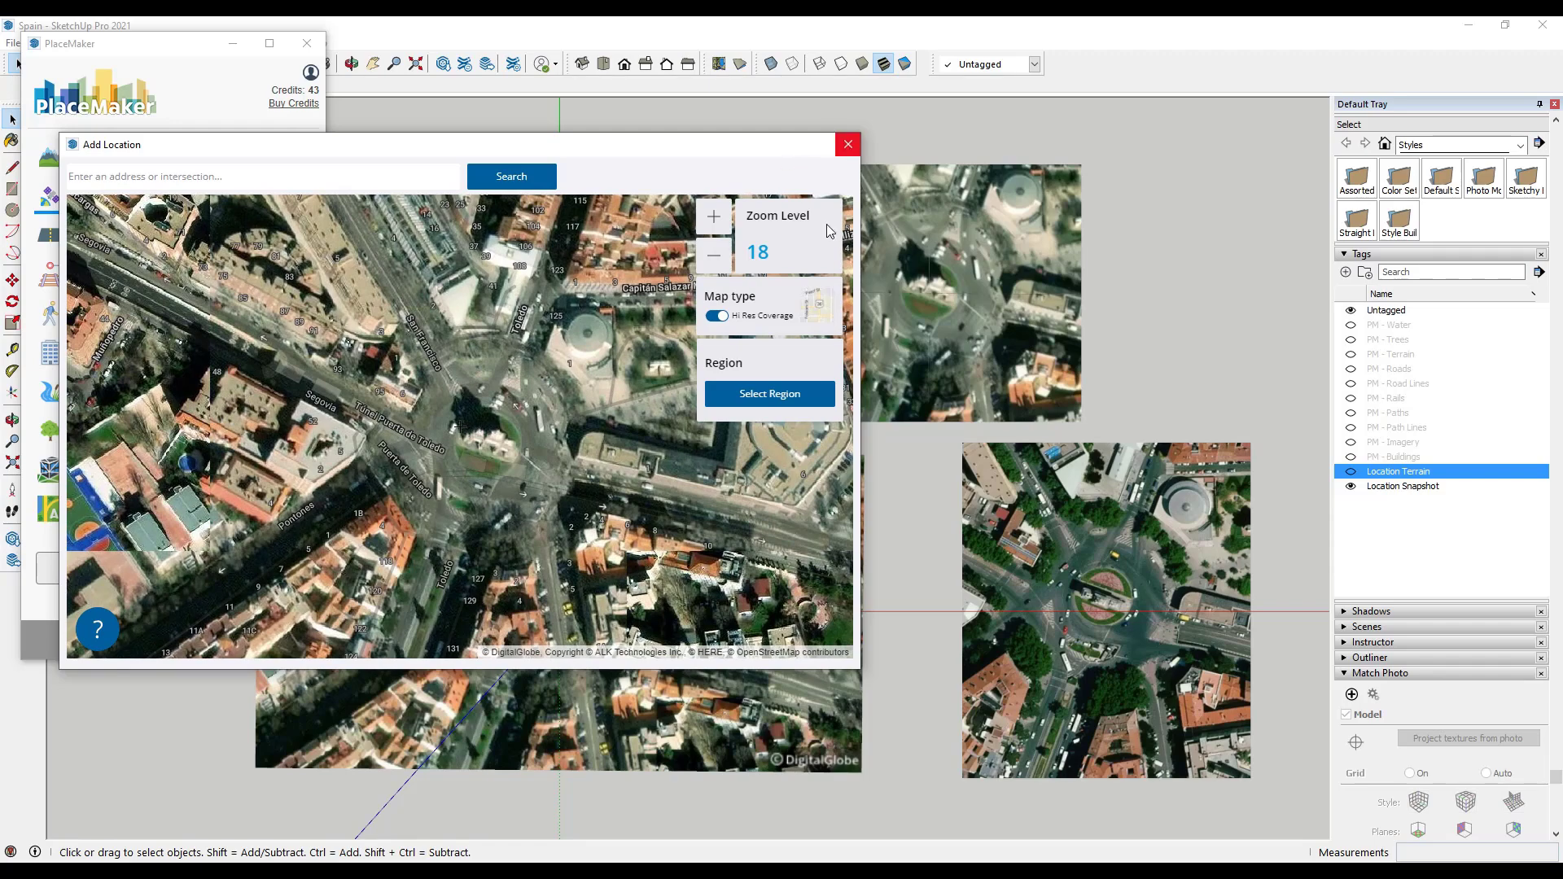
left_click(843, 150)
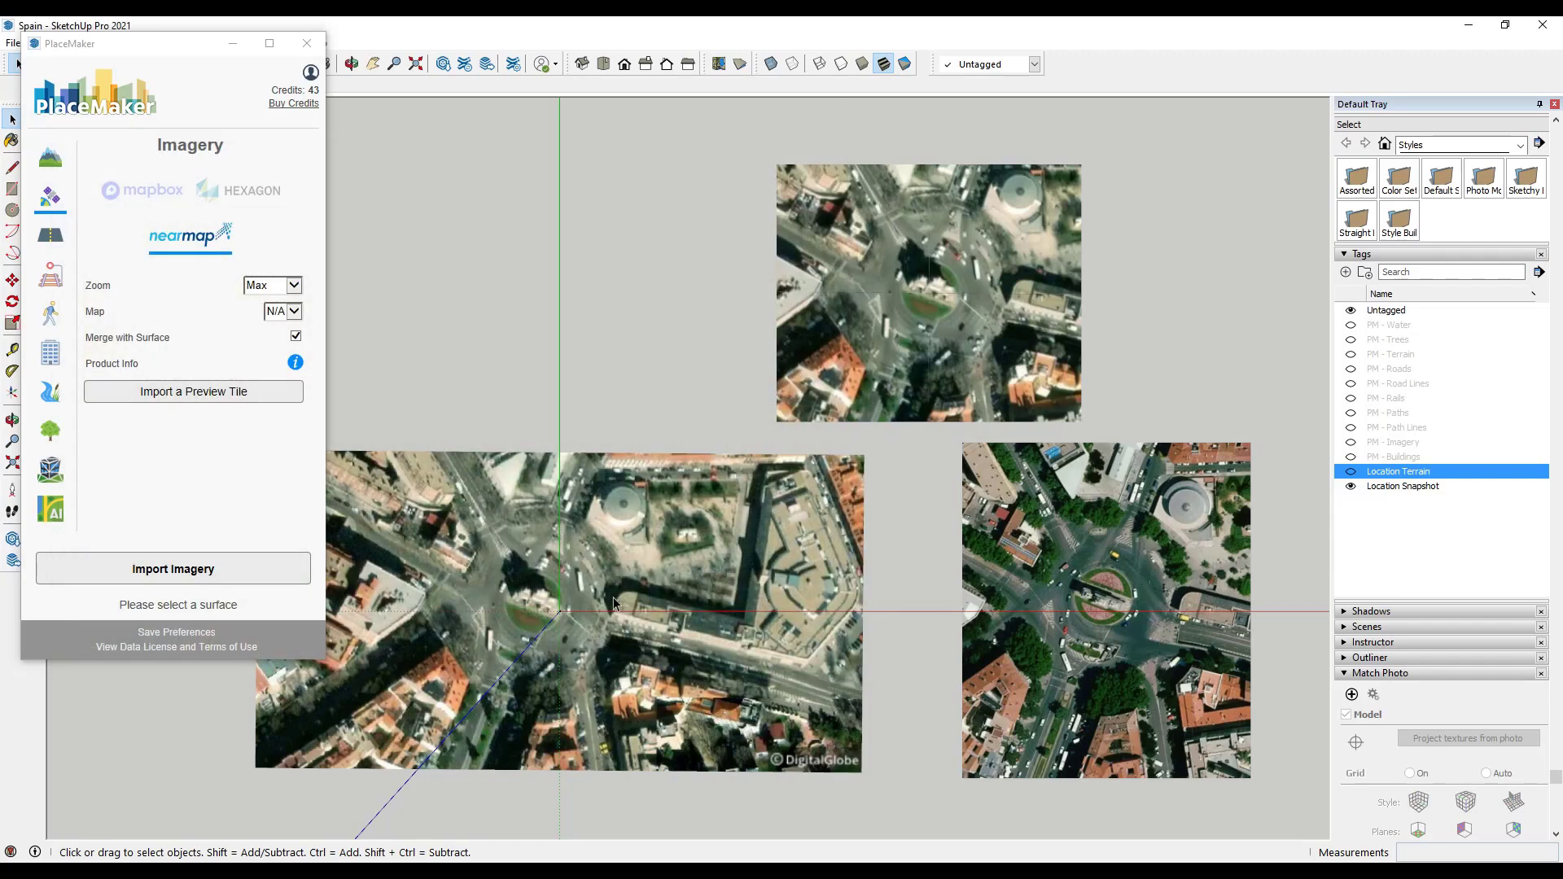
scroll(529, 649, "up", 10)
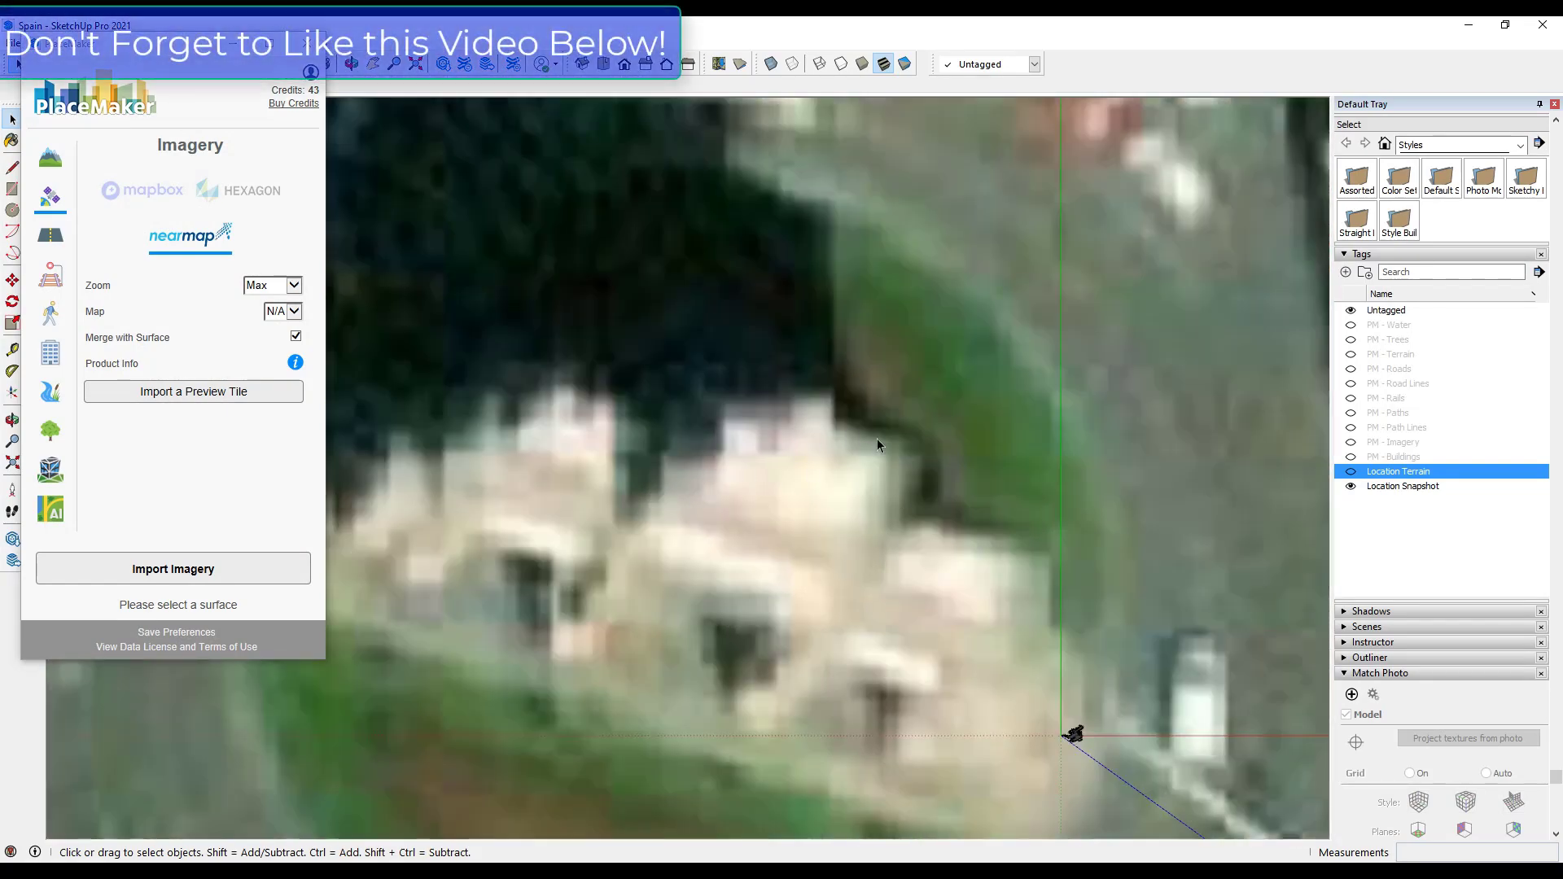
scroll(876, 438, "down", 10)
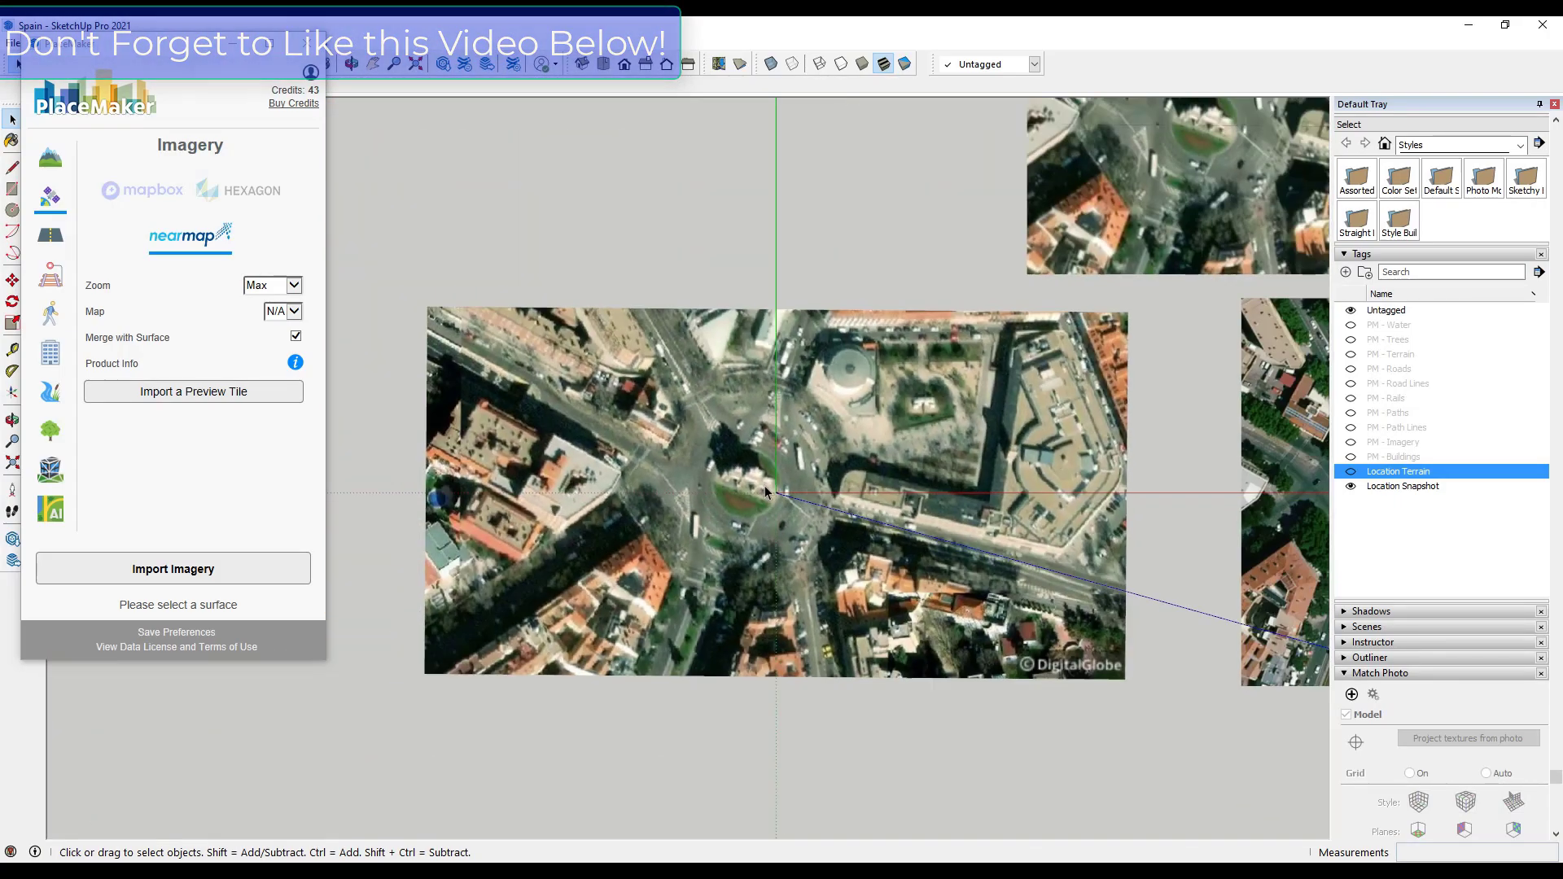
scroll(764, 487, "up", 8)
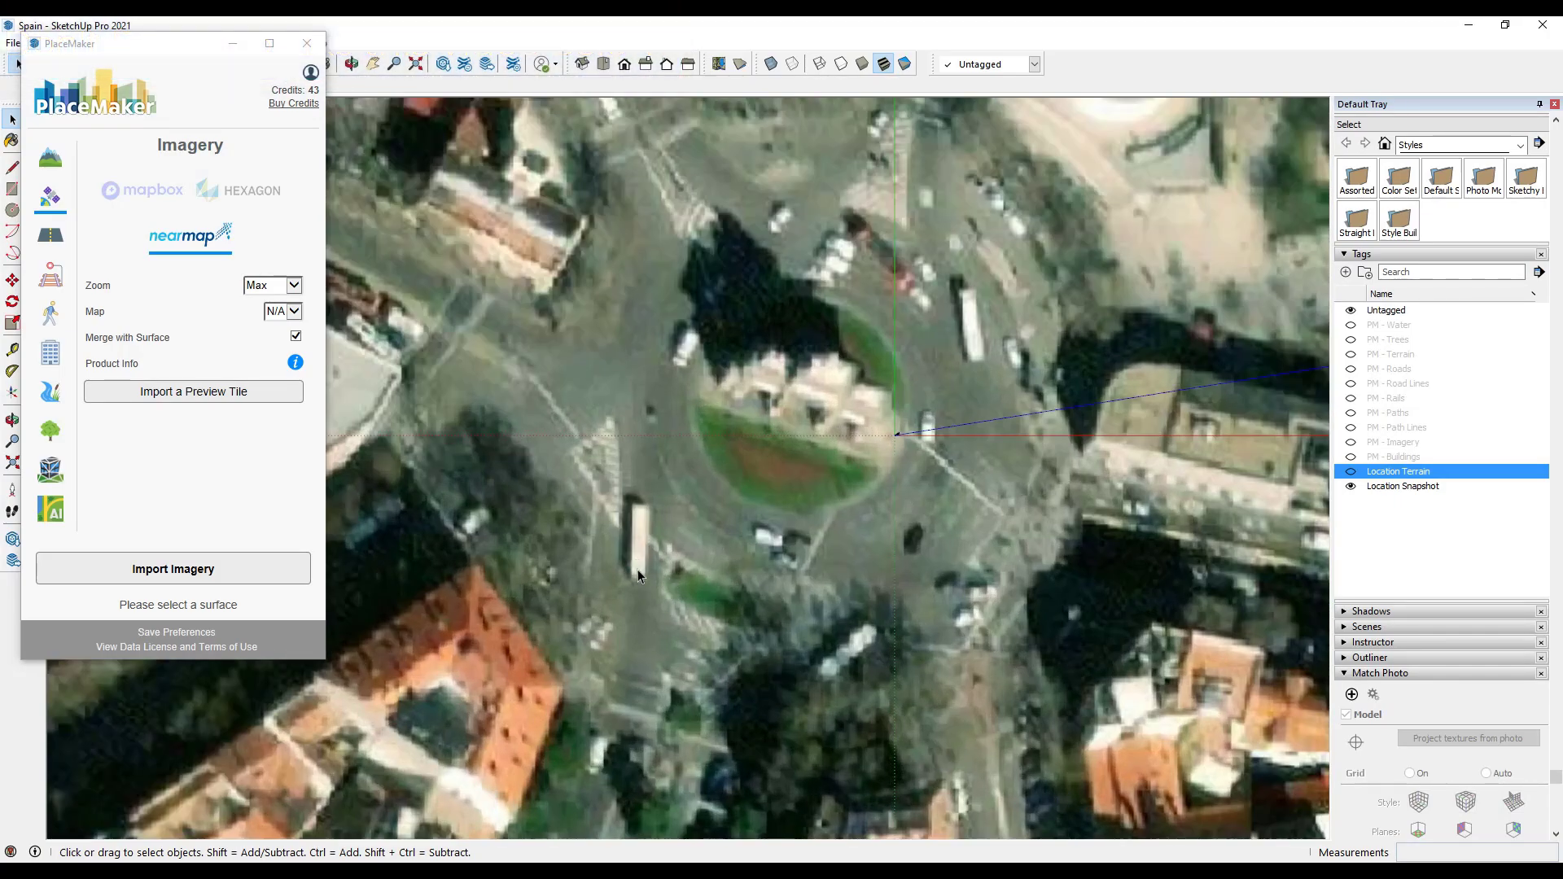
scroll(643, 570, "down", 2)
scroll(698, 529, "down", 1)
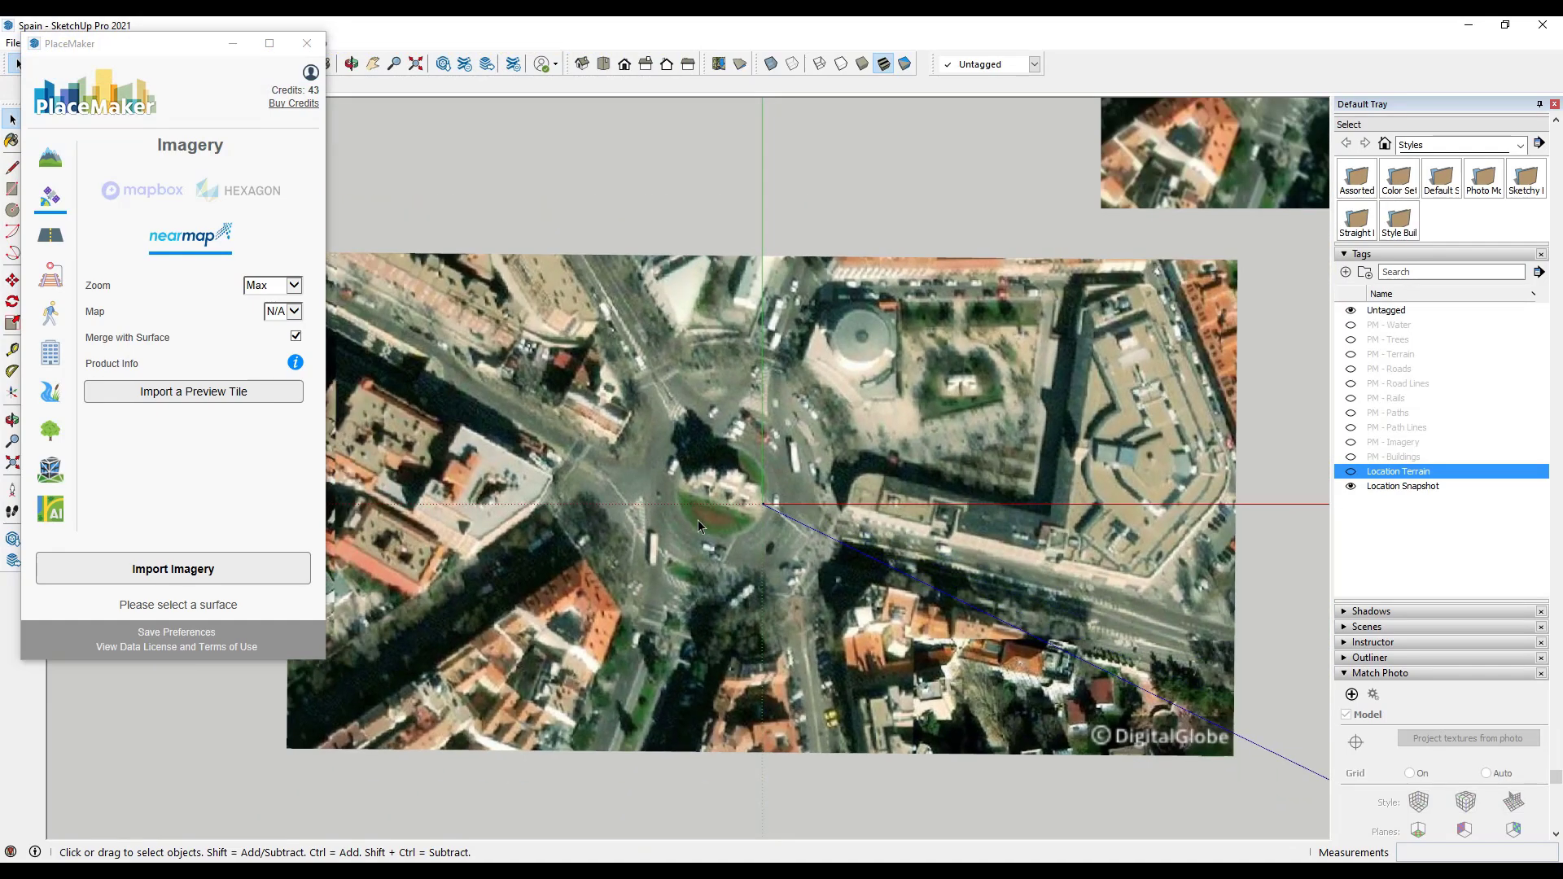
scroll(648, 644, "down", 3)
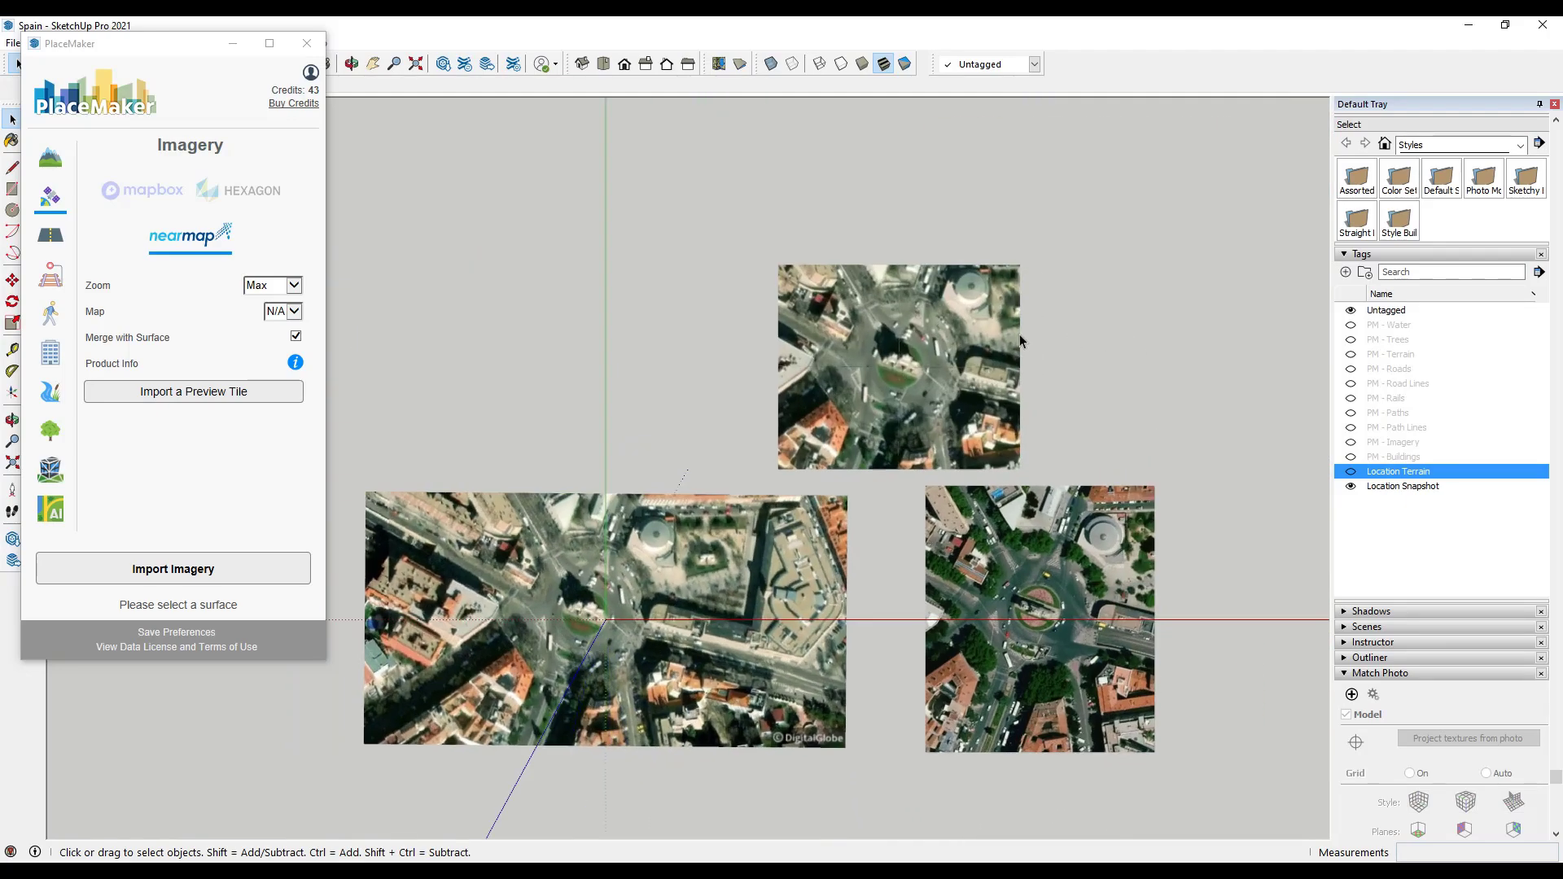
scroll(759, 327, "up", 5)
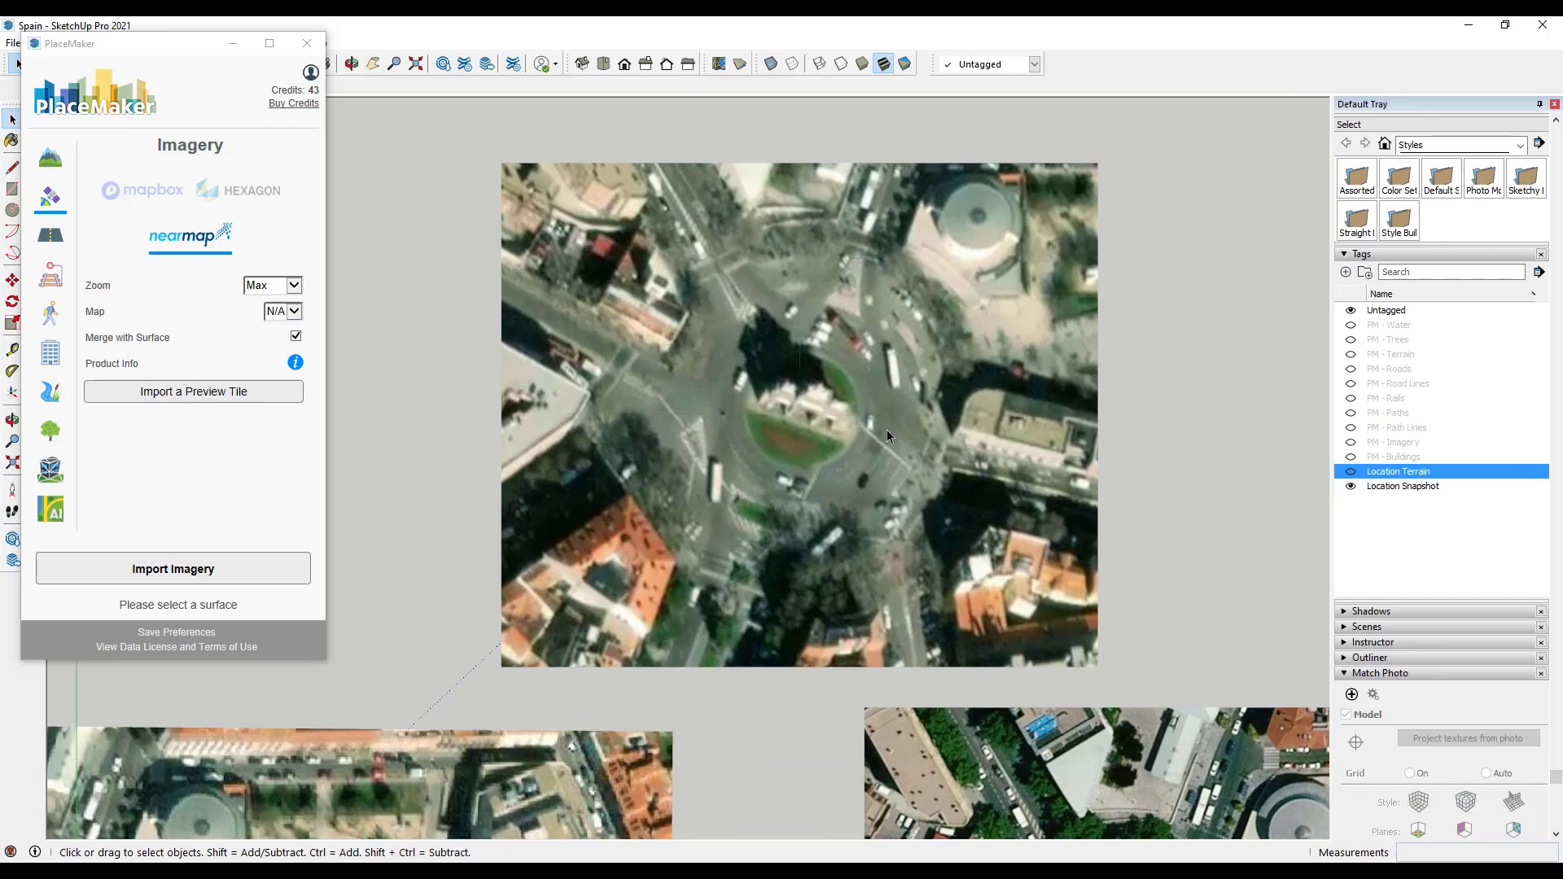
scroll(817, 403, "up", 3)
scroll(818, 403, "down", 8)
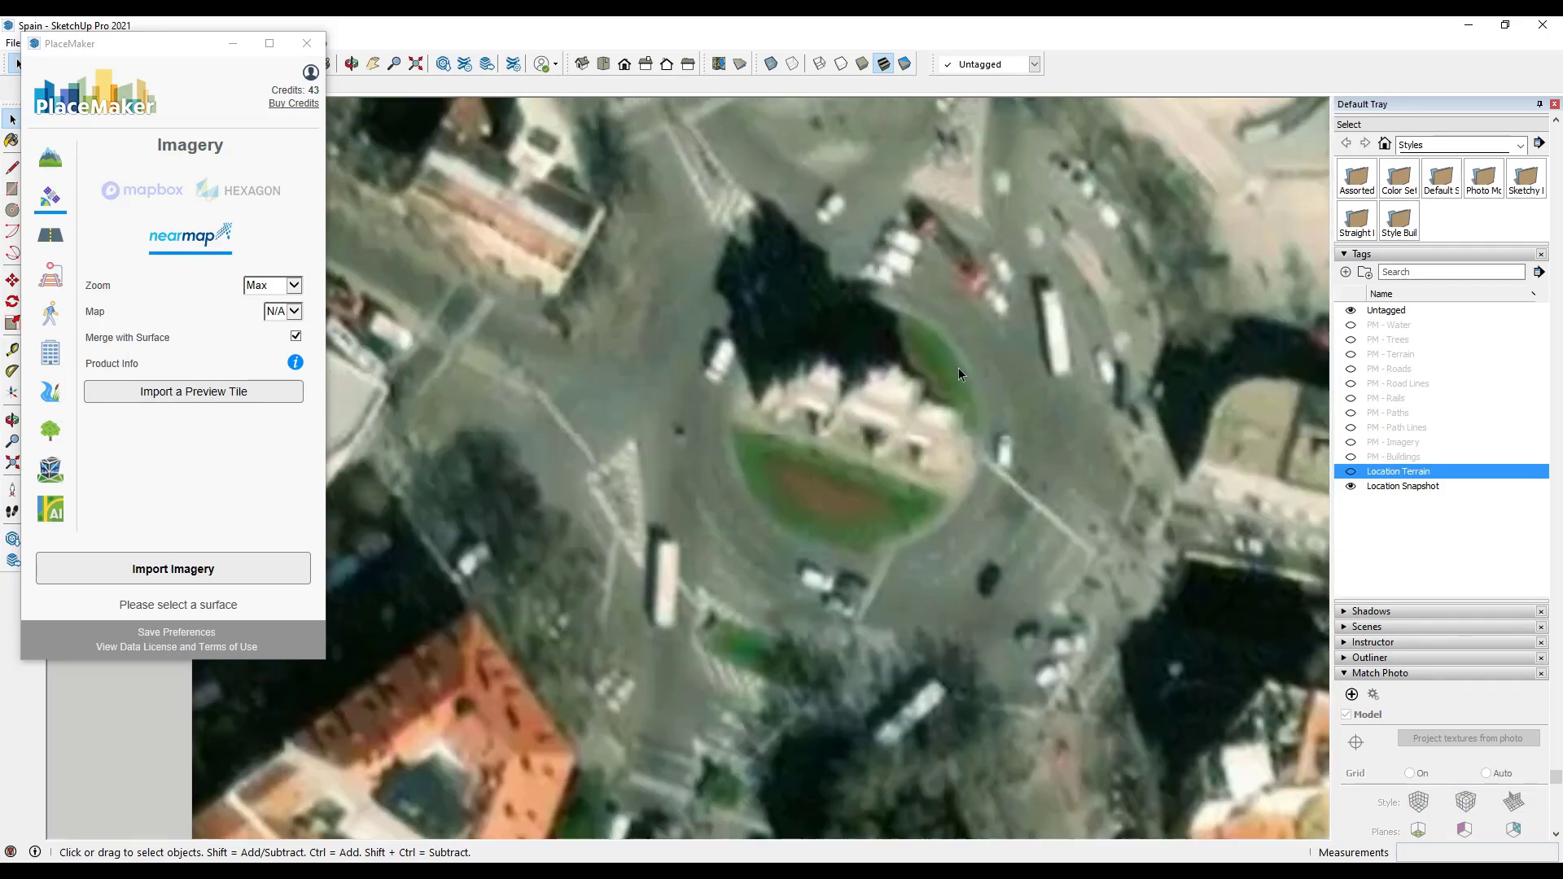
scroll(802, 497, "up", 4)
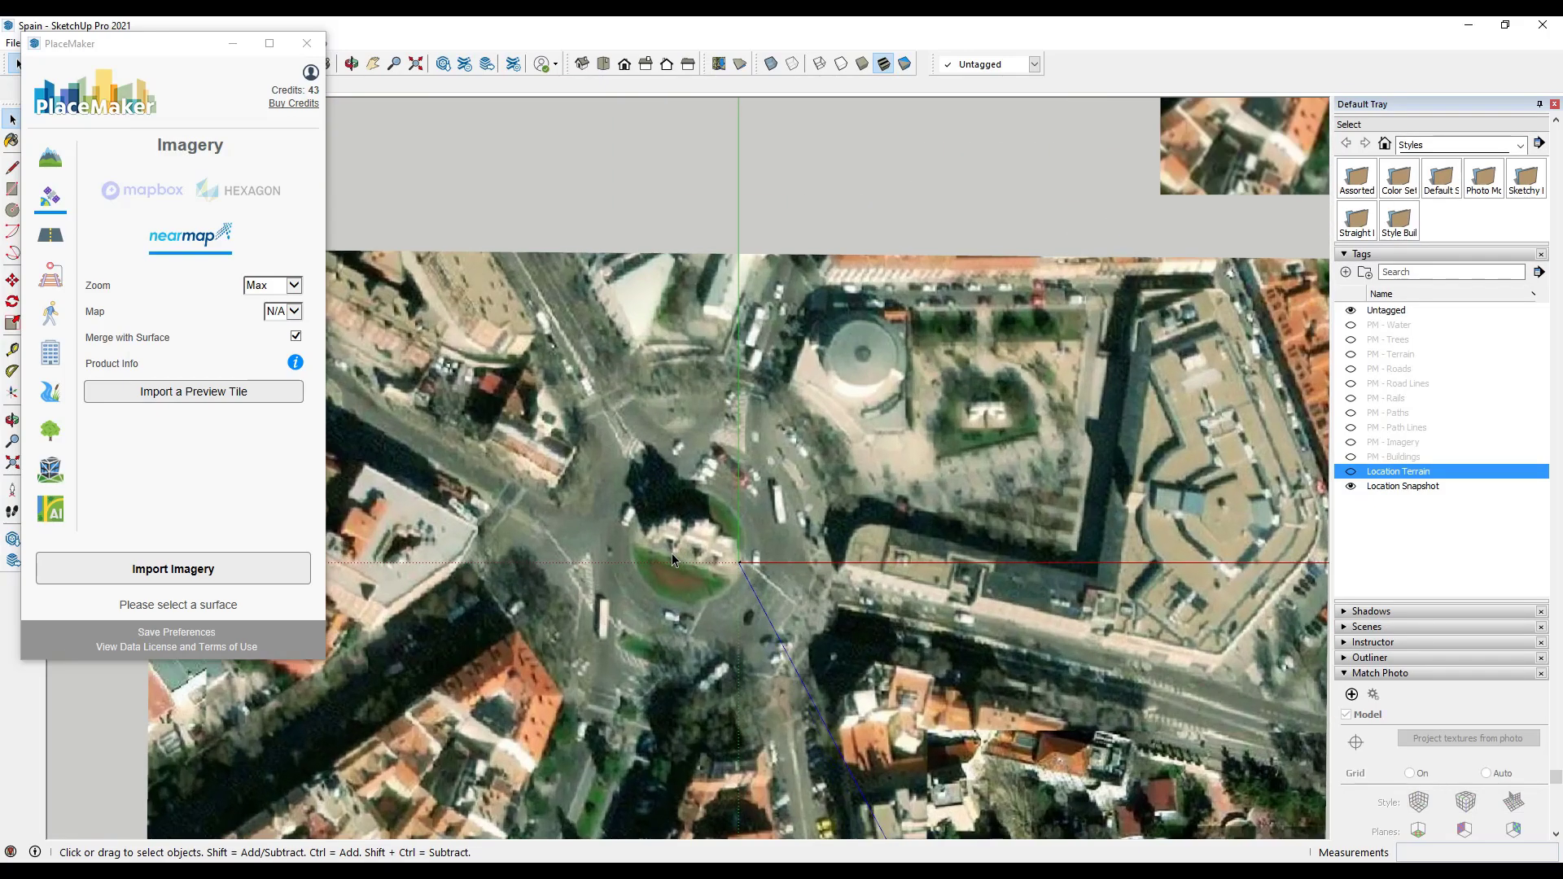
scroll(671, 554, "down", 3)
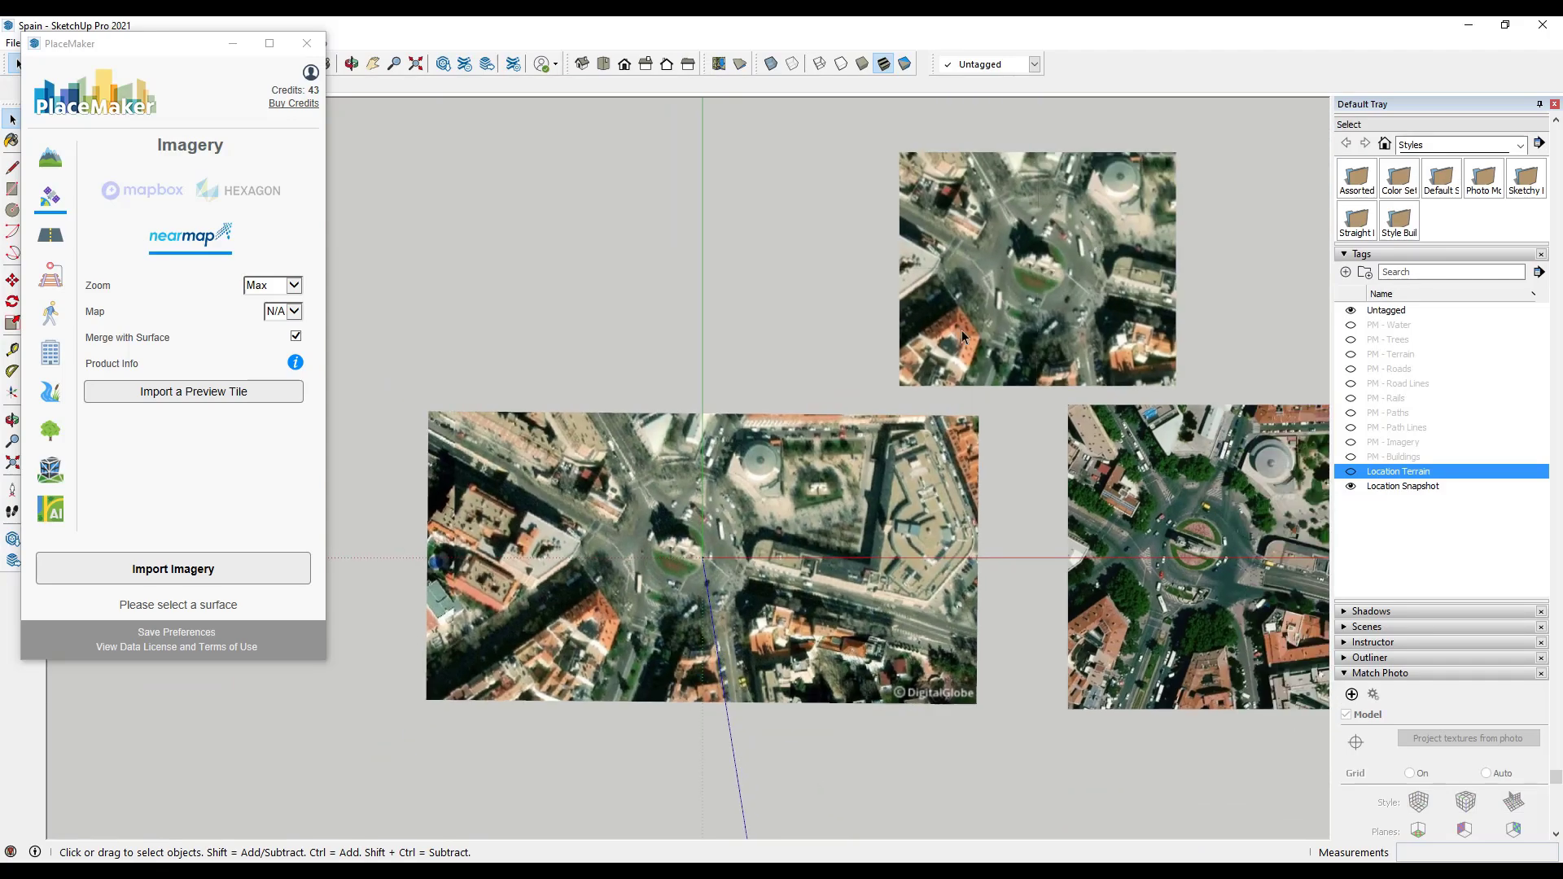
scroll(1160, 203, "up", 6)
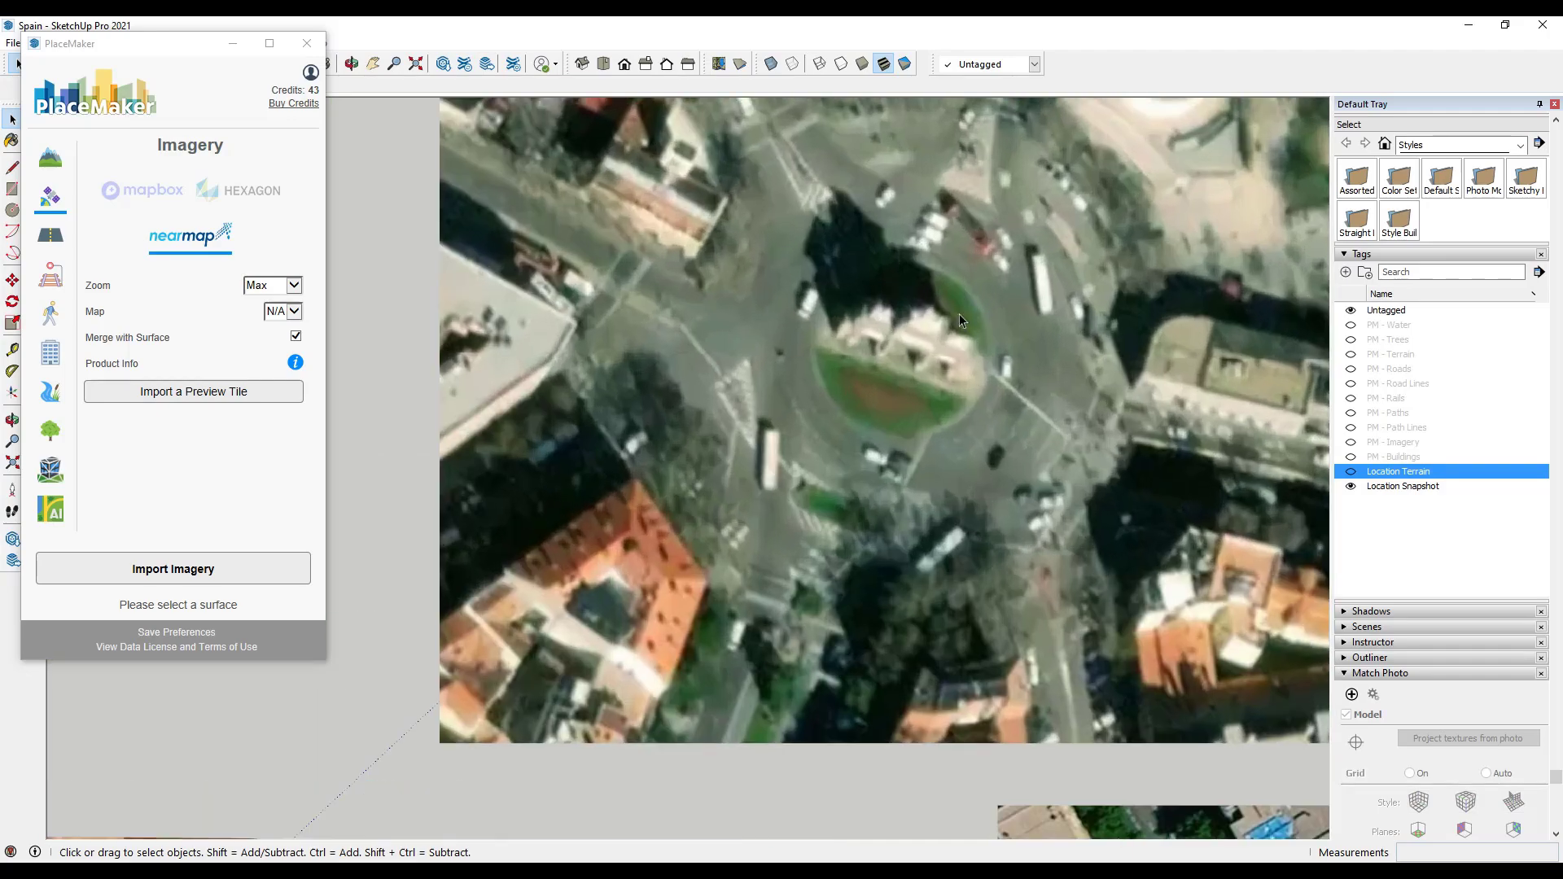
scroll(938, 256, "up", 2)
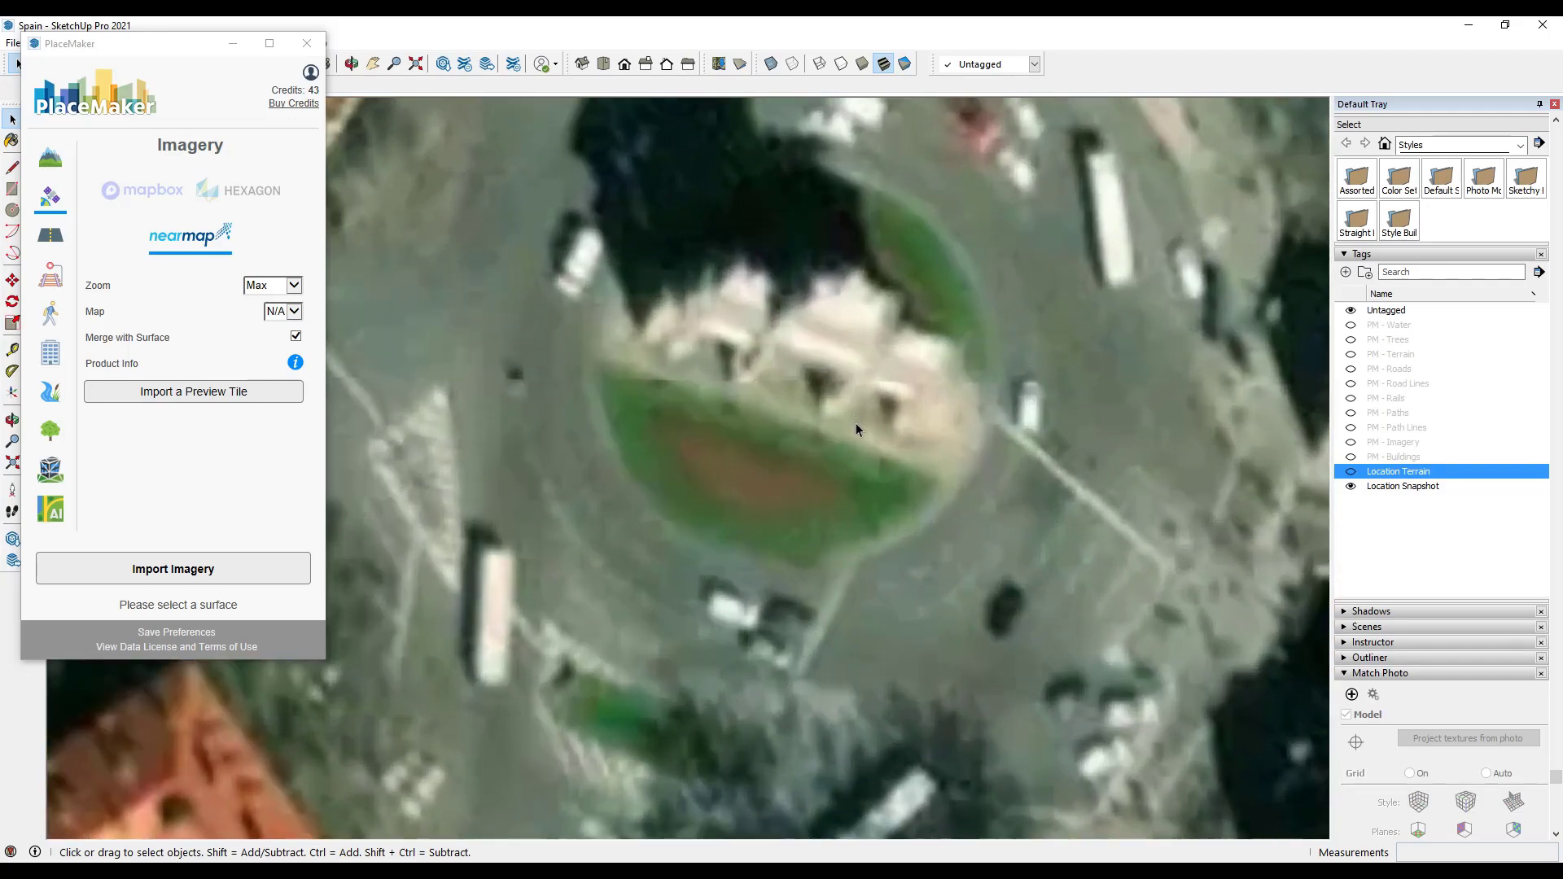
scroll(847, 399, "down", 8)
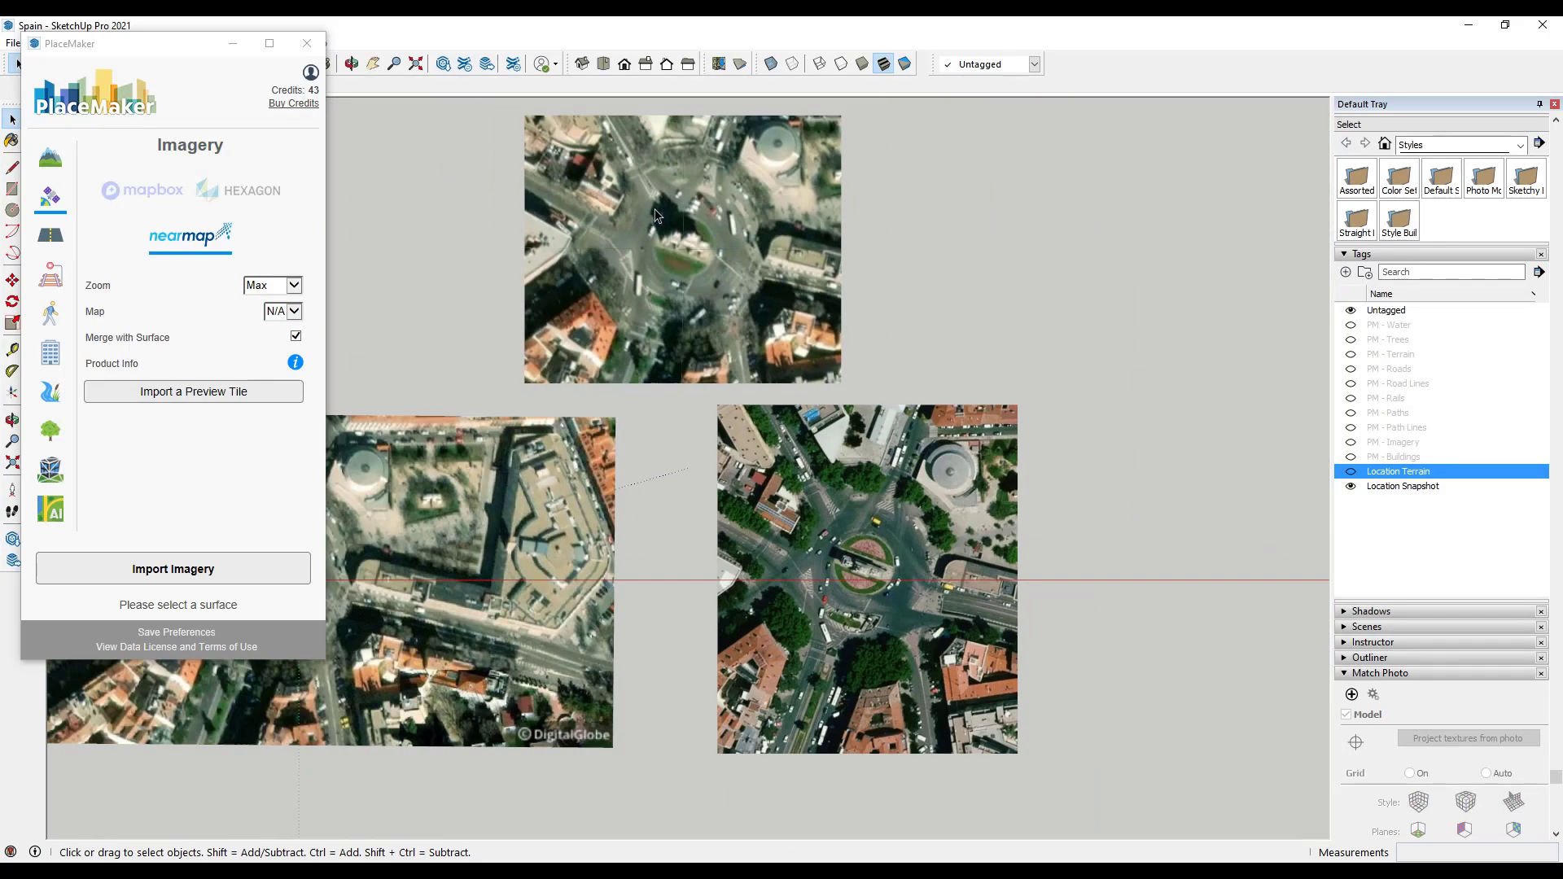
scroll(974, 634, "up", 5)
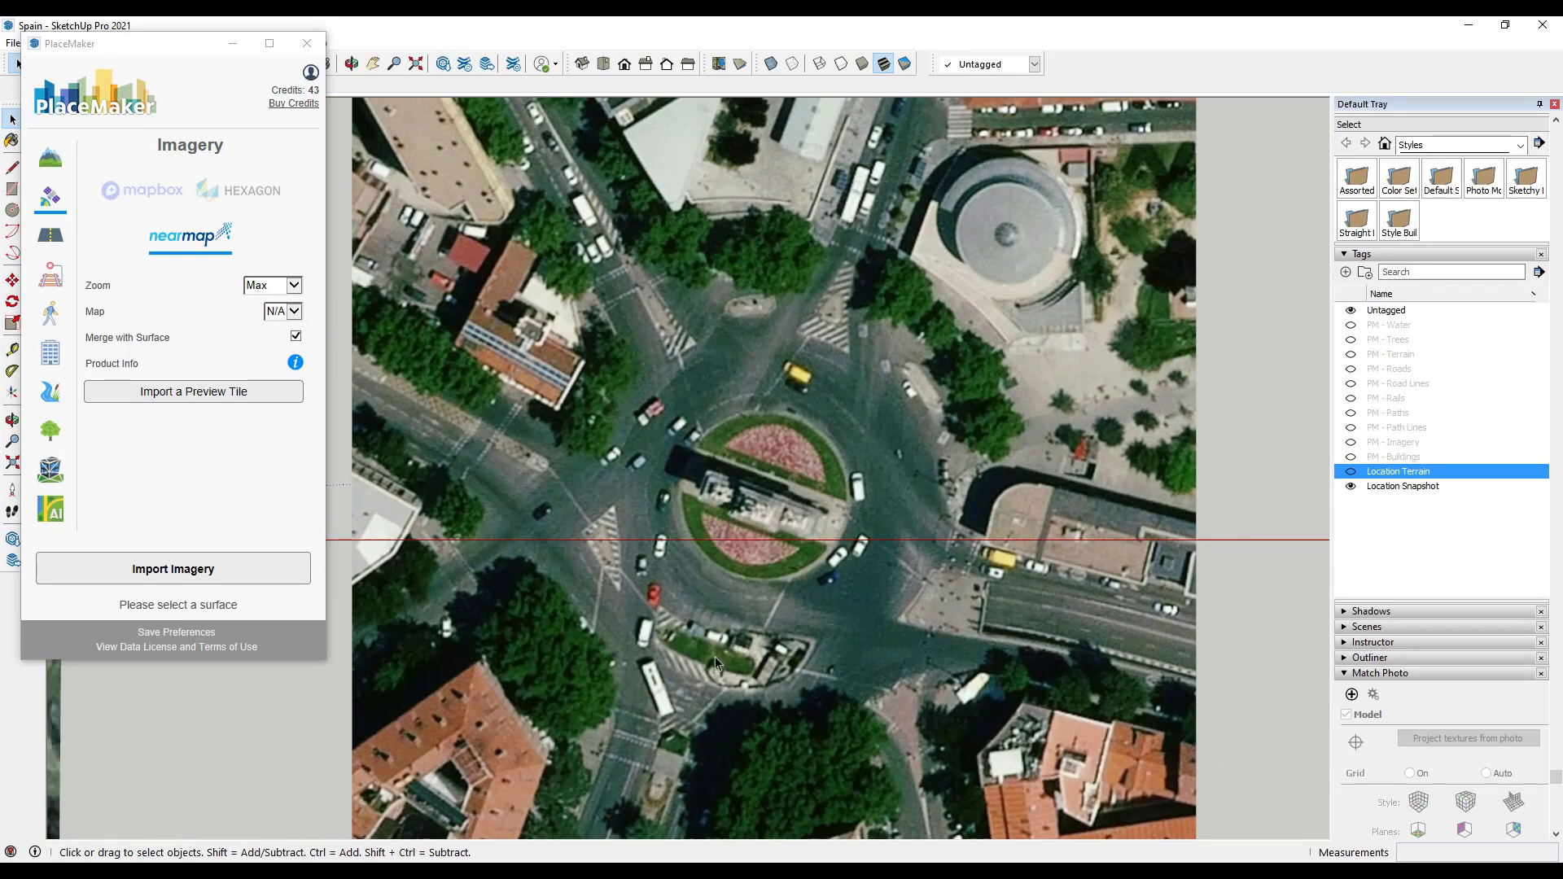
scroll(810, 635, "down", 1)
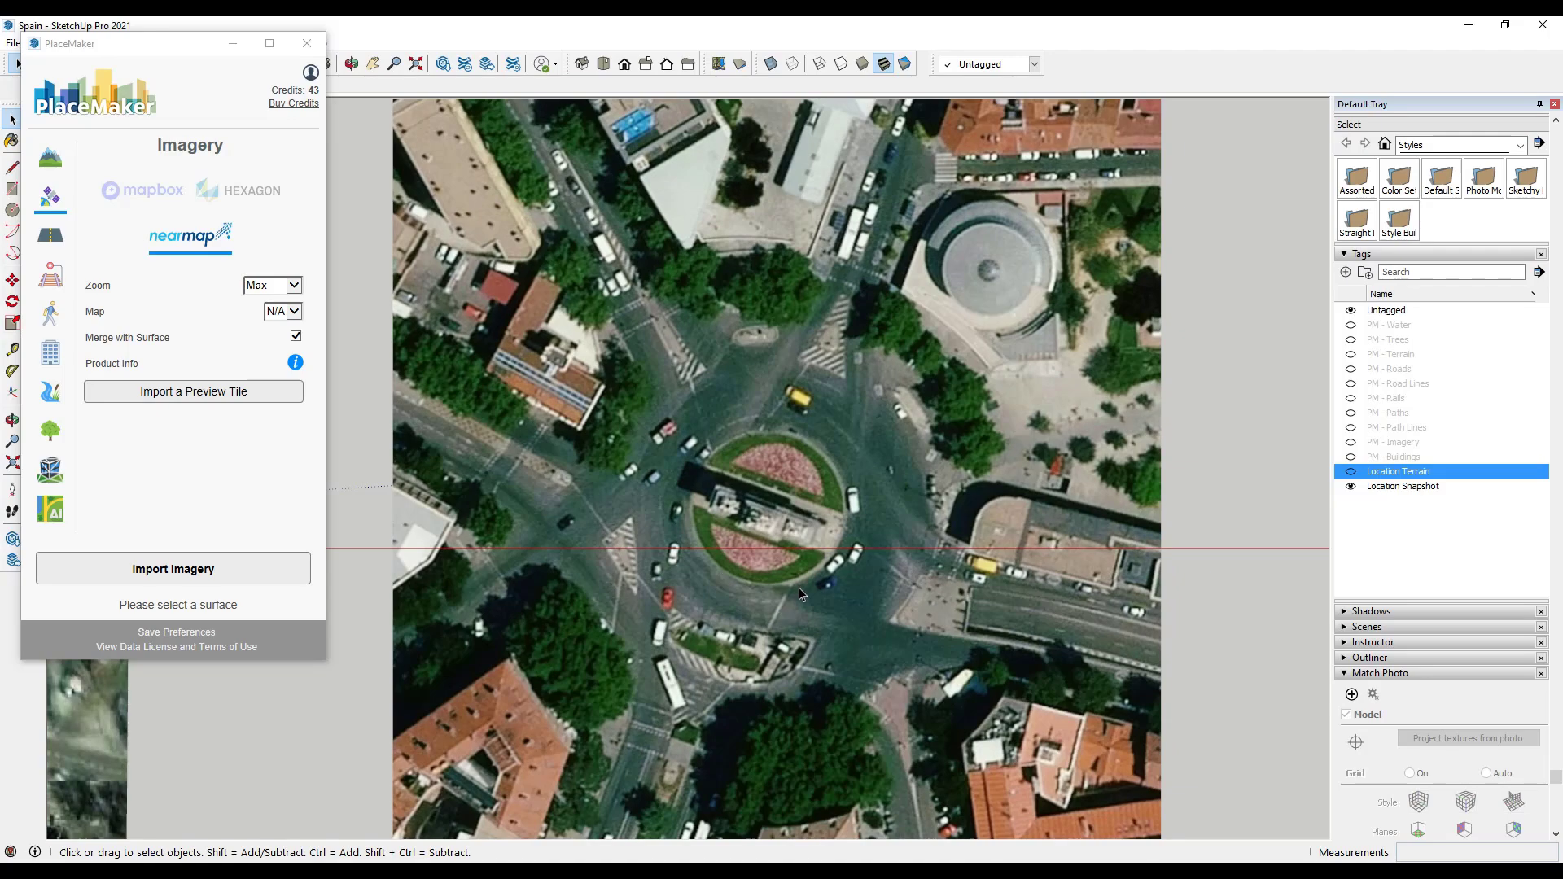
scroll(956, 418, "down", 1)
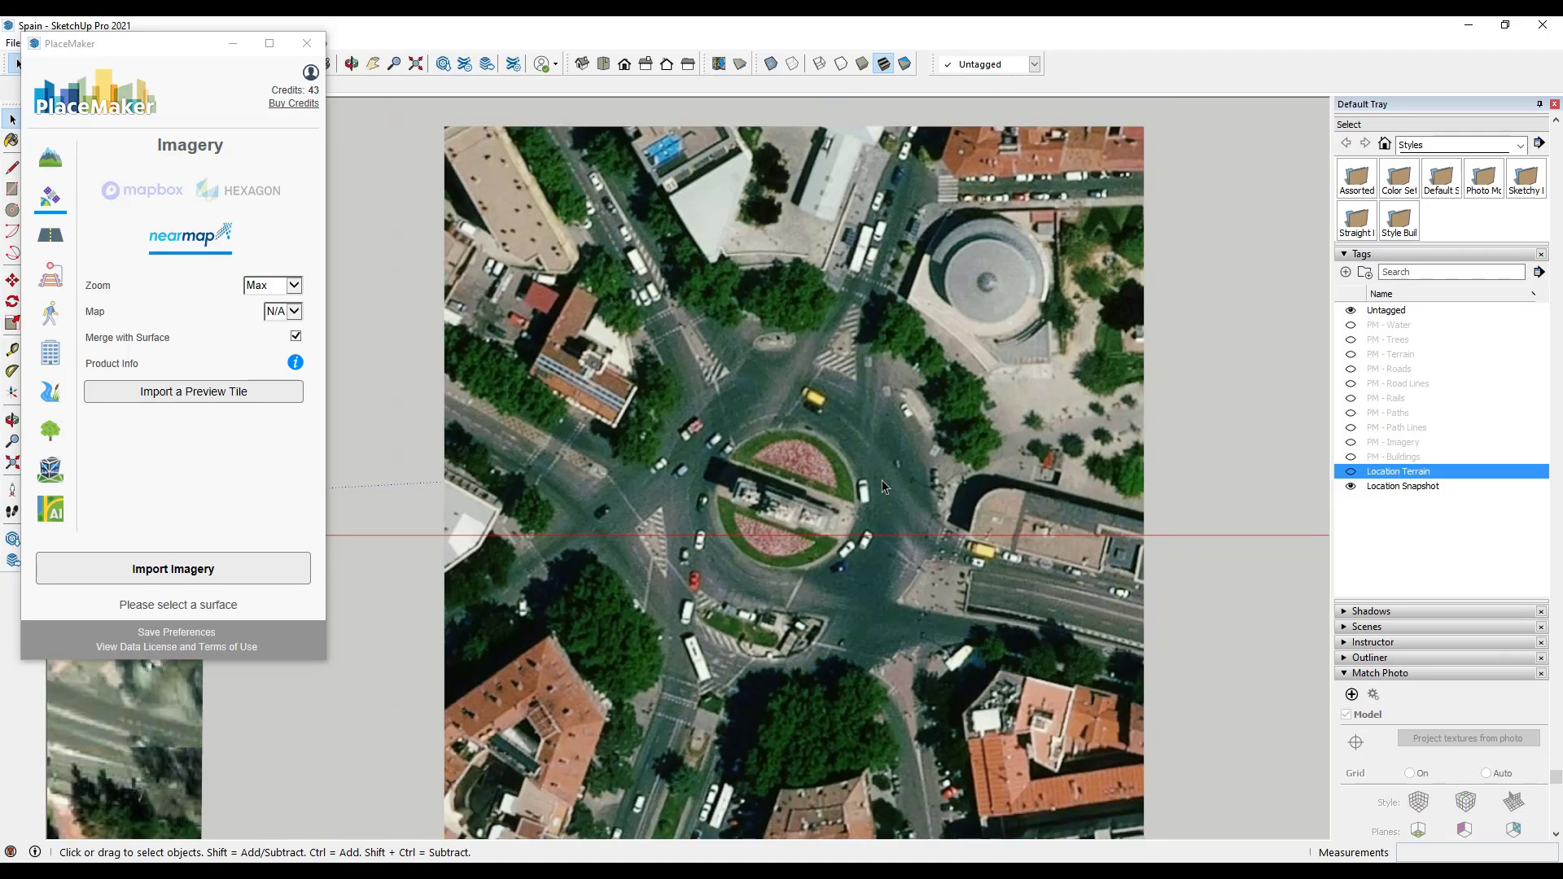
scroll(881, 480, "down", 3)
middle_click_drag(882, 480, 860, 469)
scroll(859, 469, "up", 3)
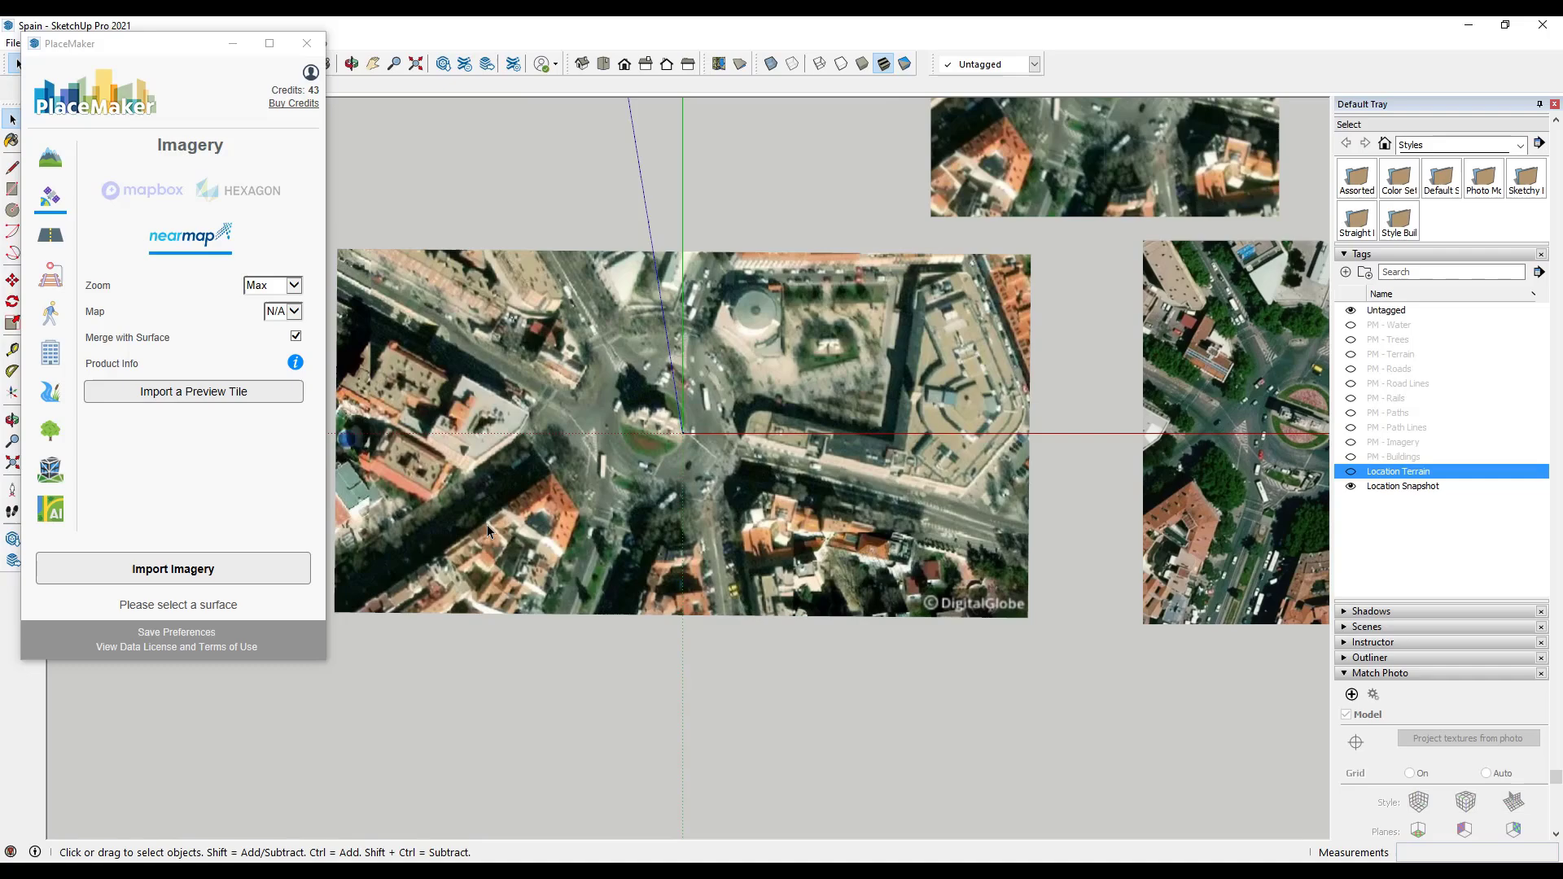
key("r")
left_click(508, 549)
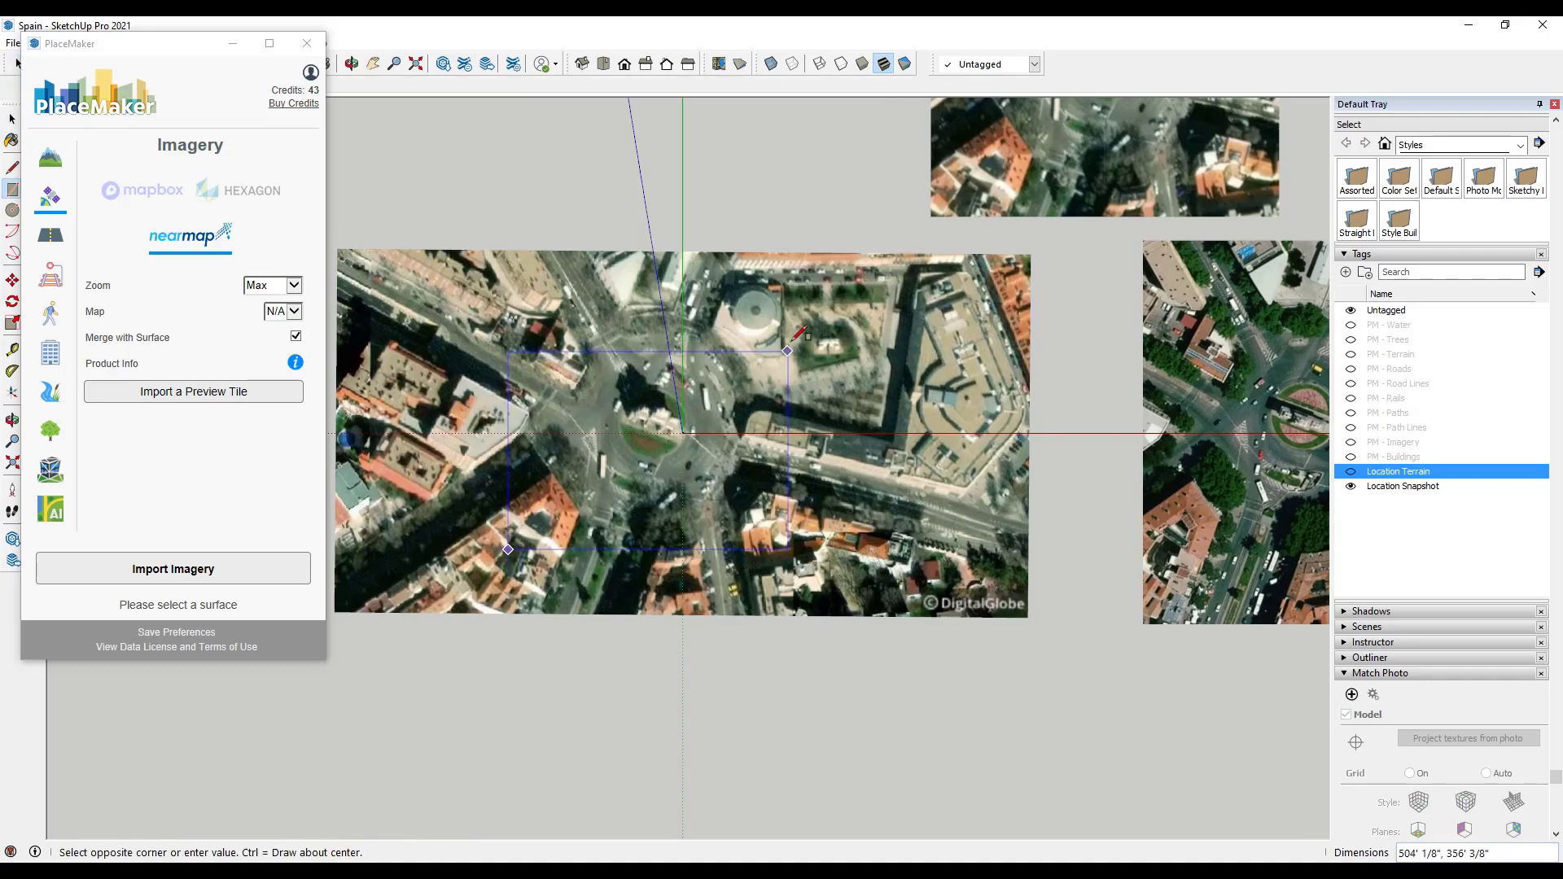
left_click(803, 293)
key("space")
right_click(705, 403)
left_click(757, 563)
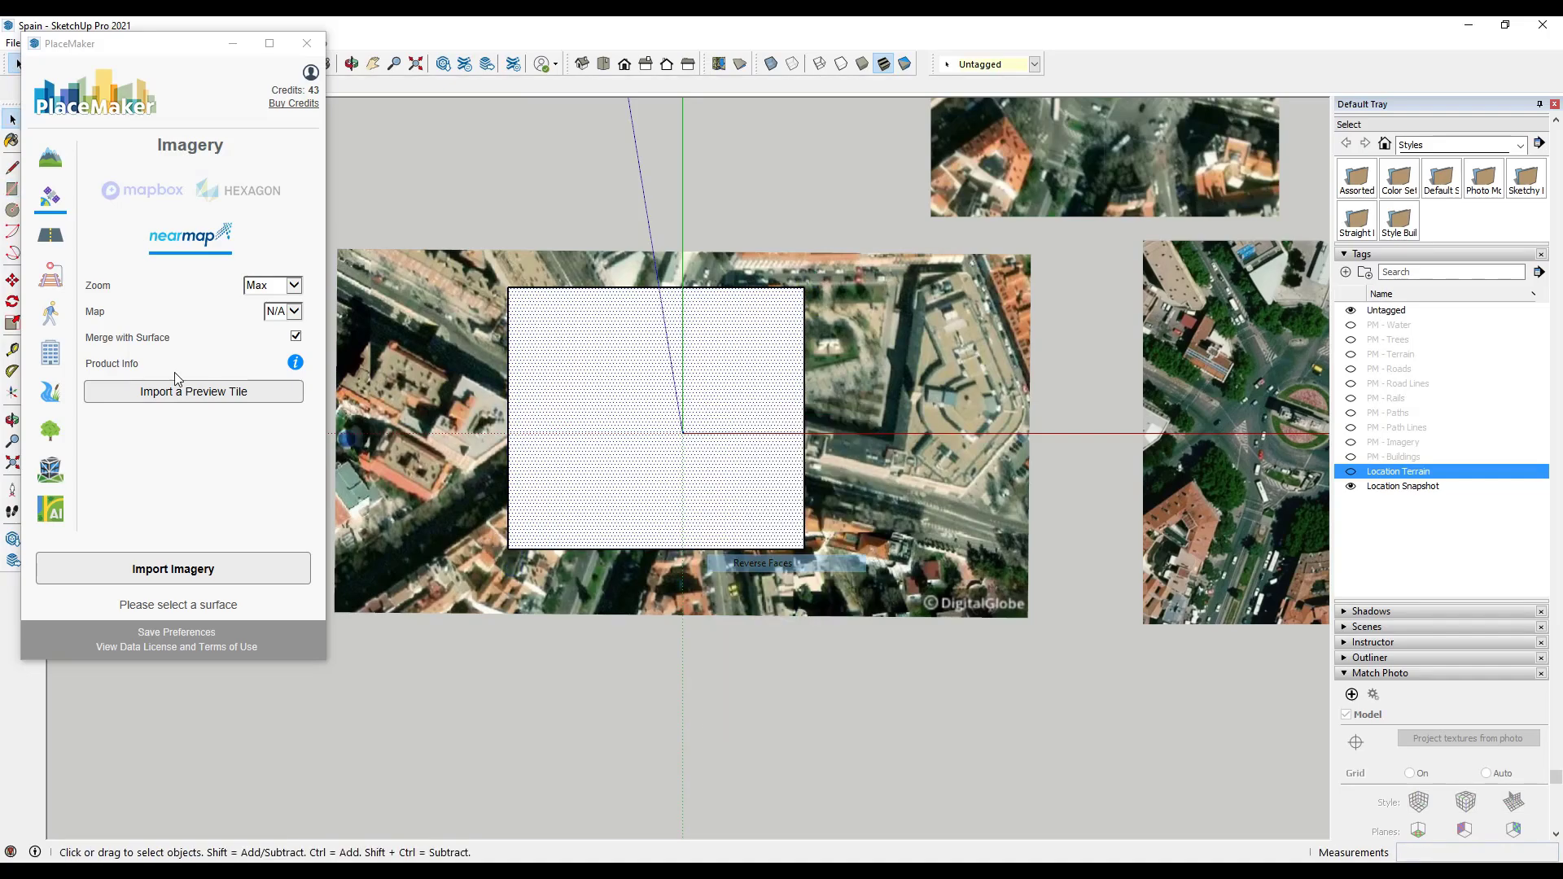
left_click(184, 573)
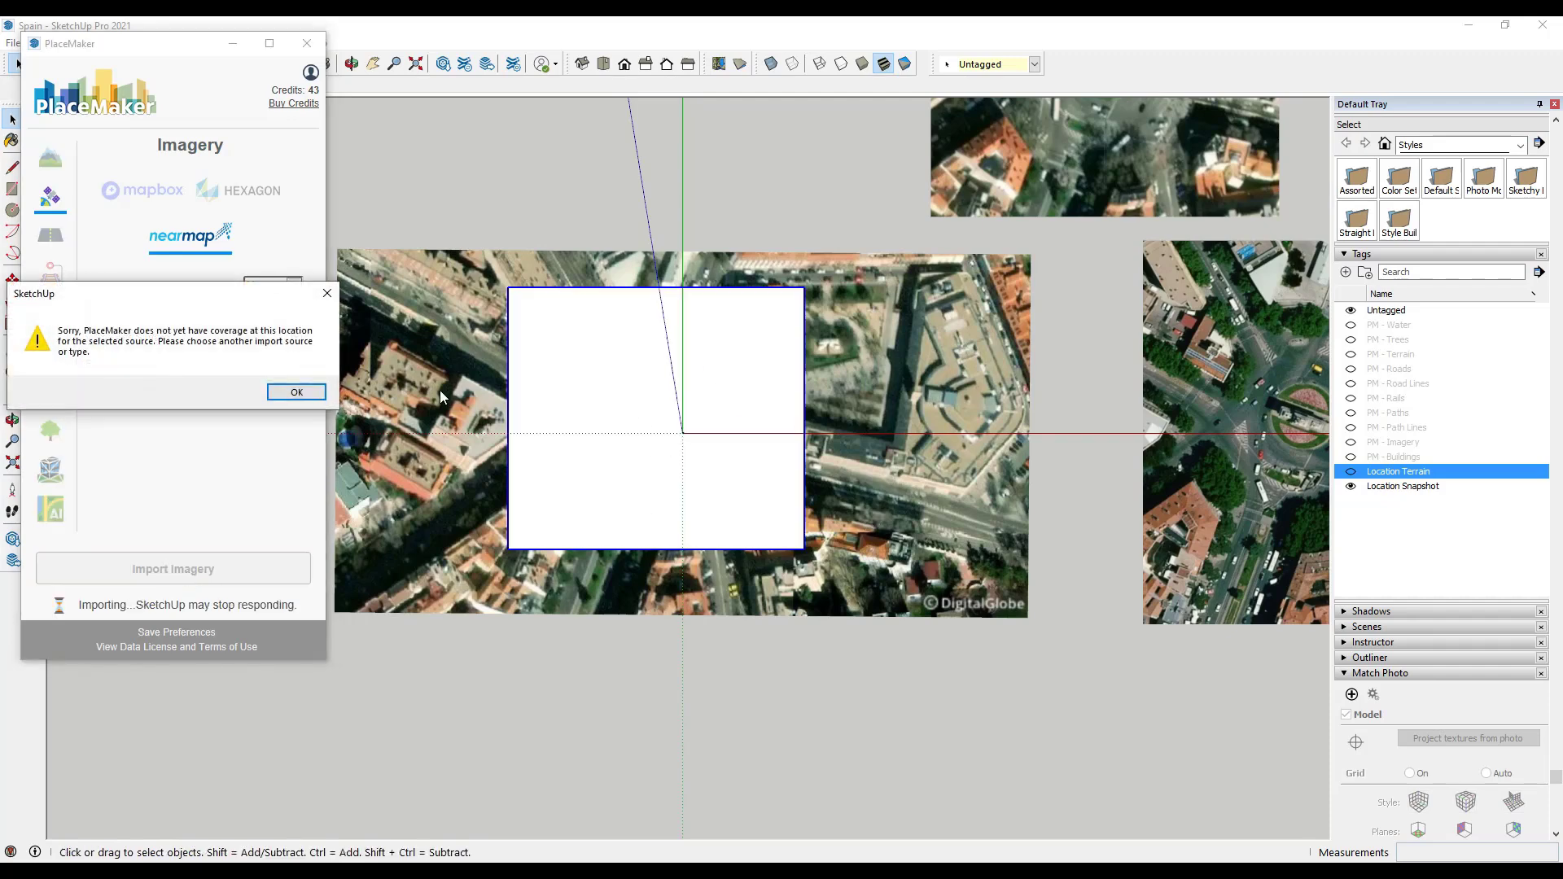
left_click(277, 392)
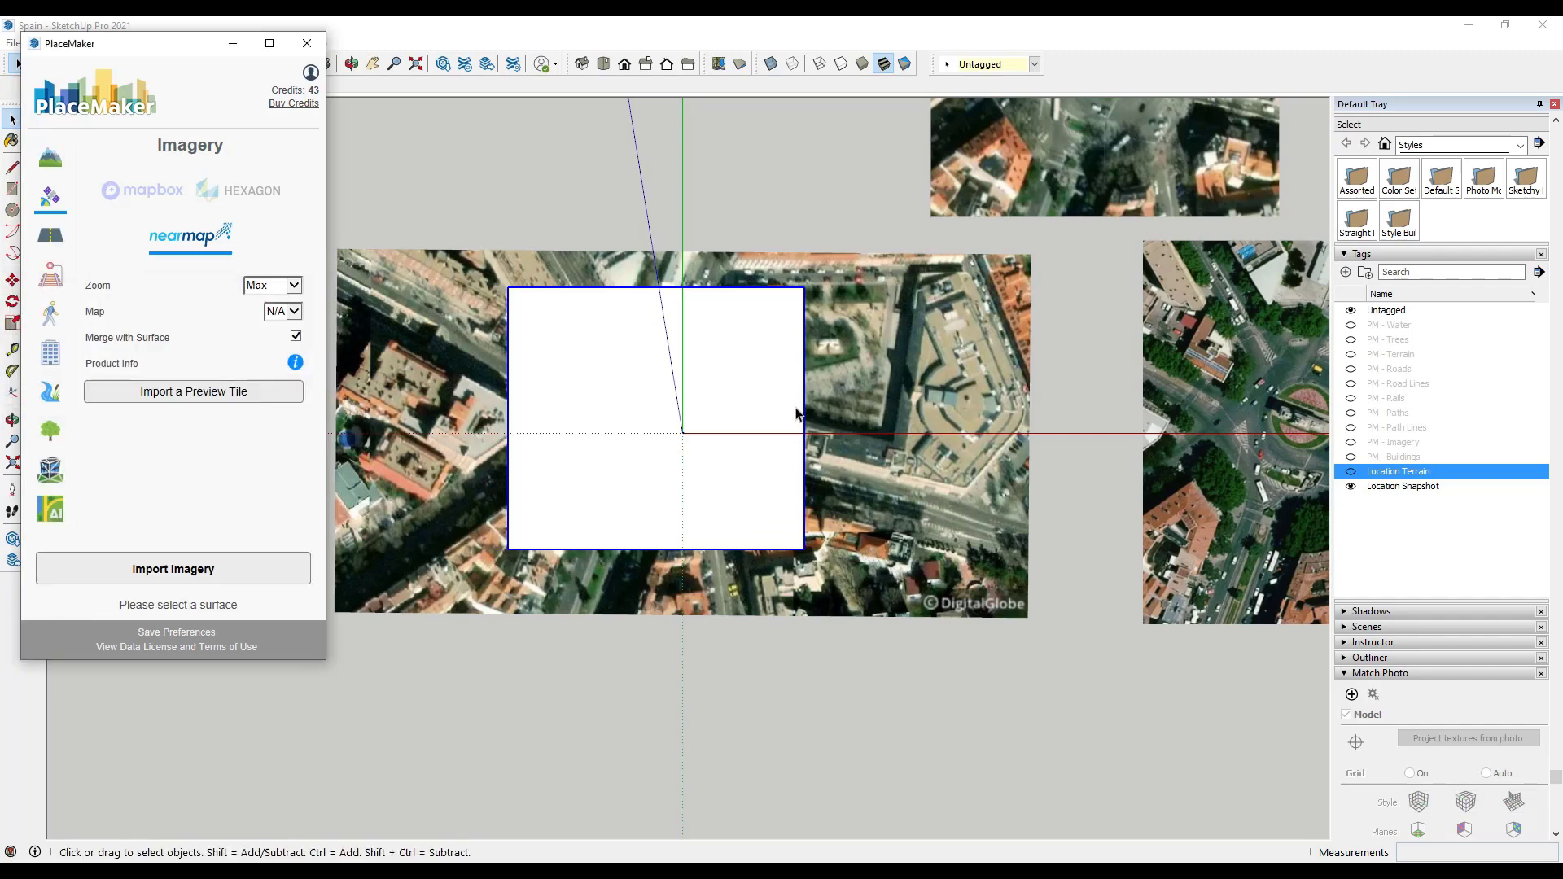
left_click(754, 463)
key("Delete")
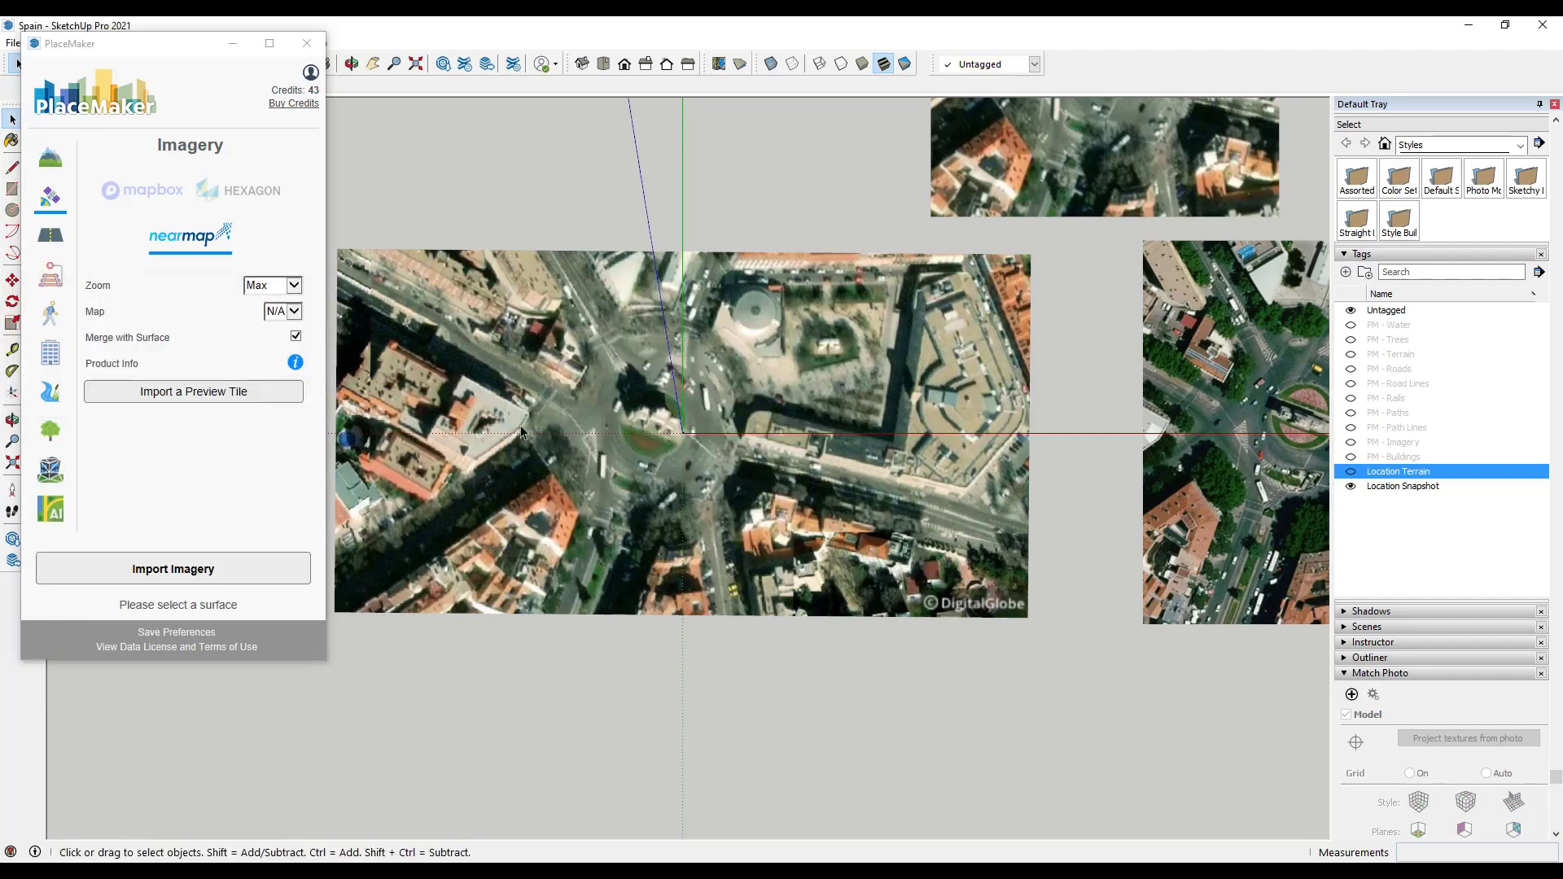
scroll(520, 425, "down", 3)
Step: Zoom onto the roundabout tile and select HEXAGON in the PlaceMaker Imagery panel
scroll(1042, 400, "up", 5)
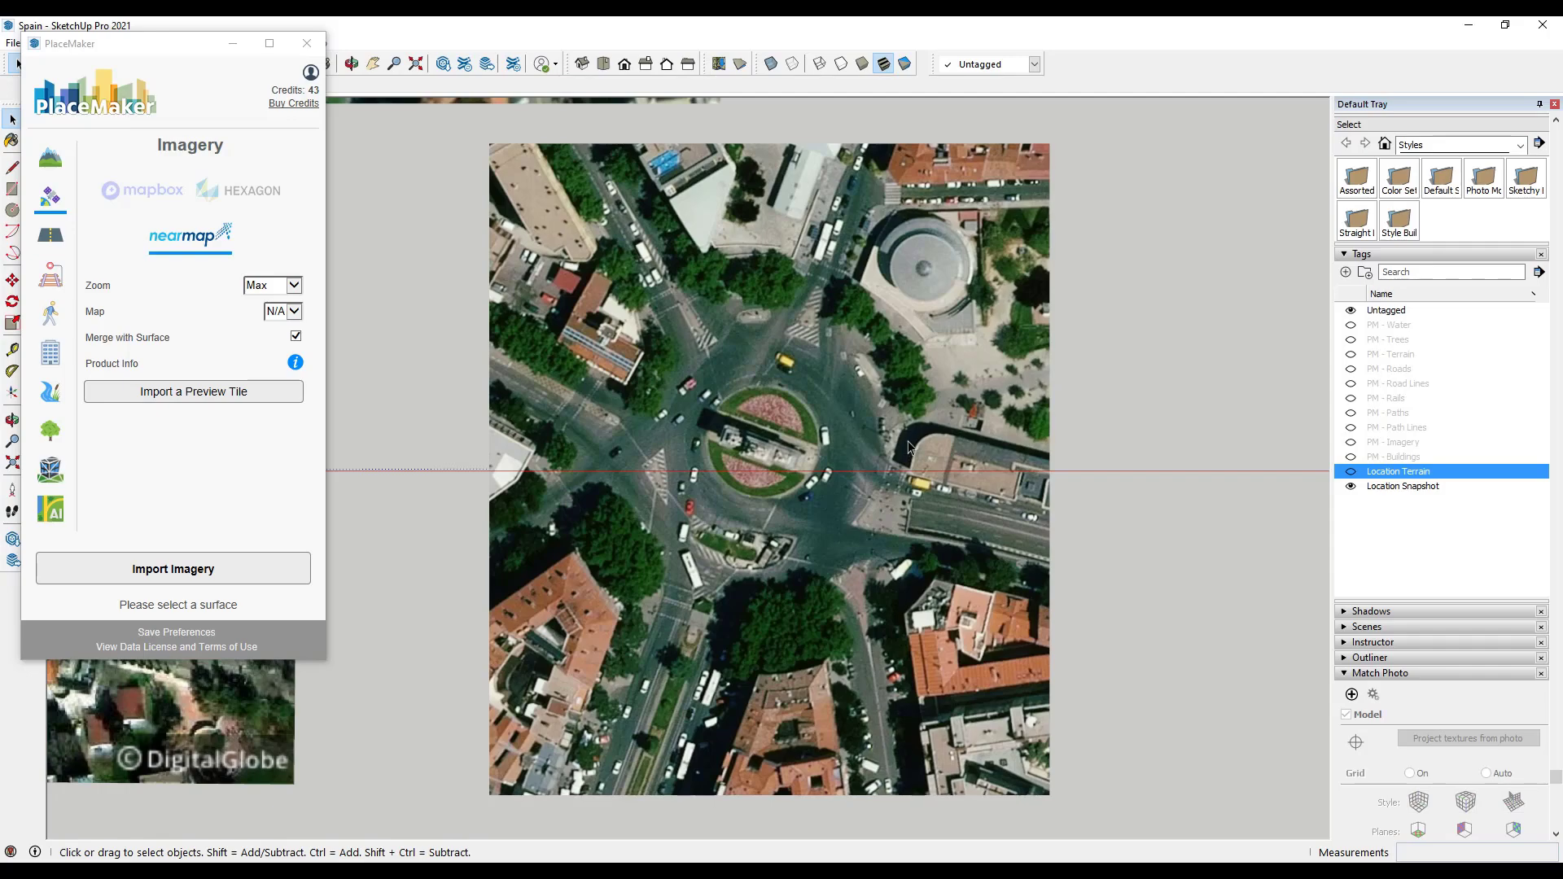
scroll(743, 440, "down", 2)
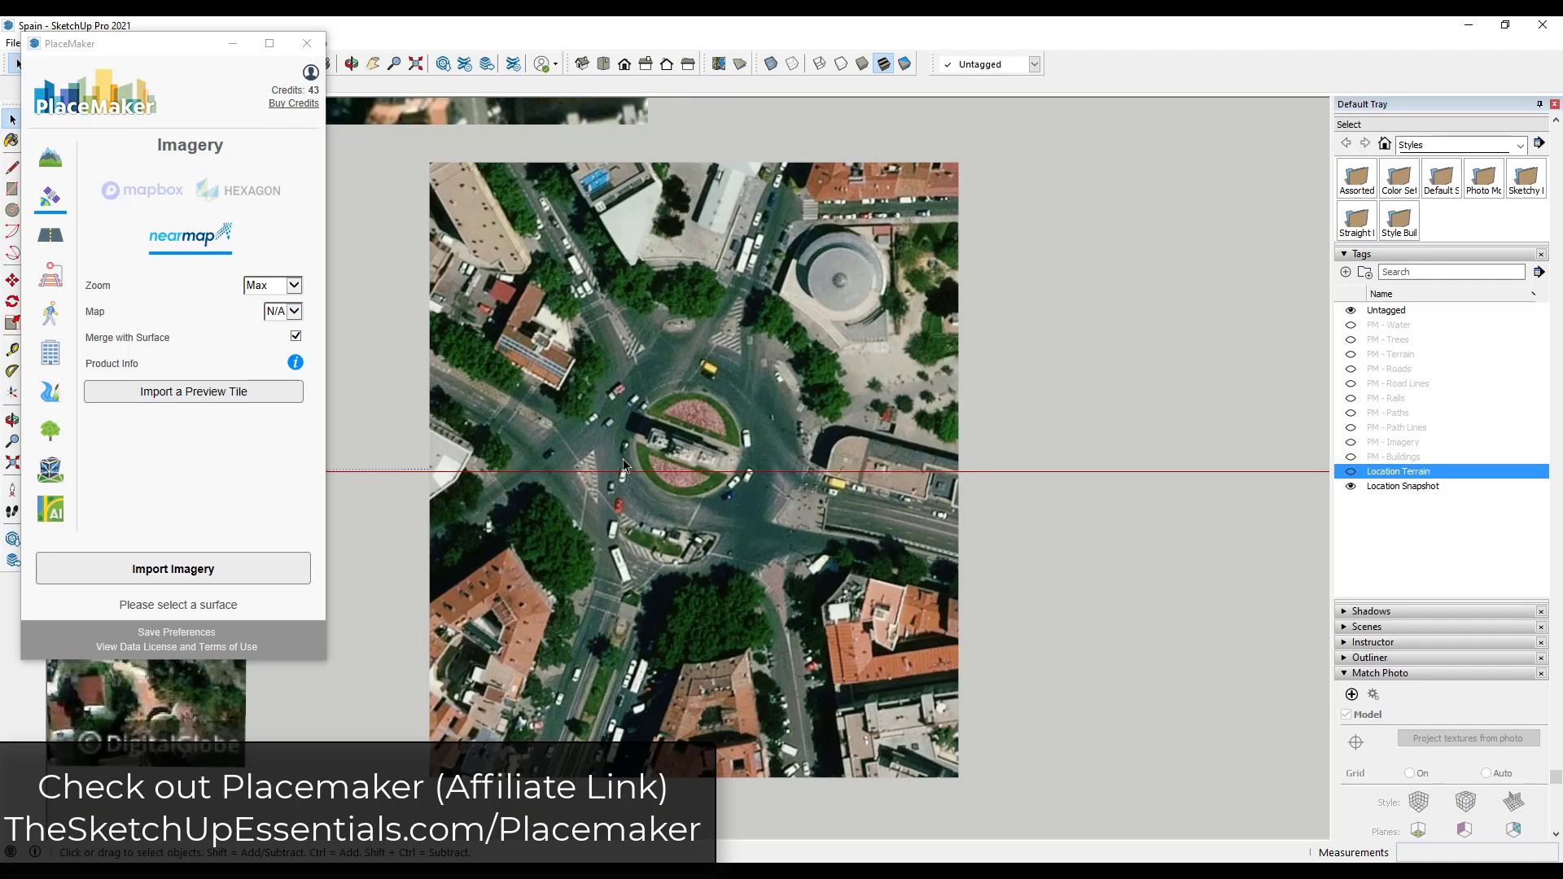
left_click(247, 197)
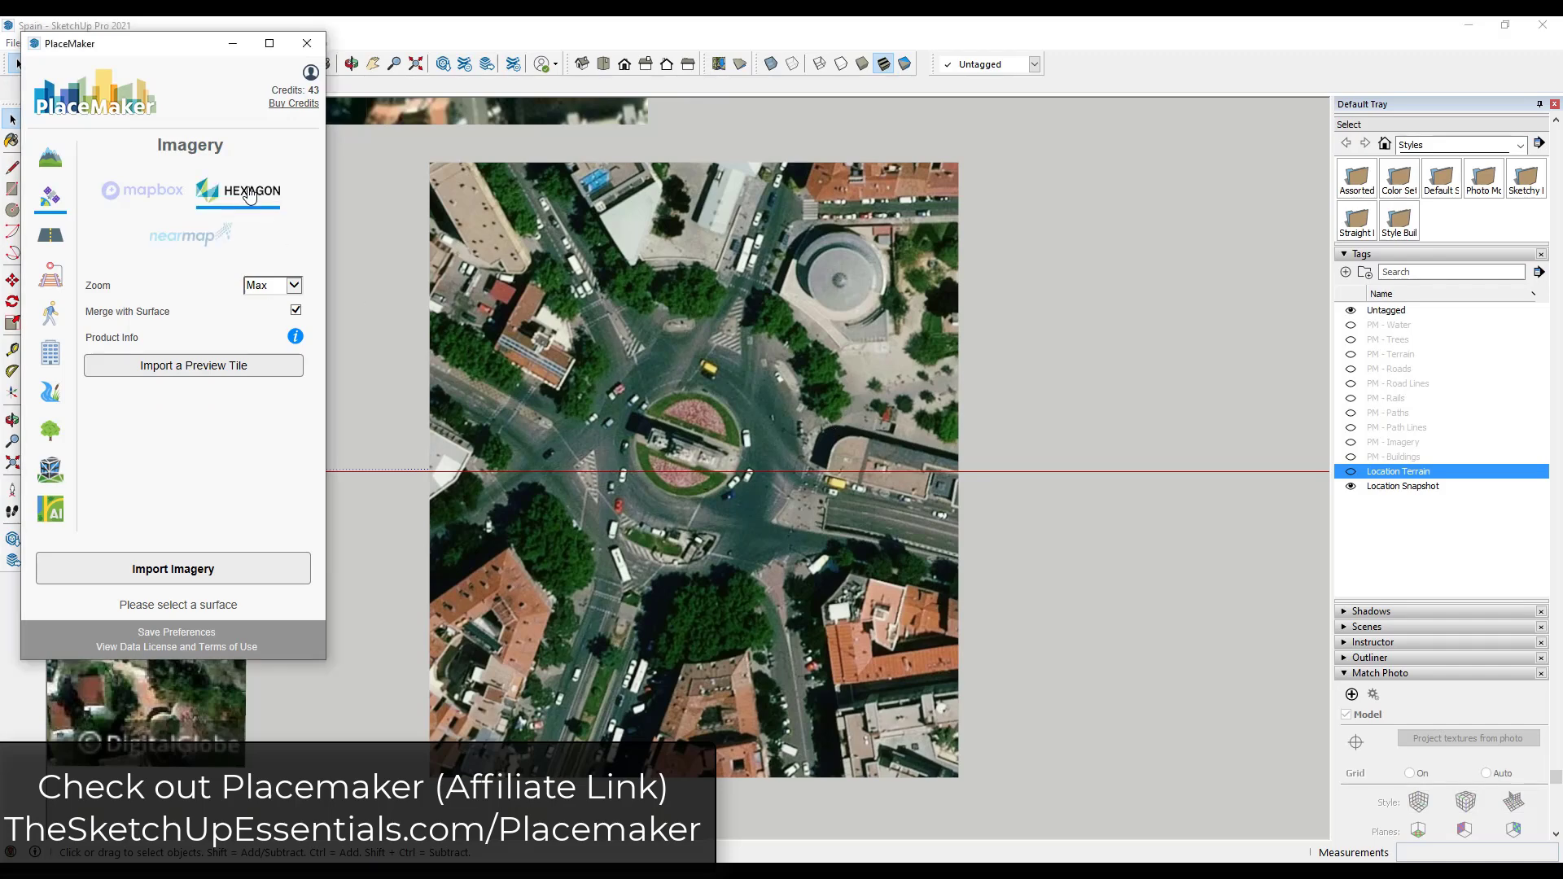
scroll(859, 550, "up", 3)
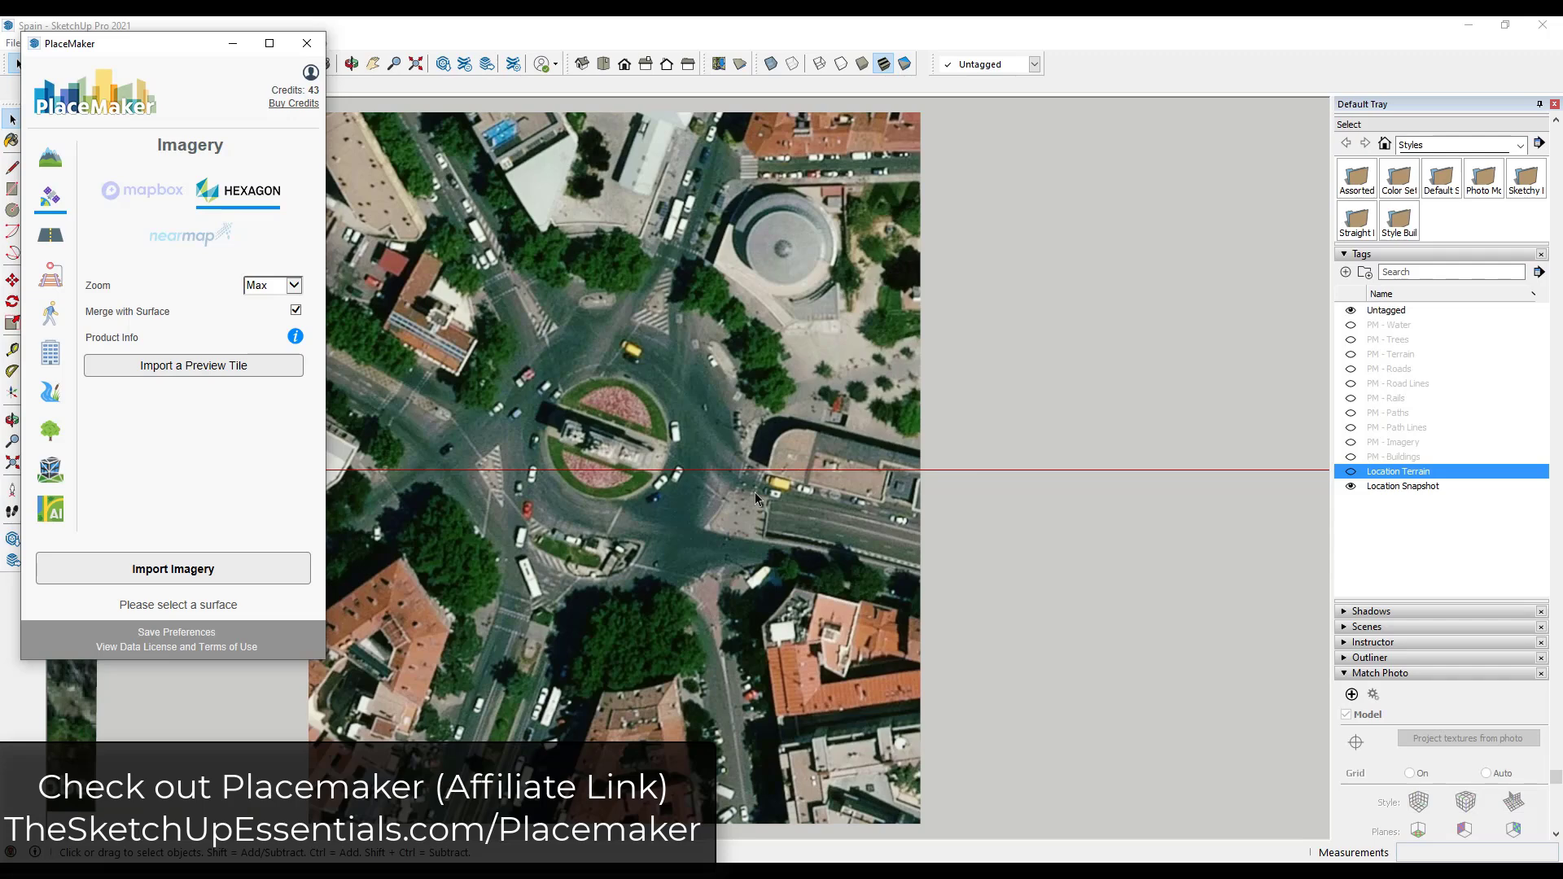
scroll(465, 538, "down", 1)
scroll(666, 505, "up", 1)
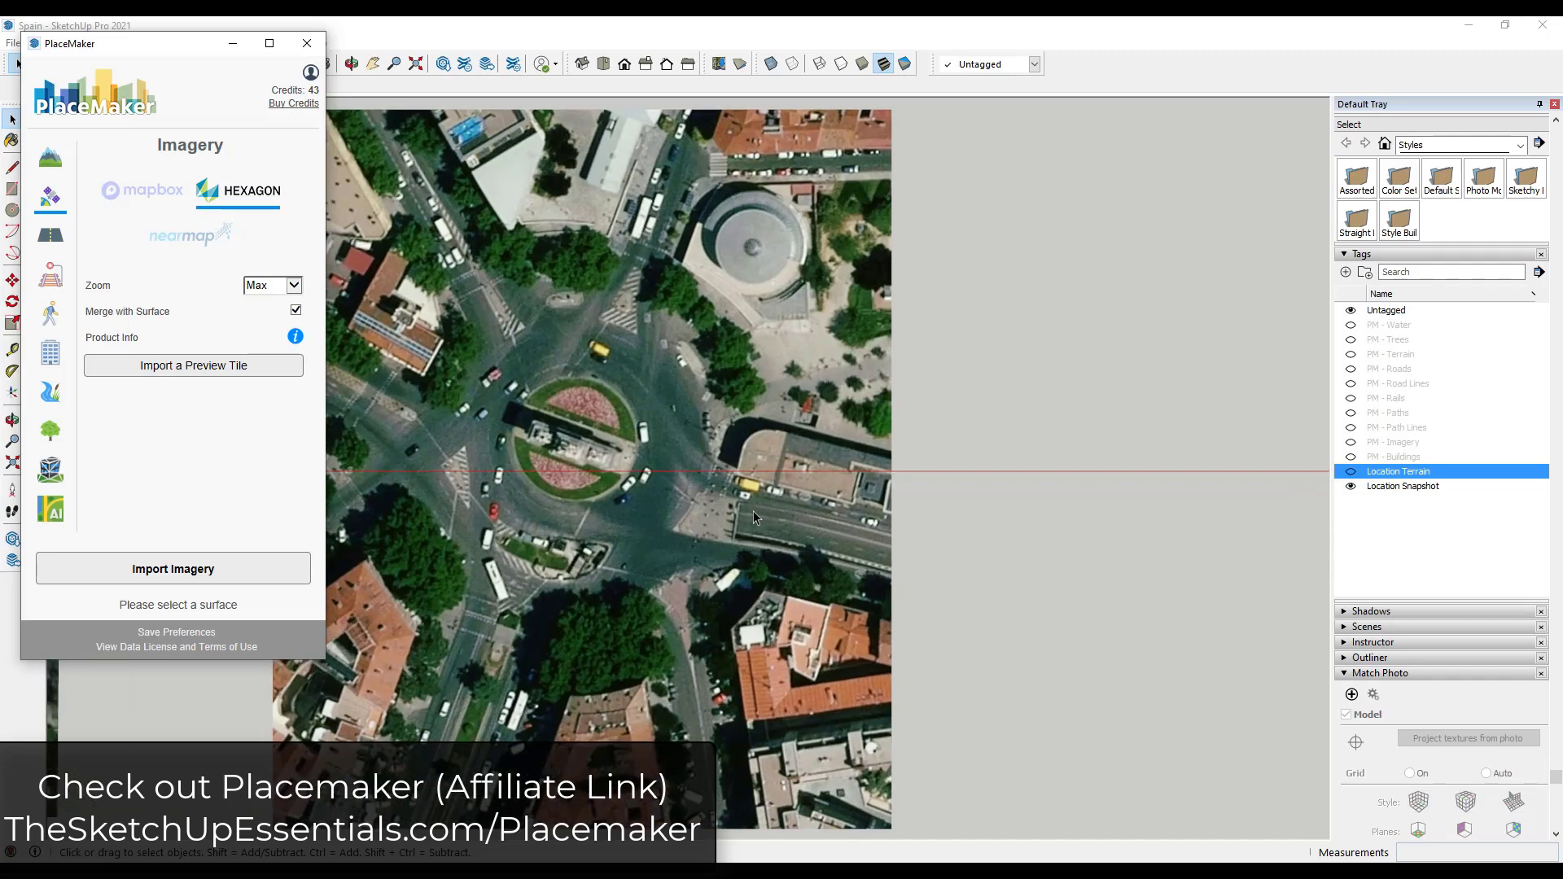